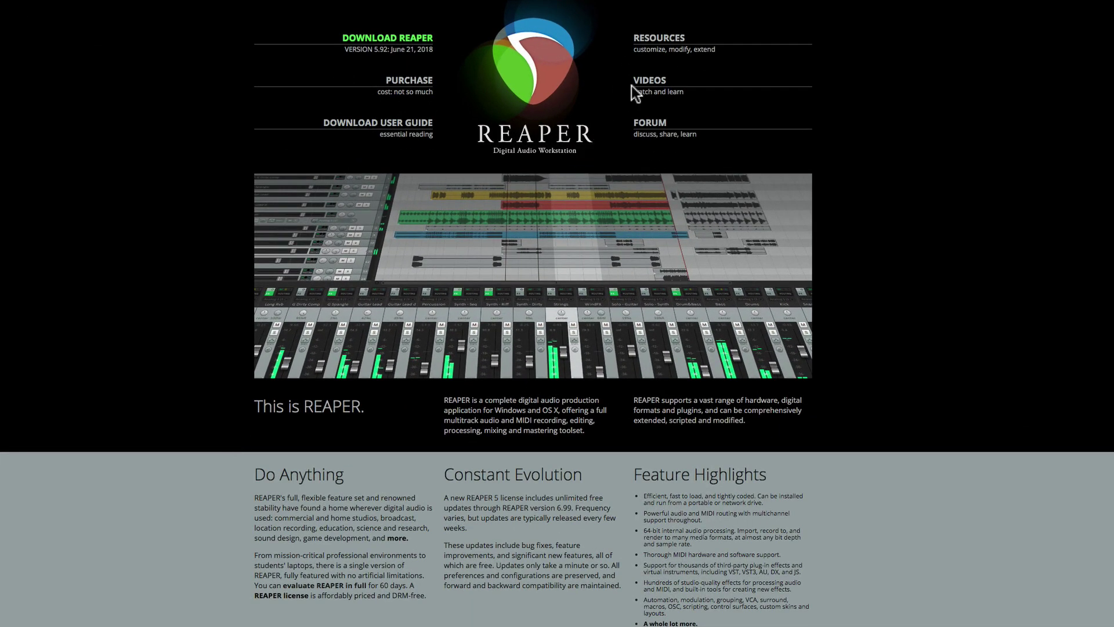
# Open the VIDEOS page on reaper.fm to list REAPER's tutorial videos.
pyautogui.click(638, 86)
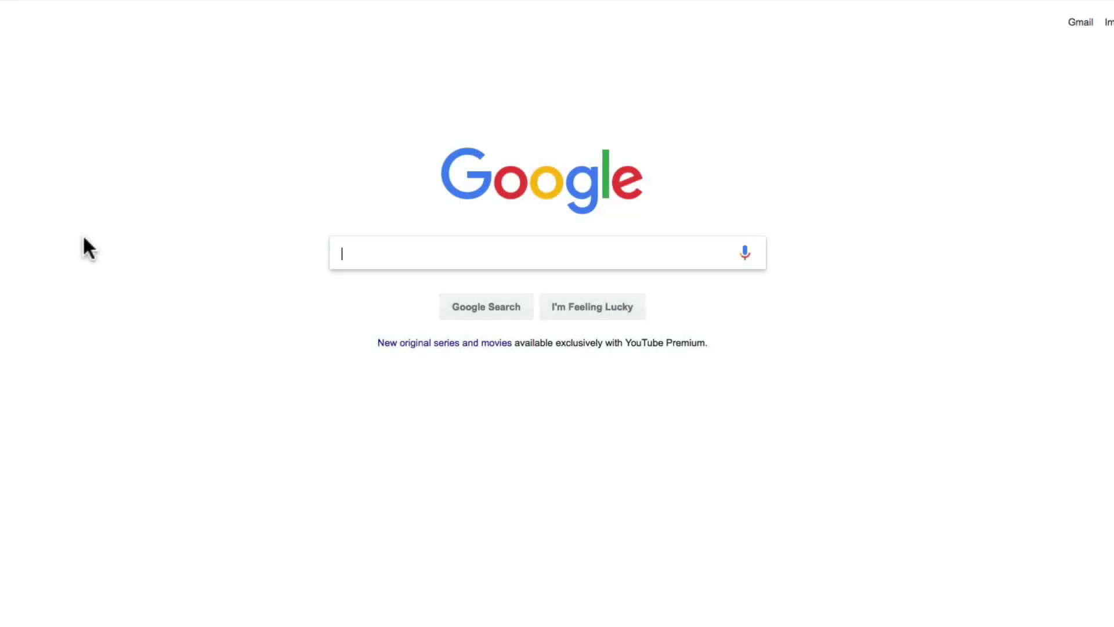
# Search Google for 'reaper stash' and open the REAPER Stash site.
pyautogui.write('reaper stash')
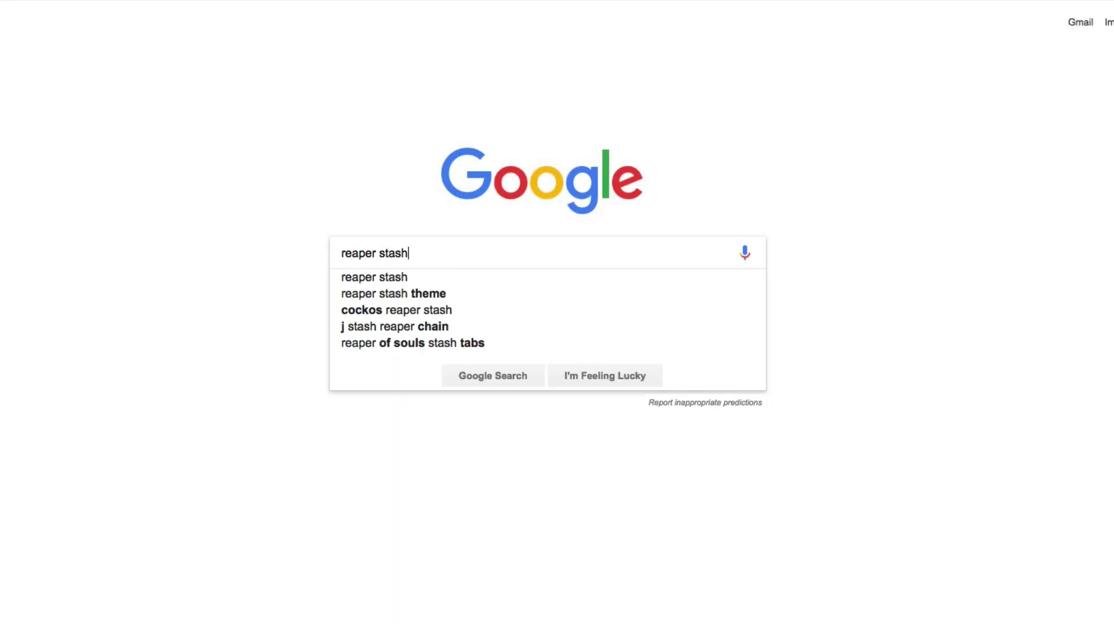
pyautogui.press('Return')
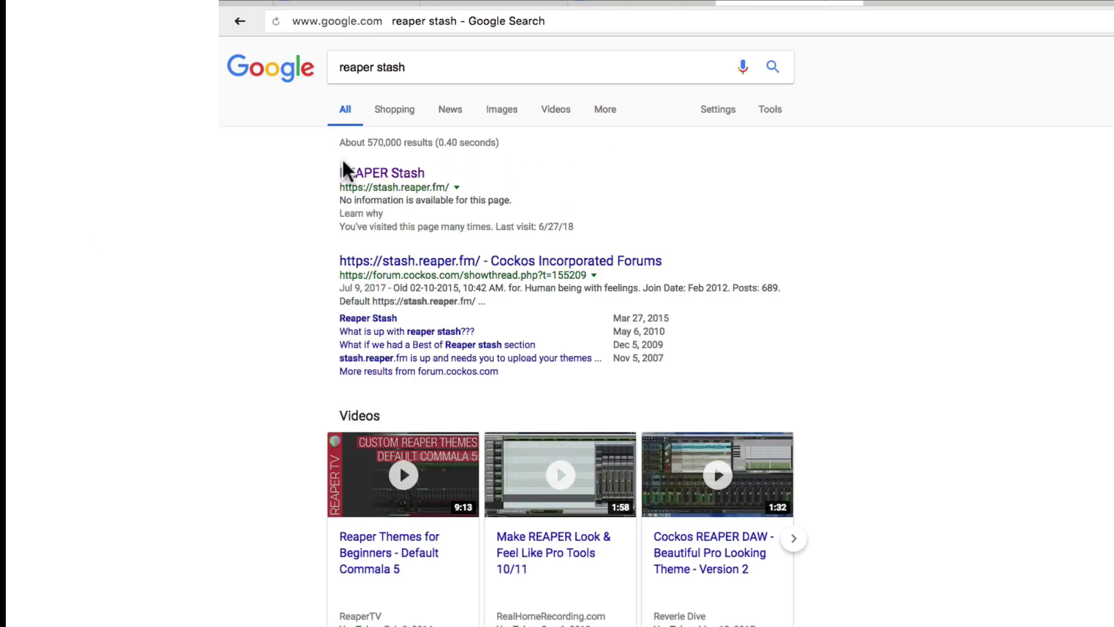
pyautogui.click(343, 174)
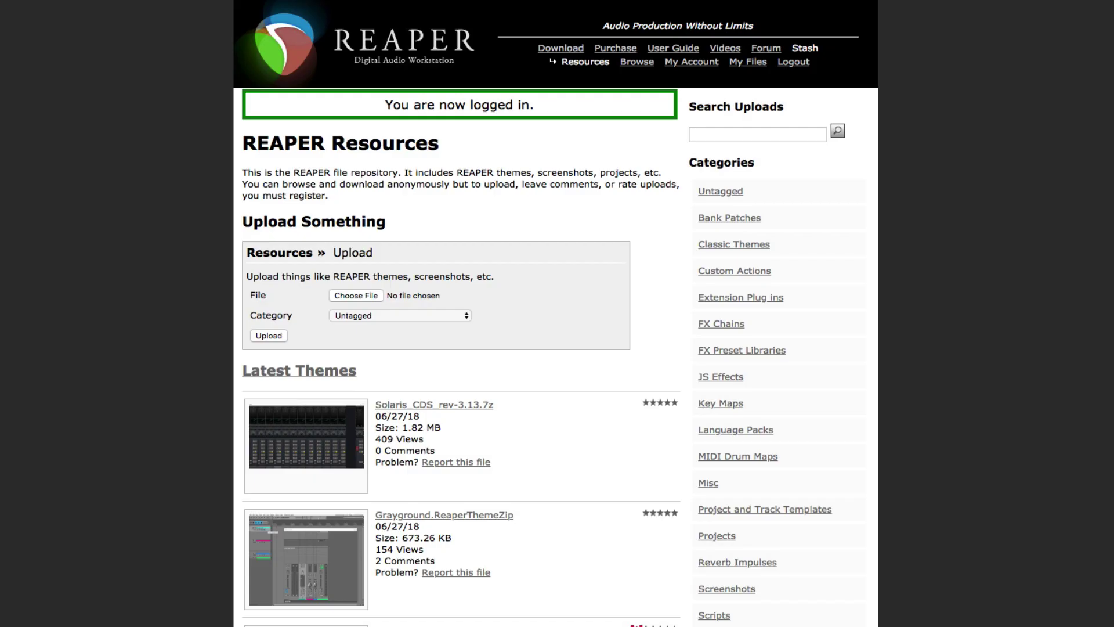
# Search Stash uploads for 'first synth part' and download the First Synth Part - Drum Loop file.
pyautogui.click(720, 136)
pyautogui.write('first s')
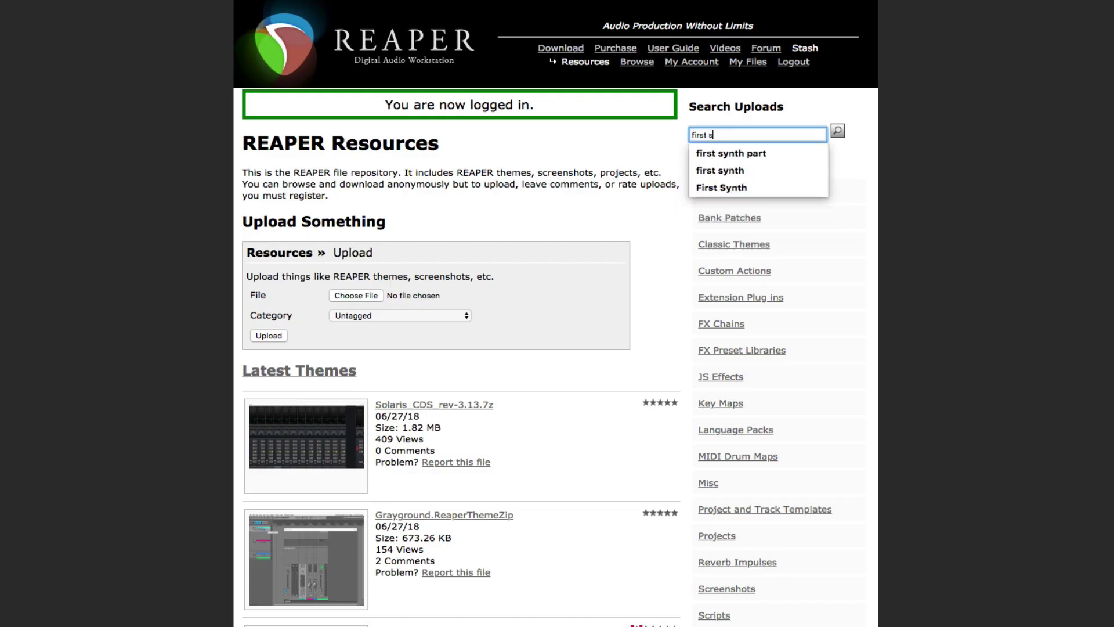
pyautogui.write('ynth part')
pyautogui.press('Return')
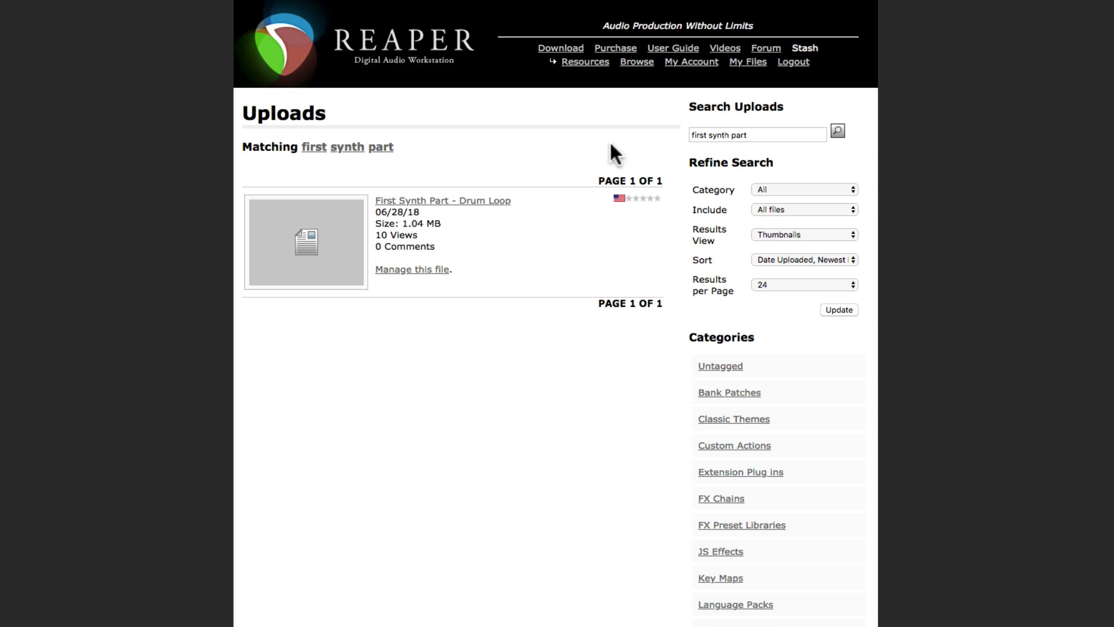
pyautogui.click(479, 203)
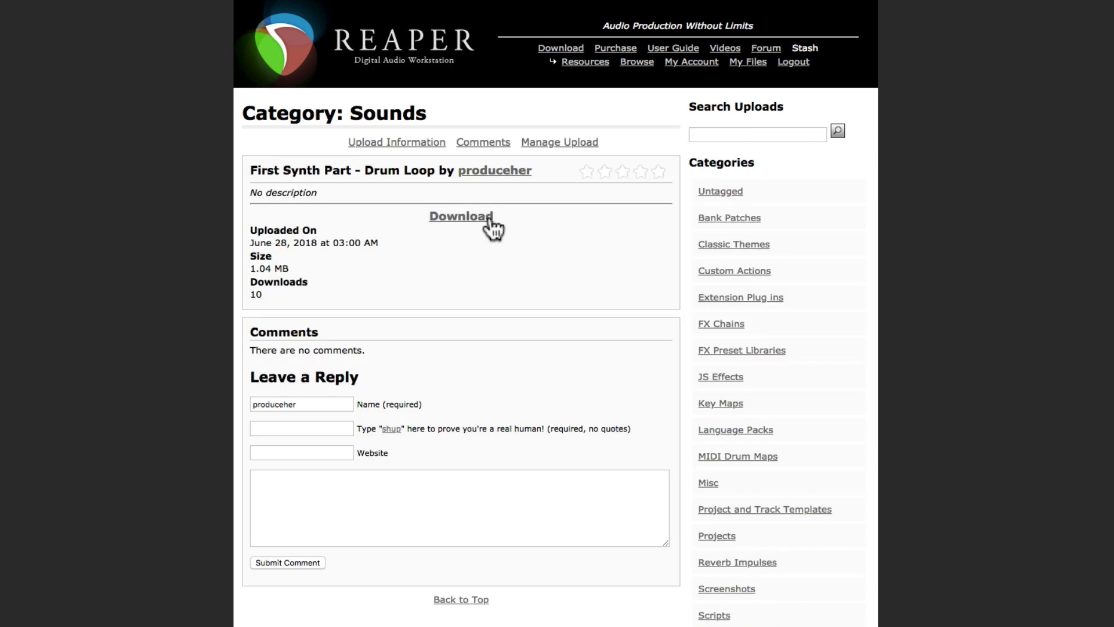
pyautogui.click(486, 221)
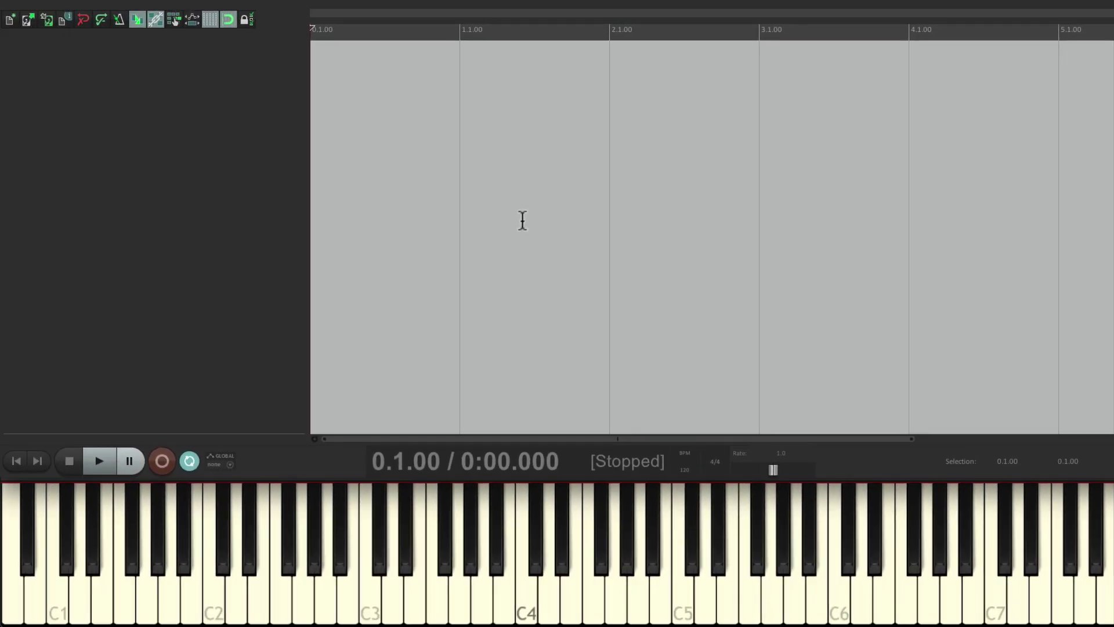
# Check the folder holding Drum Loop.wav, then set the project tempo to 128 BPM.
pyautogui.press('super+Tab')
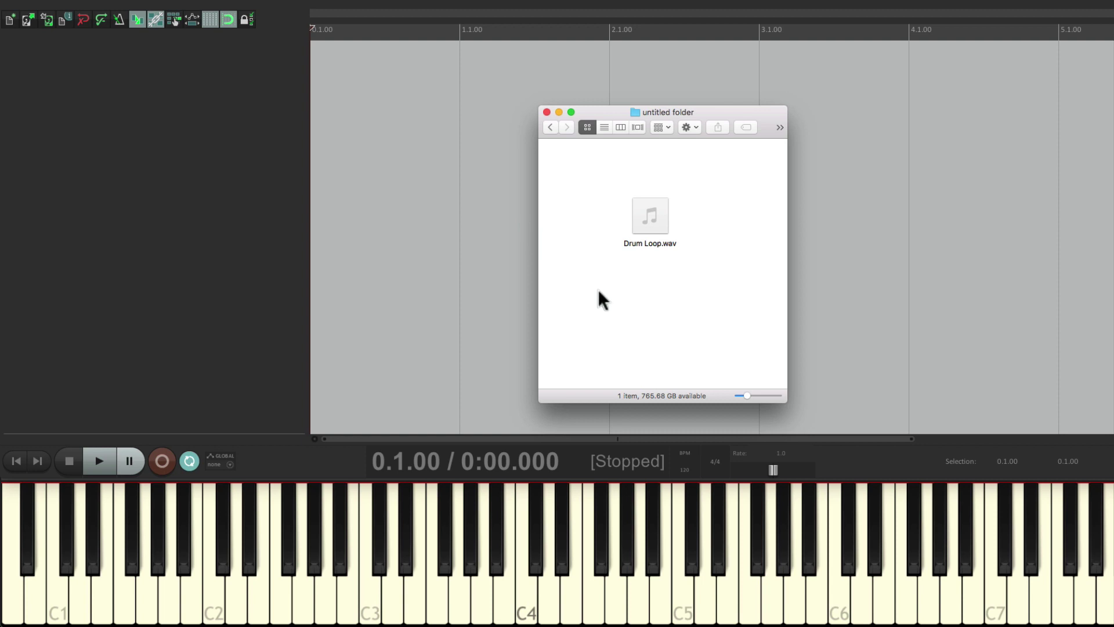
pyautogui.press('super+Tab')
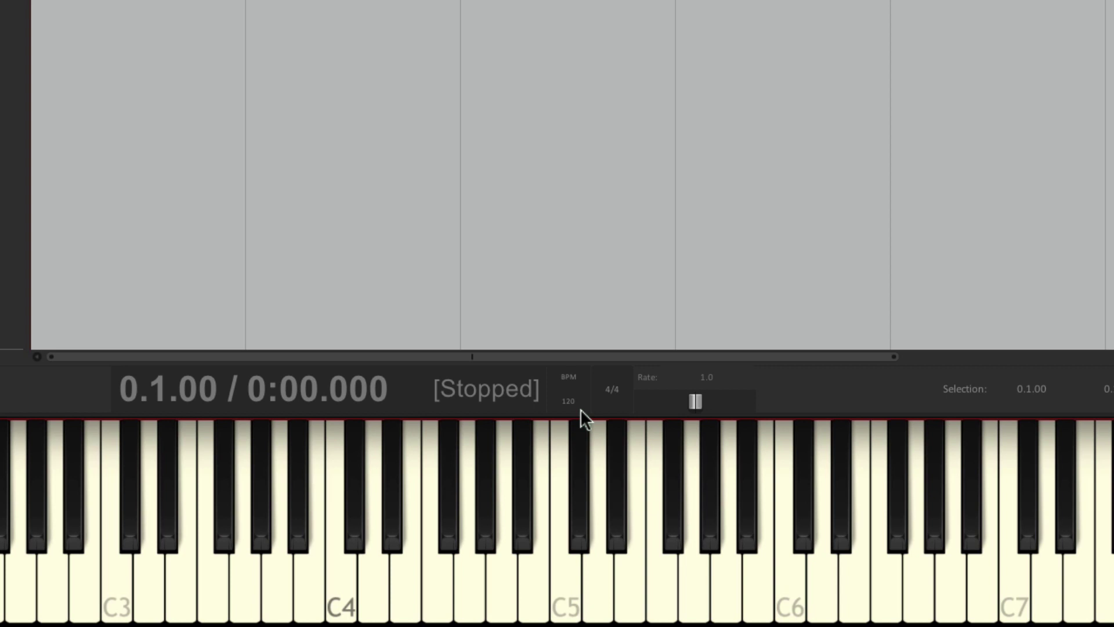
pyautogui.doubleClick(580, 409)
pyautogui.write('128')
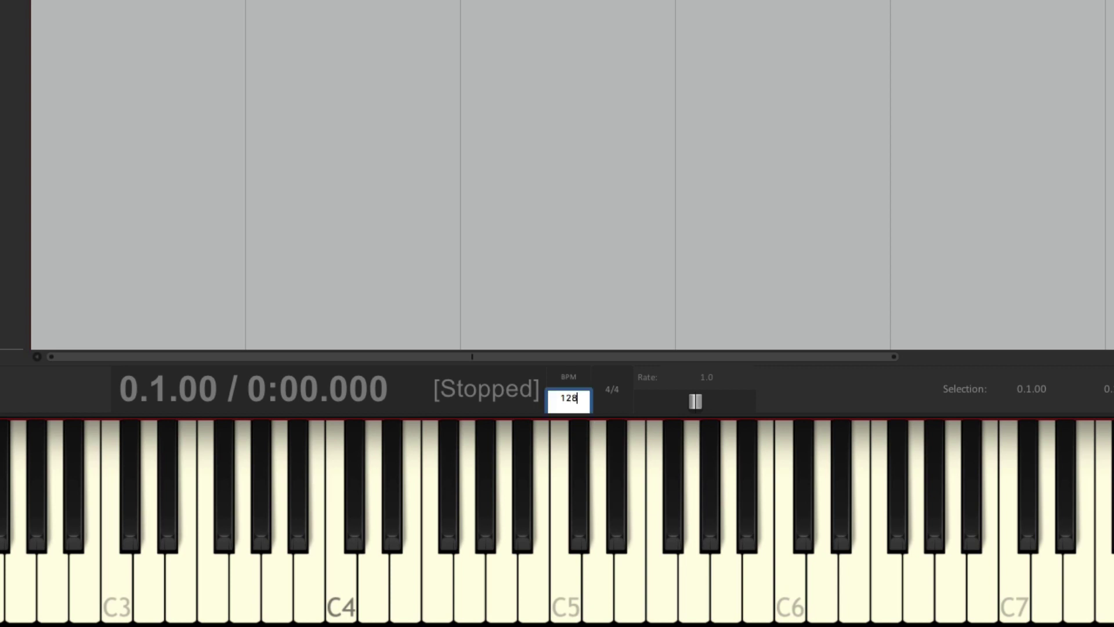
pyautogui.press('Return')
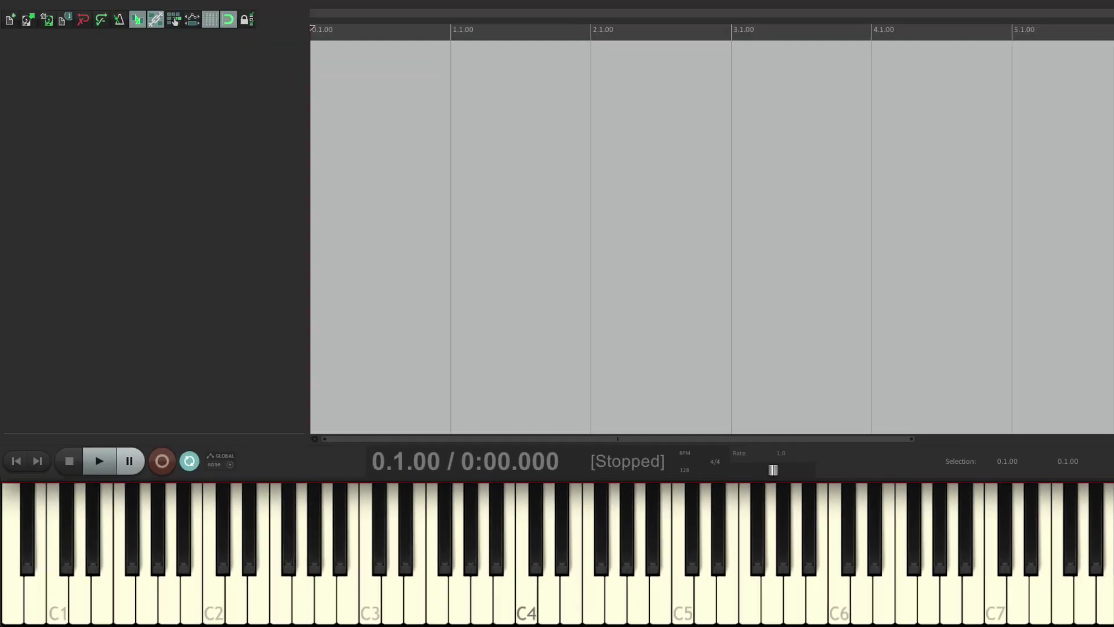
# Import Drum Loop.wav at bar 1 and set a loop range from bar 1 to bar 5.
pyautogui.press('super+Tab')
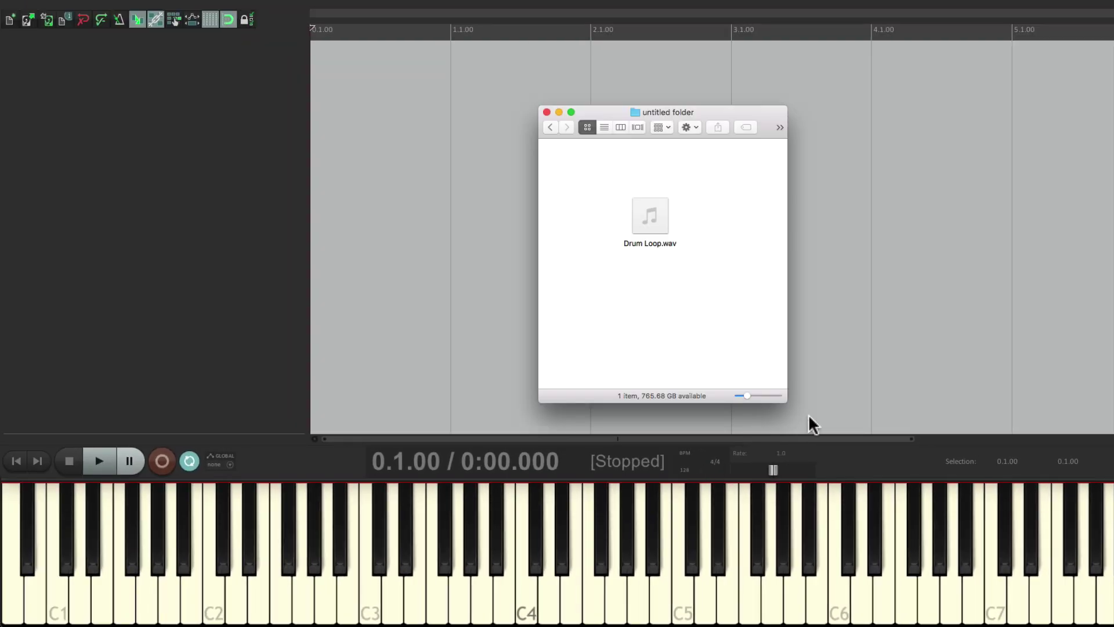
pyautogui.moveTo(641, 220); pyautogui.dragTo(456, 74)
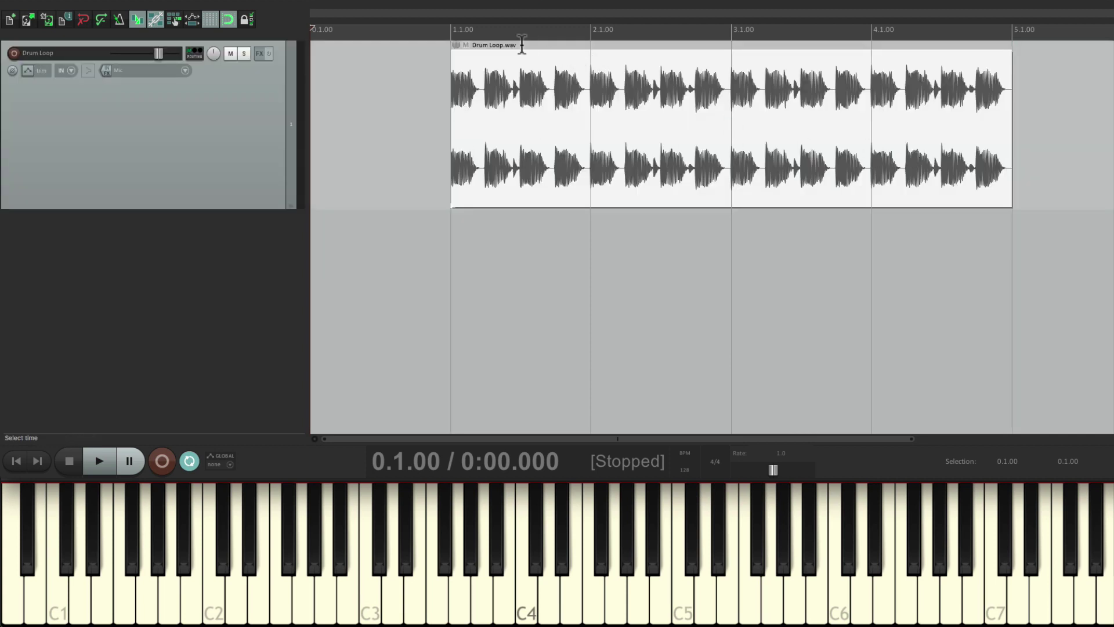
pyautogui.moveTo(451, 29); pyautogui.dragTo(1008, 18)
# Enable repeat and play the drum loop from bar 1, then stop playback.
pyautogui.press('r')
pyautogui.click(190, 460)
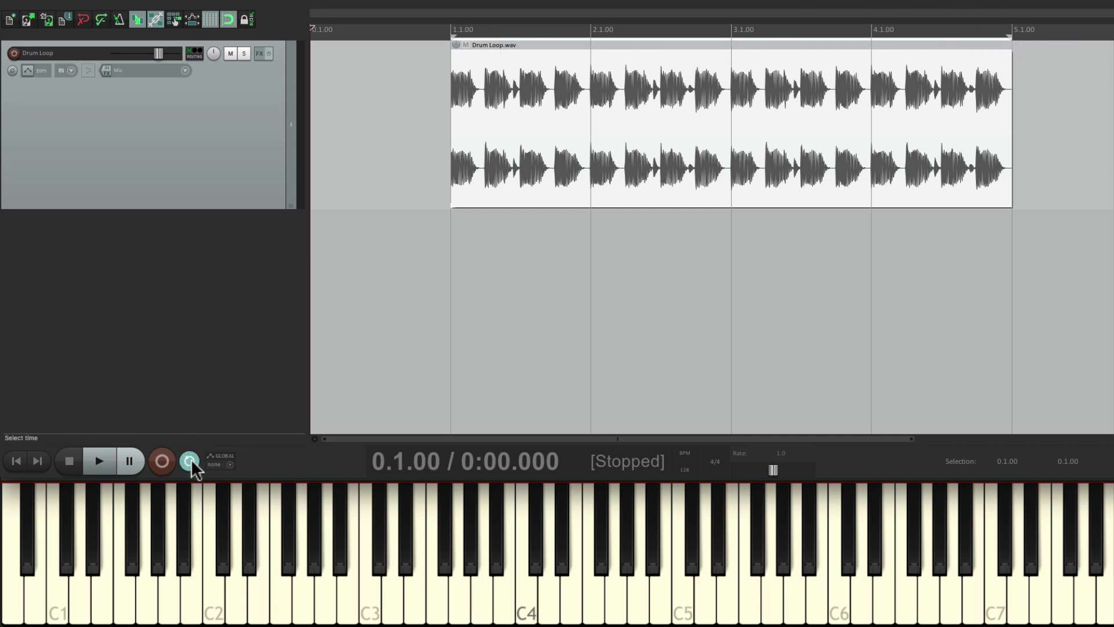
pyautogui.click(452, 299)
pyautogui.press('space')
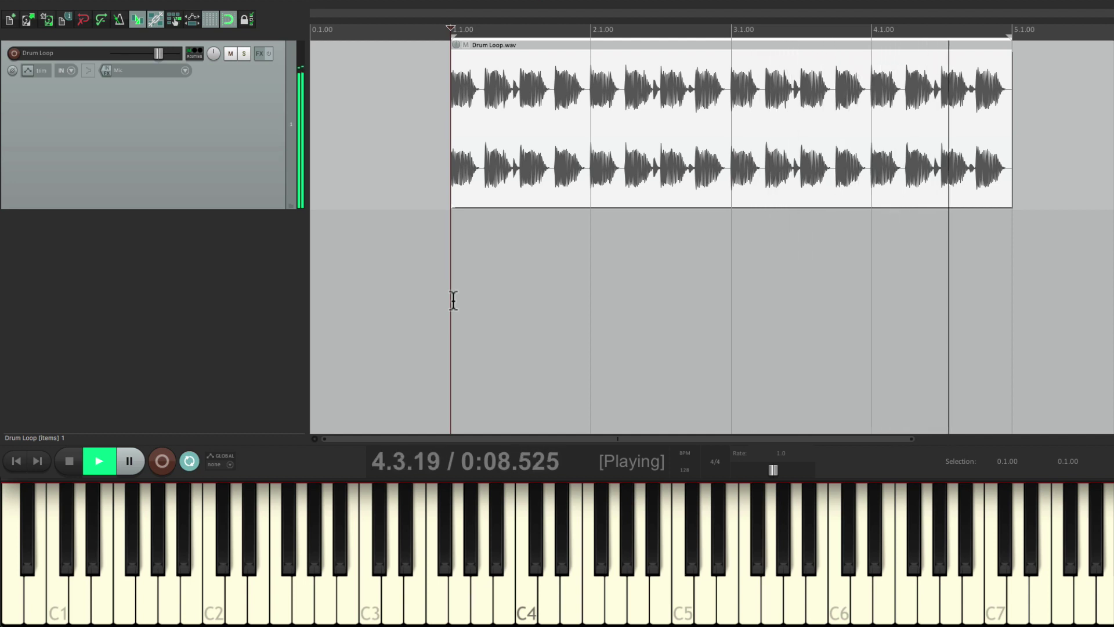
pyautogui.press('space')
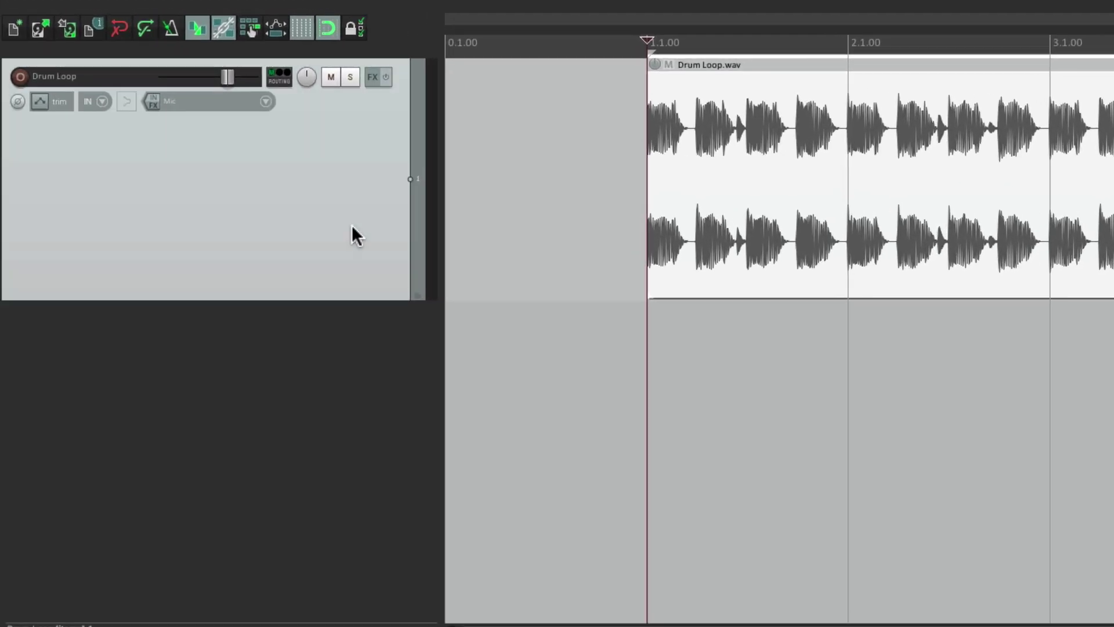
# Colour the Drum Loop track green and add a new empty track above it.
pyautogui.click(799, 384)
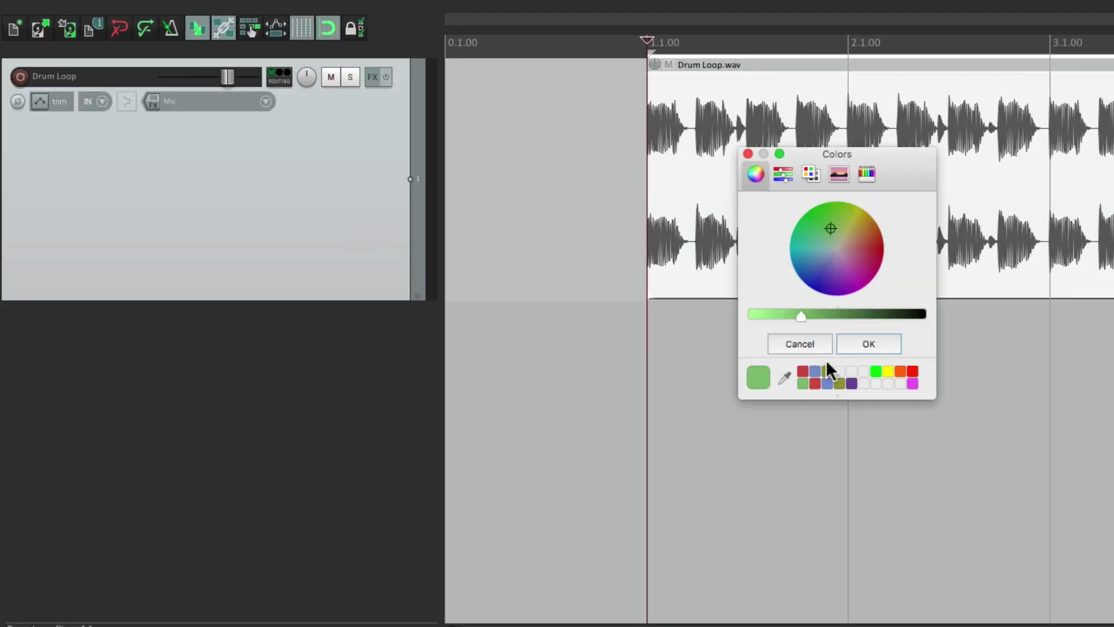
pyautogui.click(852, 342)
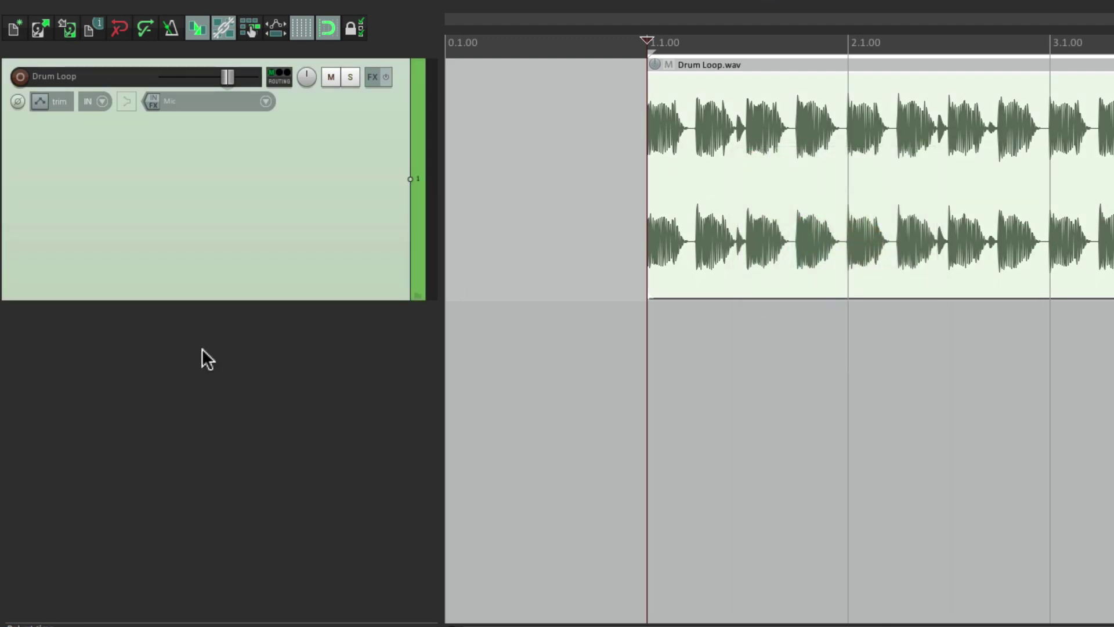
pyautogui.doubleClick(290, 474)
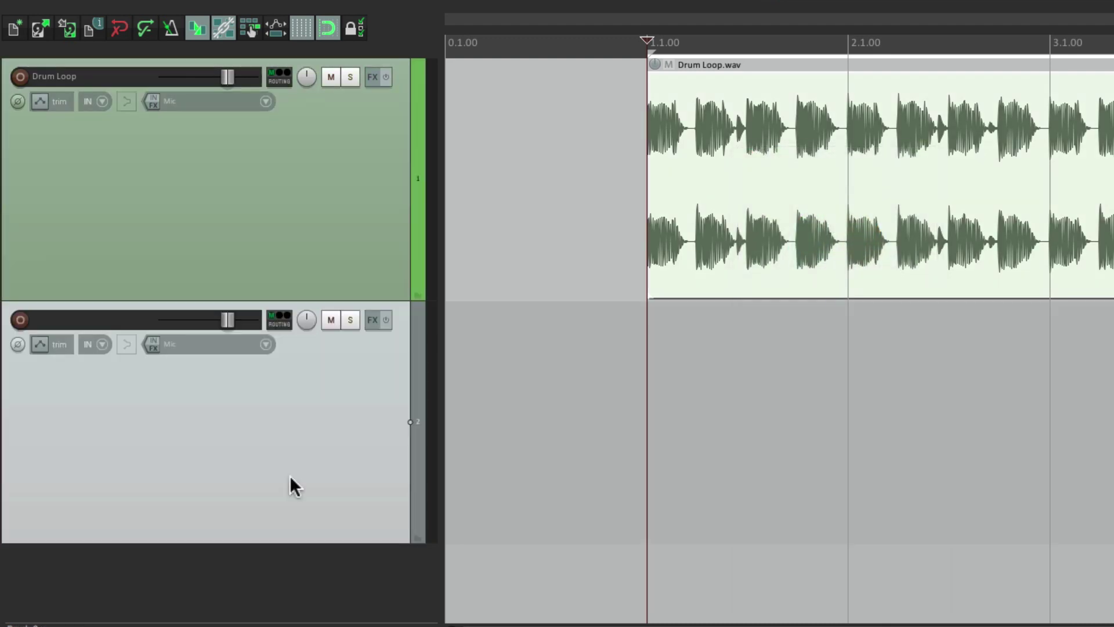
pyautogui.moveTo(296, 421); pyautogui.dragTo(290, 104)
# Name the new track 'Synth' and colour it magenta.
pyautogui.doubleClick(103, 75)
pyautogui.write('Synth')
pyautogui.press('Return')
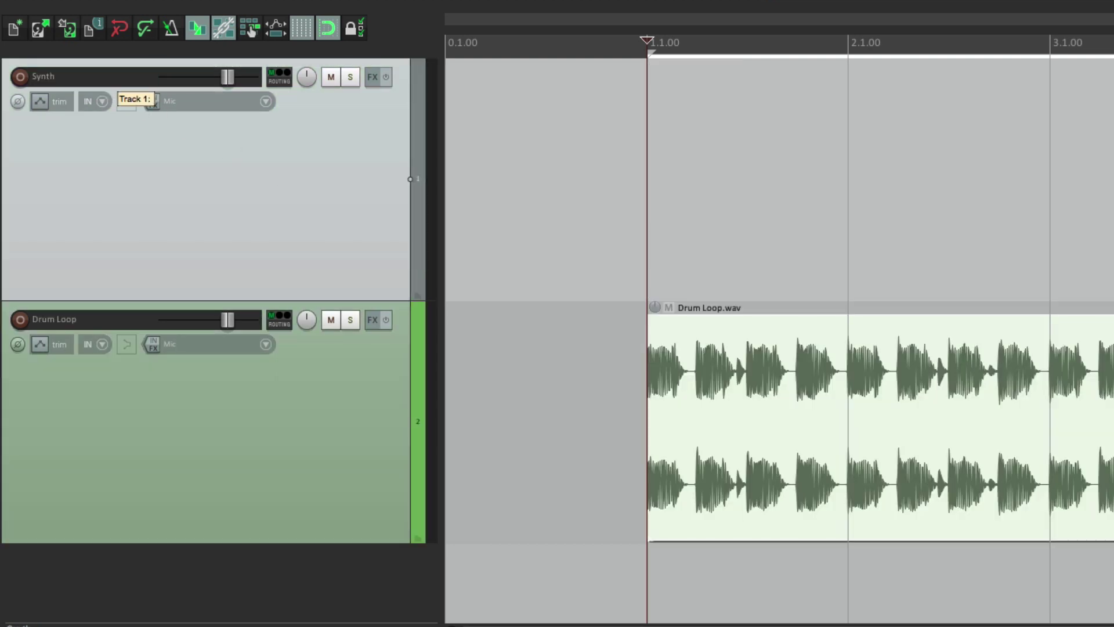
pyautogui.doubleClick(123, 217)
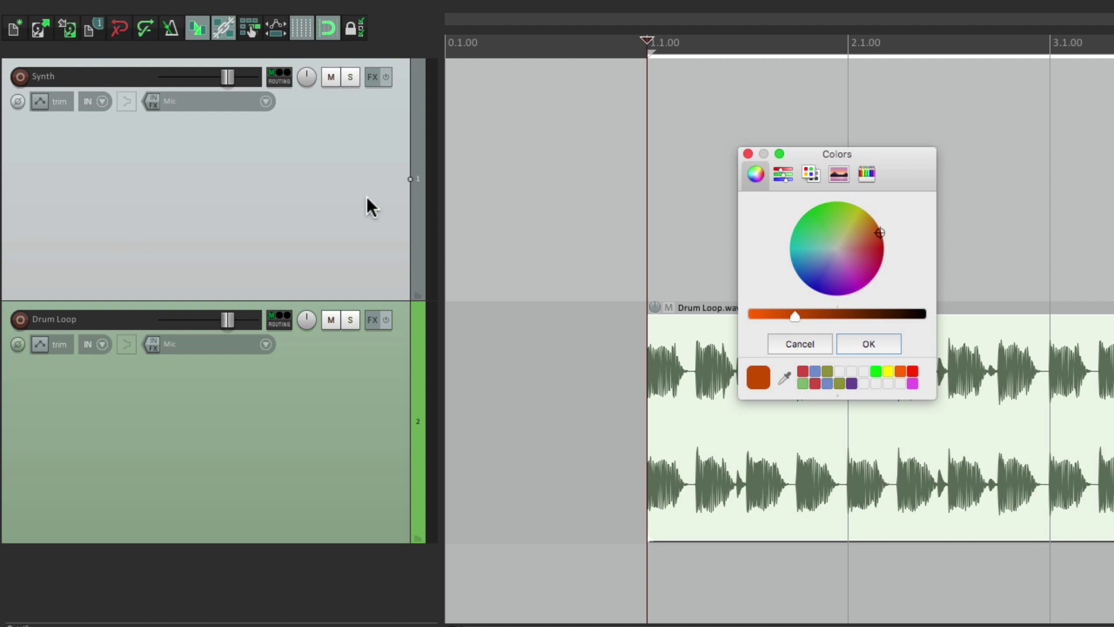
pyautogui.click(913, 383)
pyautogui.click(878, 343)
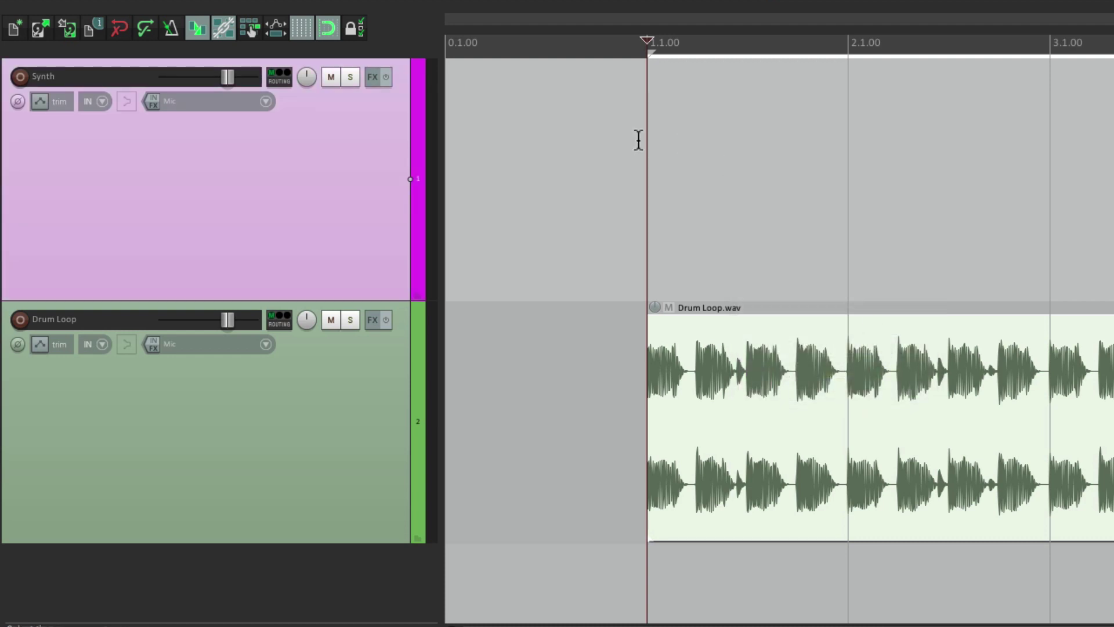
# Set Synth's input to USB MIDI Keyboard, all channels, with monitoring on and recording armed.
pyautogui.click(266, 102)
pyautogui.moveTo(282, 152)
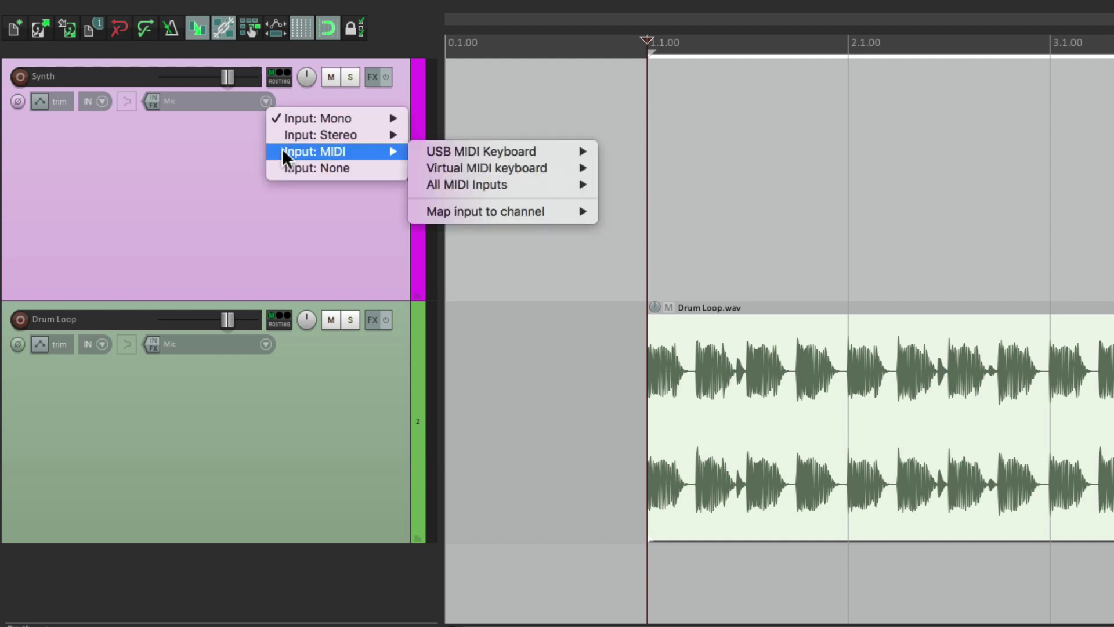
pyautogui.moveTo(448, 154)
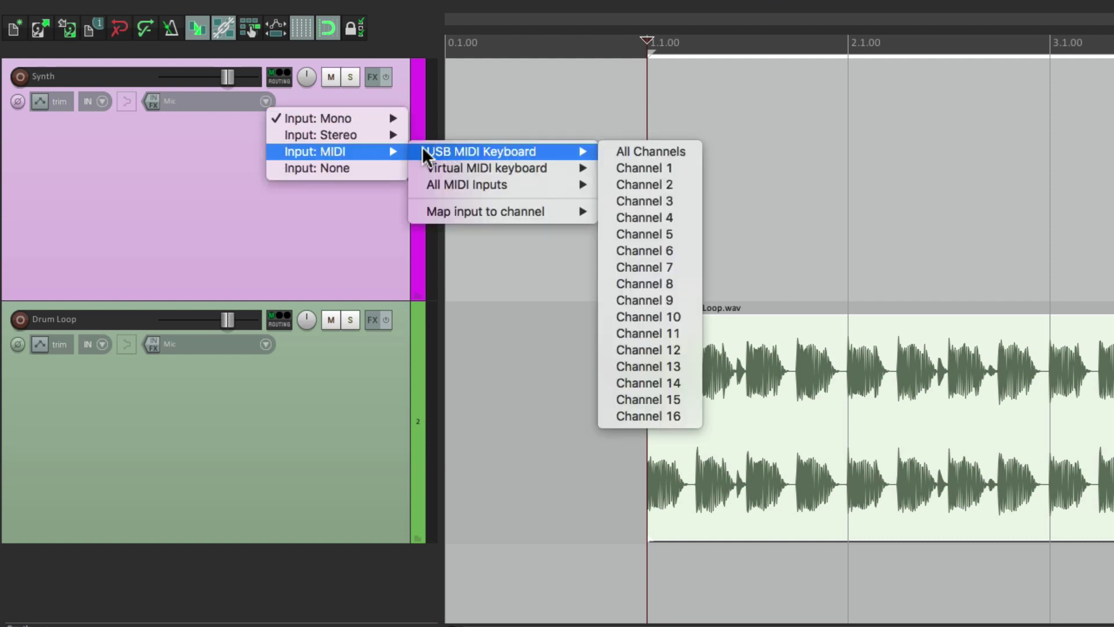
pyautogui.click(611, 153)
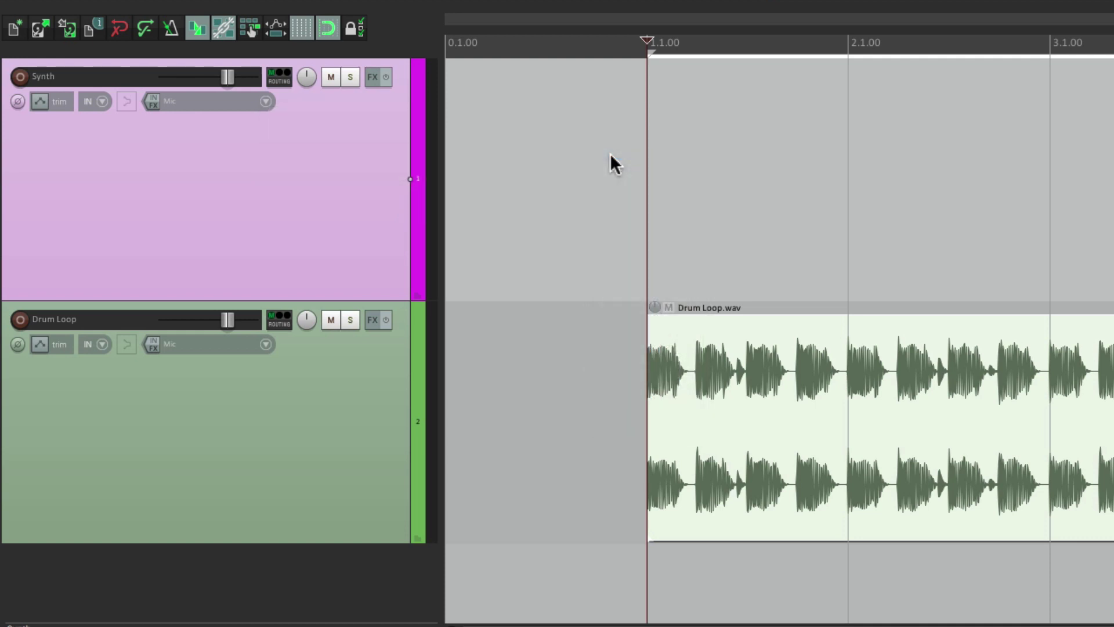
pyautogui.click(129, 106)
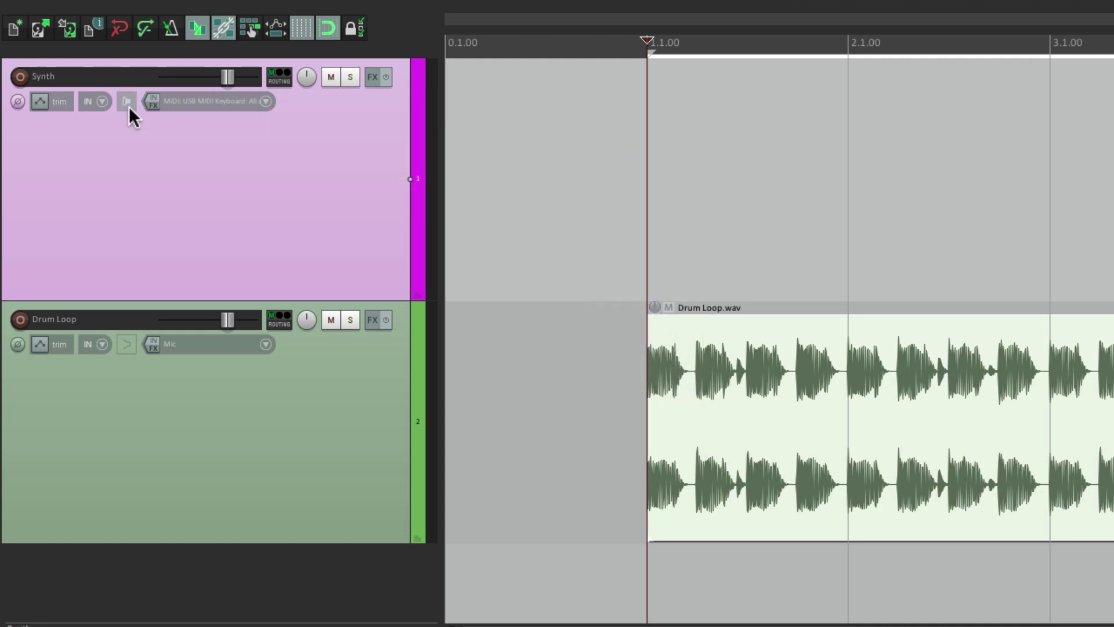
pyautogui.click(21, 76)
# Play a test note into Synth from the virtual MIDI keyboard.
pyautogui.hotkey('alt', 'b')
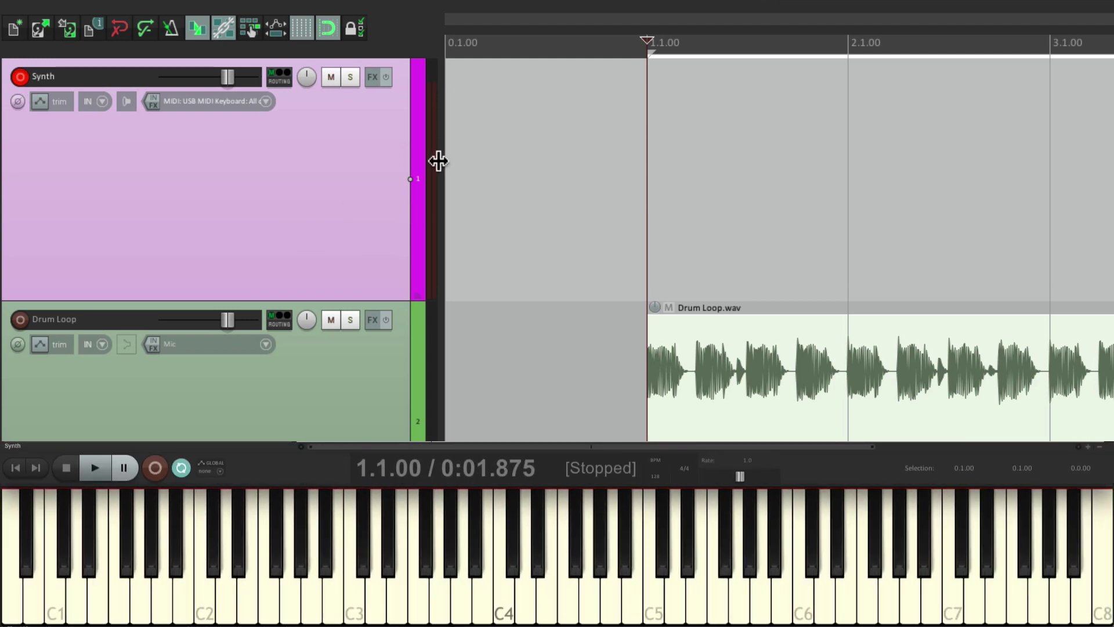
pyautogui.press('z')
pyautogui.hotkey('alt', 'b')
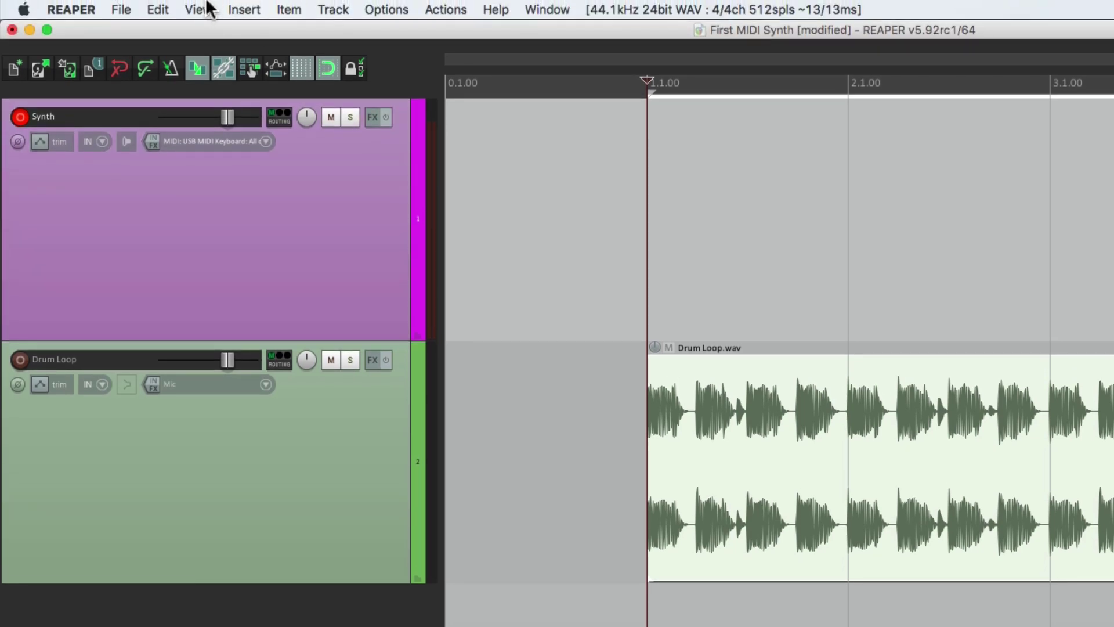
# Show the floating virtual MIDI keyboard from the View menu.
pyautogui.click(200, 9)
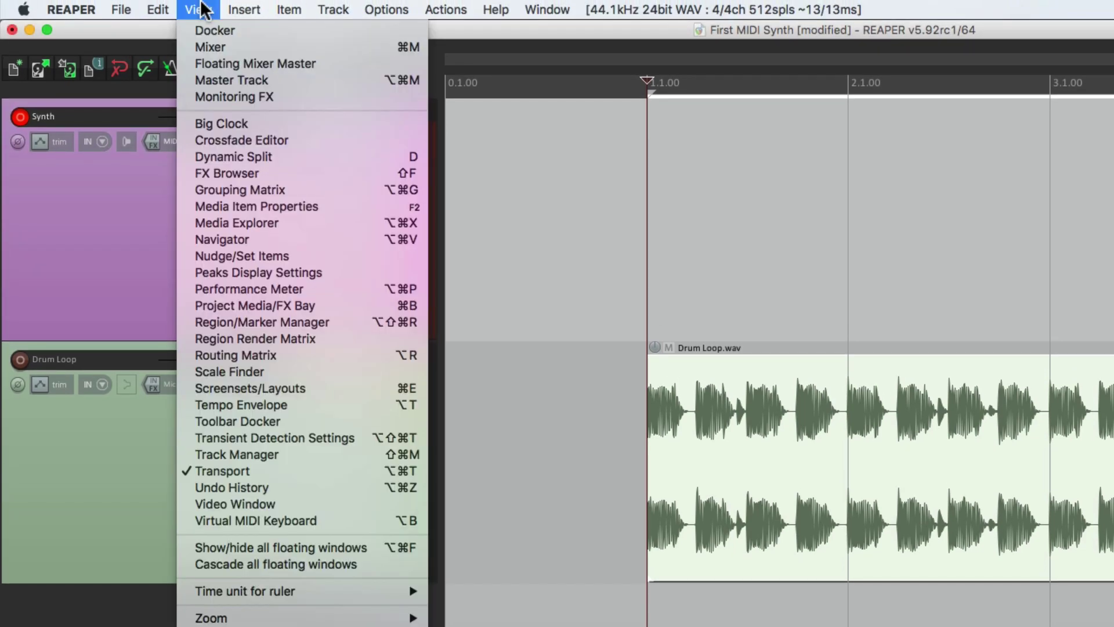
pyautogui.click(192, 521)
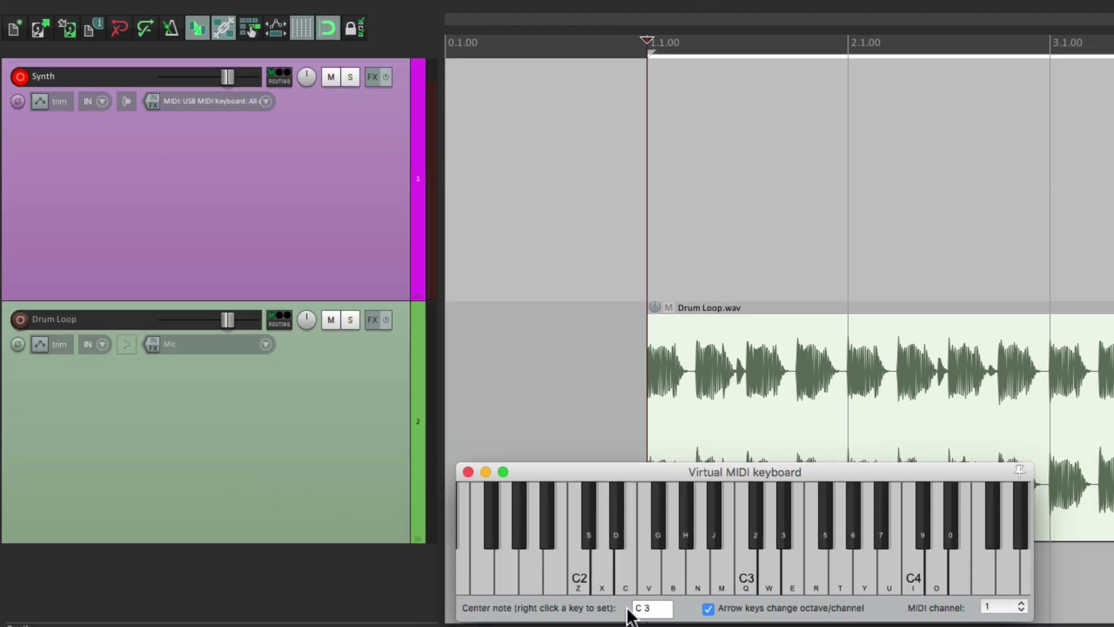
pyautogui.click(468, 472)
# Keep Synth's input on USB MIDI Keyboard, all channels, and play a test note.
pyautogui.click(266, 101)
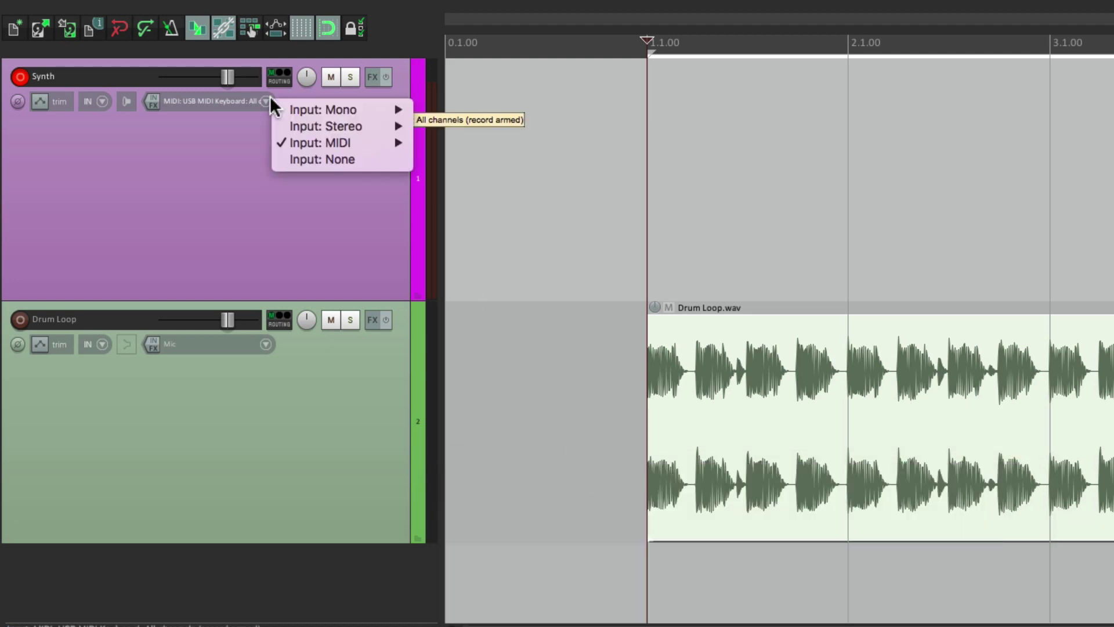
pyautogui.moveTo(295, 142)
pyautogui.moveTo(431, 158)
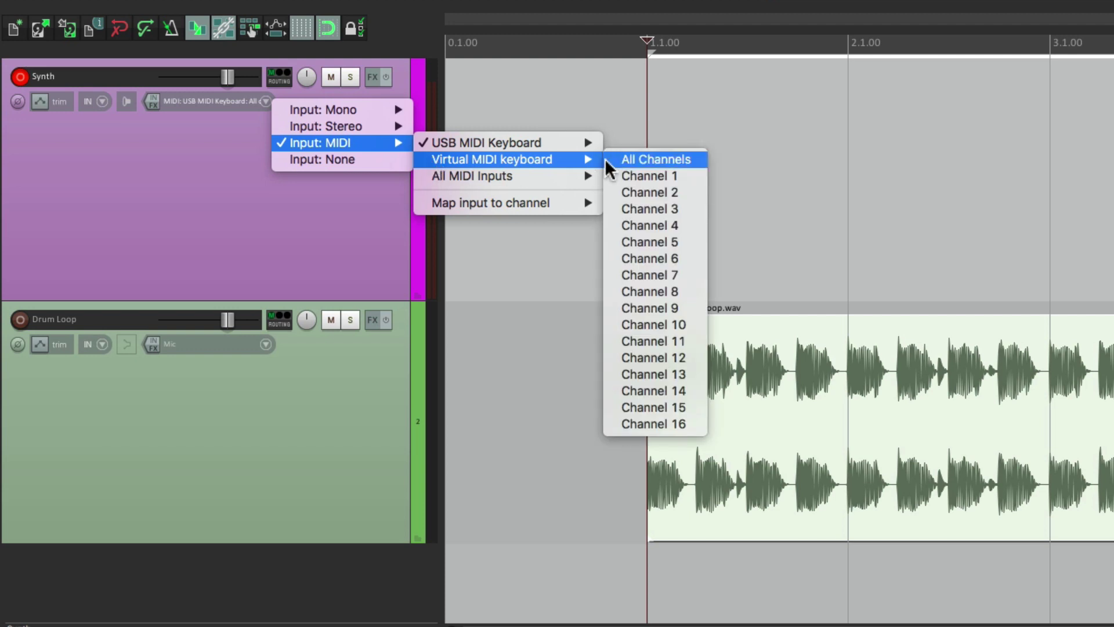
pyautogui.click(609, 163)
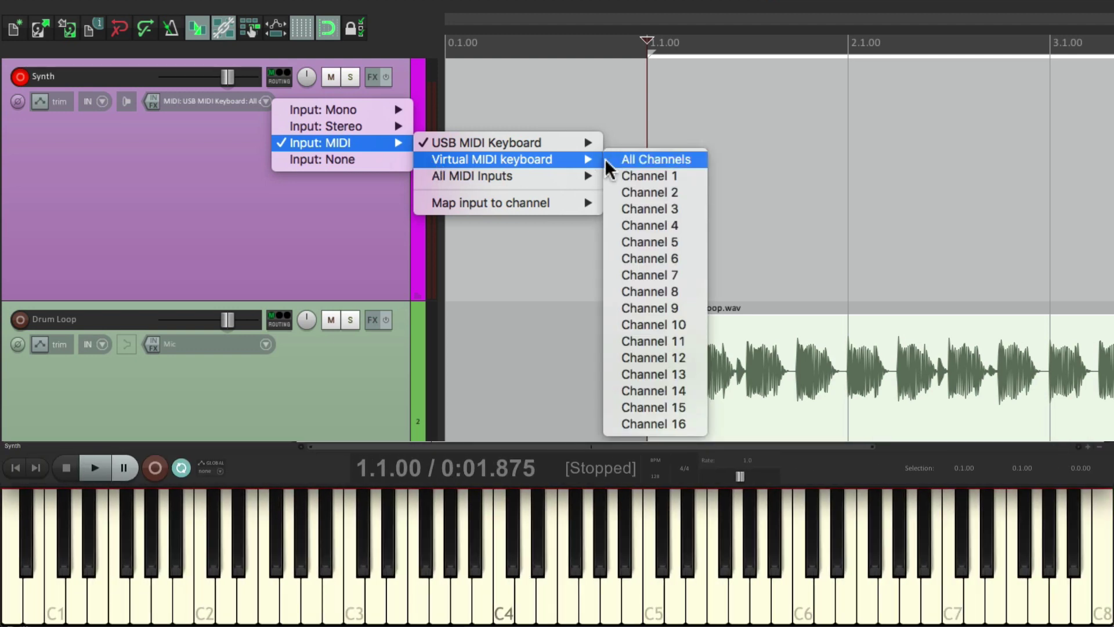
pyautogui.moveTo(566, 148)
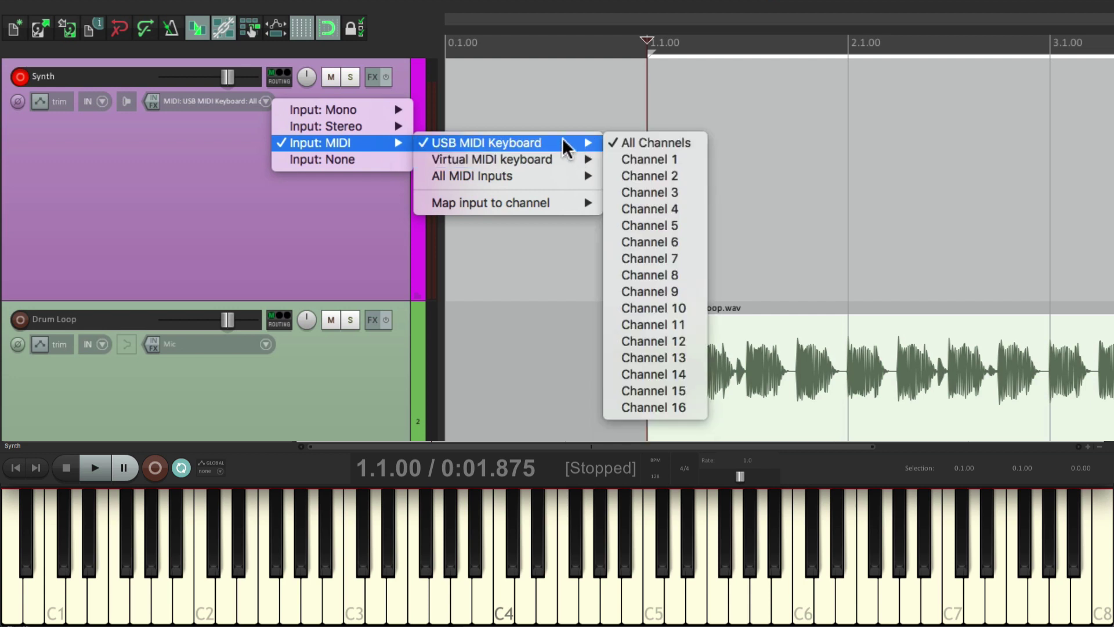
pyautogui.click(621, 141)
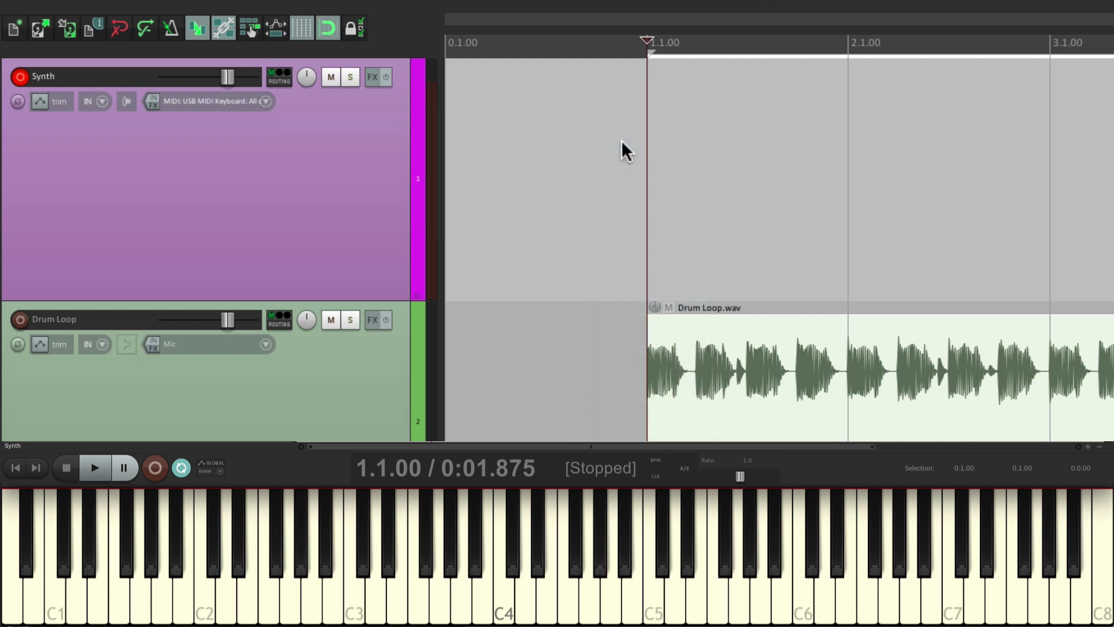
pyautogui.press('w')
# Add the VSTi ReaSynth (Cockos) instrument to the Synth track's FX chain.
pyautogui.click(370, 78)
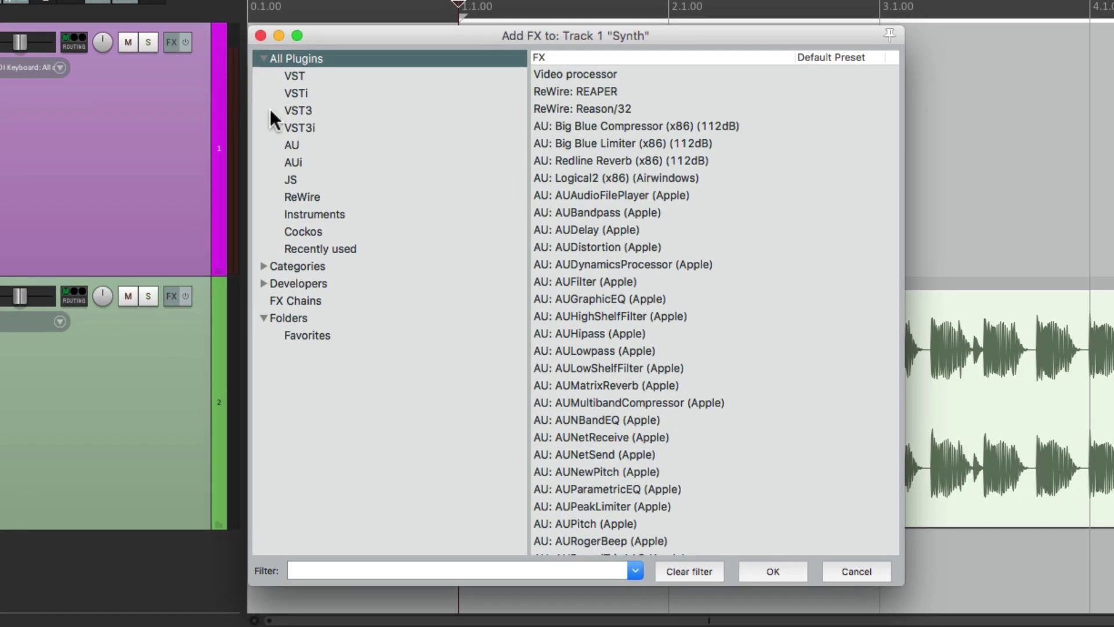
pyautogui.click(288, 216)
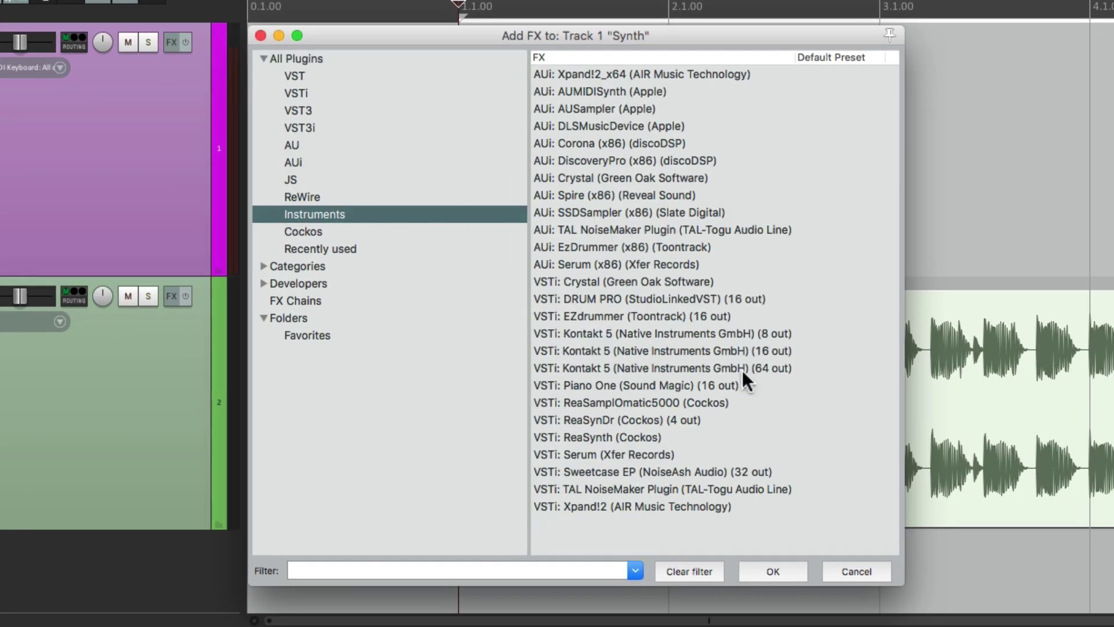
pyautogui.click(674, 438)
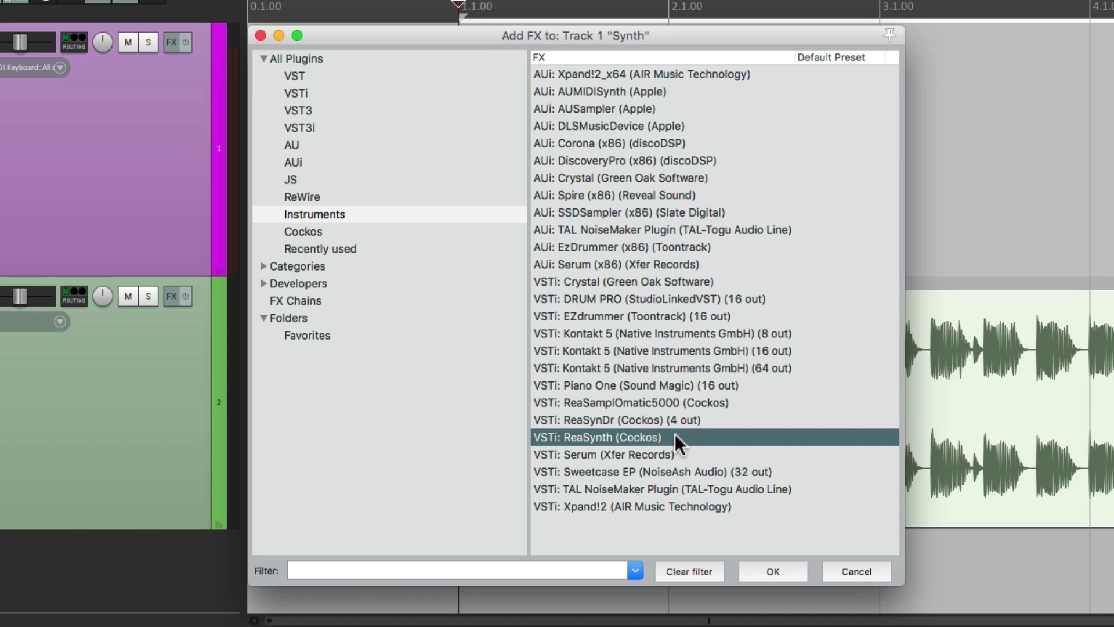
pyautogui.doubleClick(674, 436)
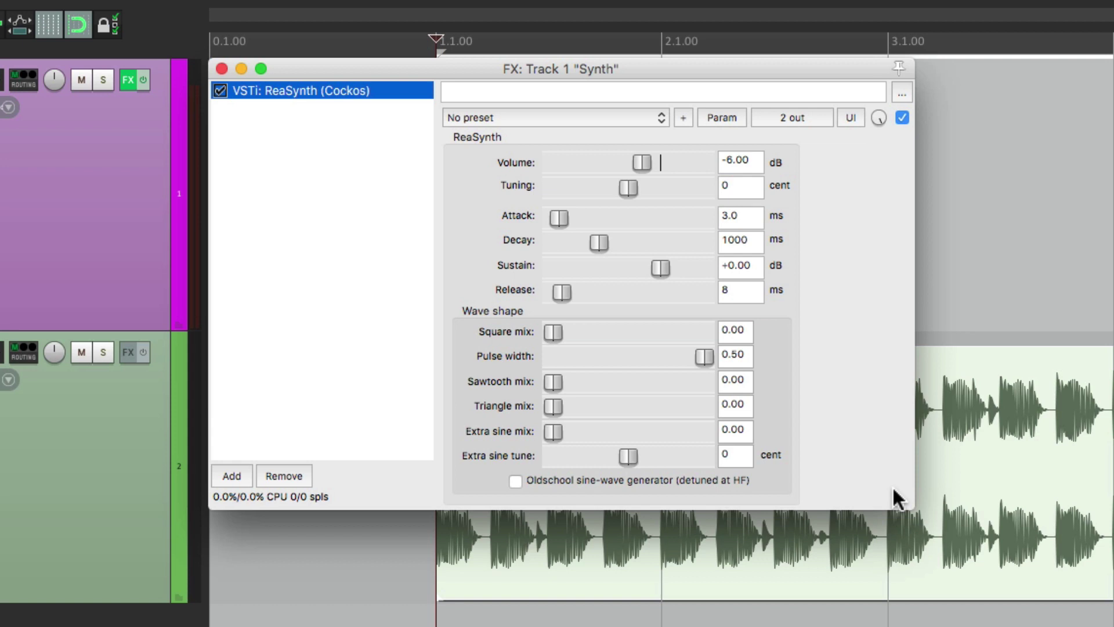
# Turn ReaSynth's sawtooth mix up to 1.00 while auditioning notes on the virtual keyboard.
pyautogui.hotkey('alt', 'b')
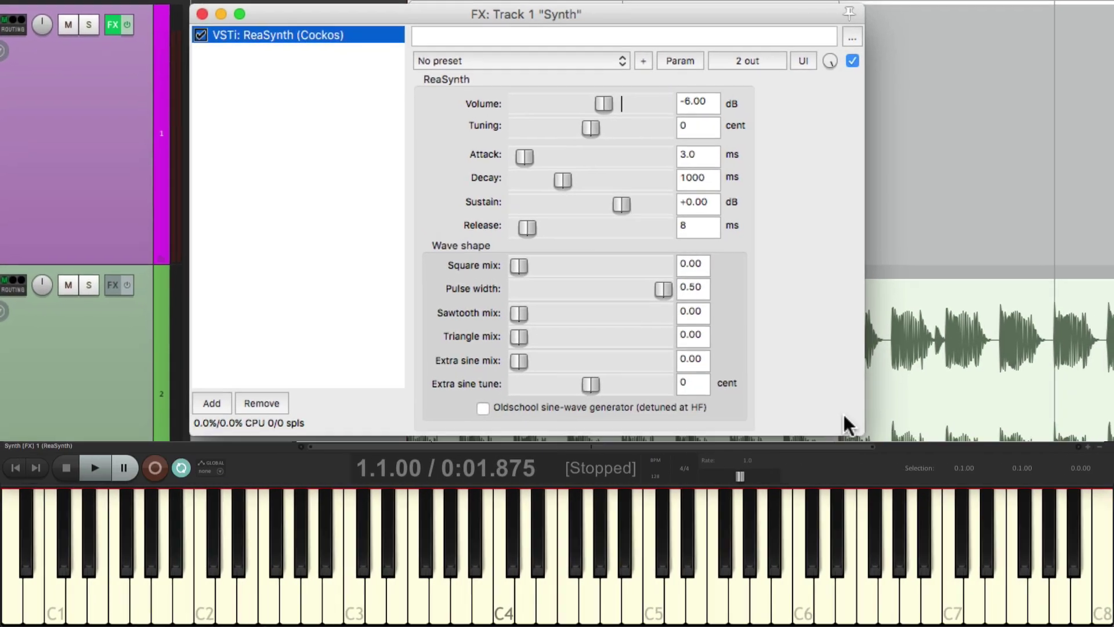
pyautogui.press('n')
pyautogui.press('m')
pyautogui.moveTo(523, 314); pyautogui.dragTo(683, 314)
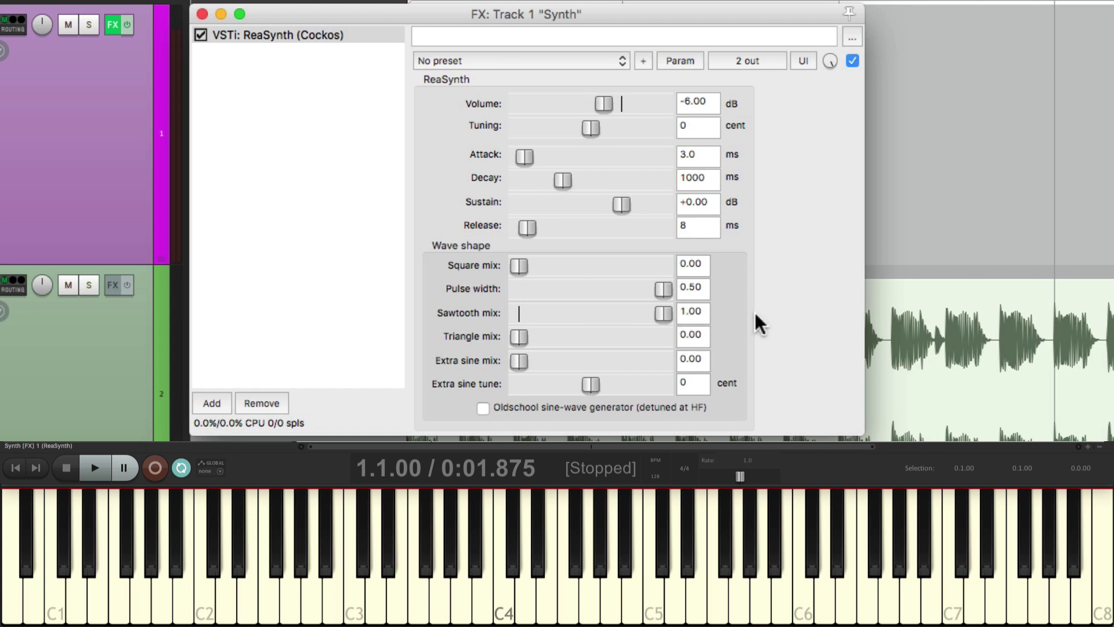
pyautogui.press('e')
pyautogui.press('w')
pyautogui.press('n')
pyautogui.press('w')
pyautogui.press('q')
# Tune the extra sine to -1200 cents and mix it in at 0.15.
pyautogui.doubleClick(700, 383)
pyautogui.write('-1200')
pyautogui.press('Return')
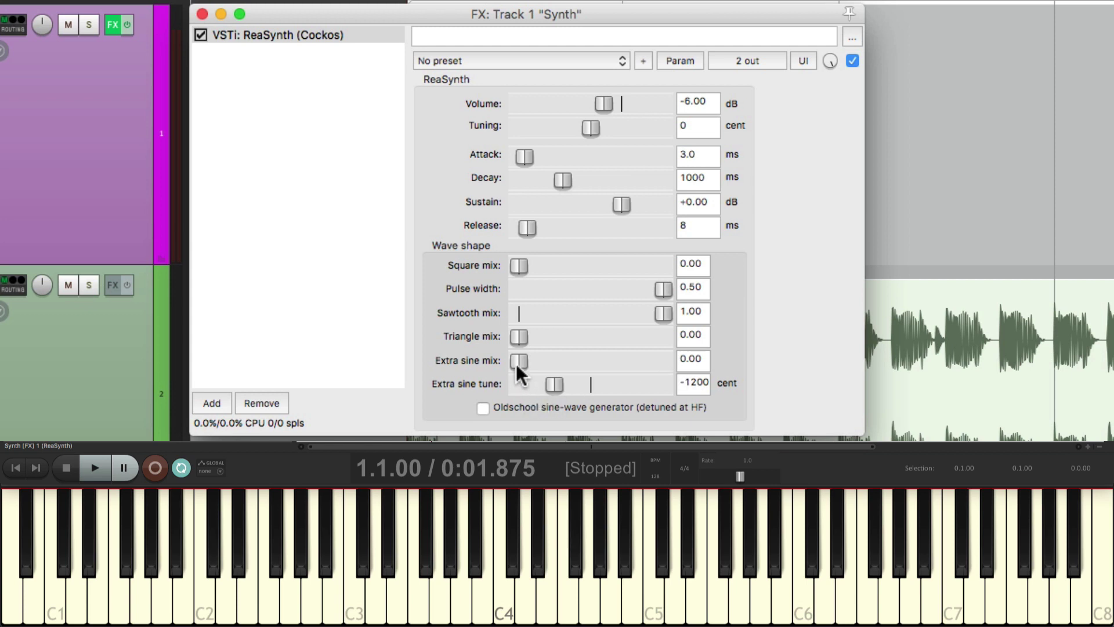
pyautogui.moveTo(516, 364)
pyautogui.mouseDown()
pyautogui.moveTo(611, 357)
pyautogui.moveTo(539, 361)
pyautogui.mouseUp()
# Add ReaEQ (Cockos) after ReaSynth on the Synth track.
pyautogui.doubleClick(315, 99)
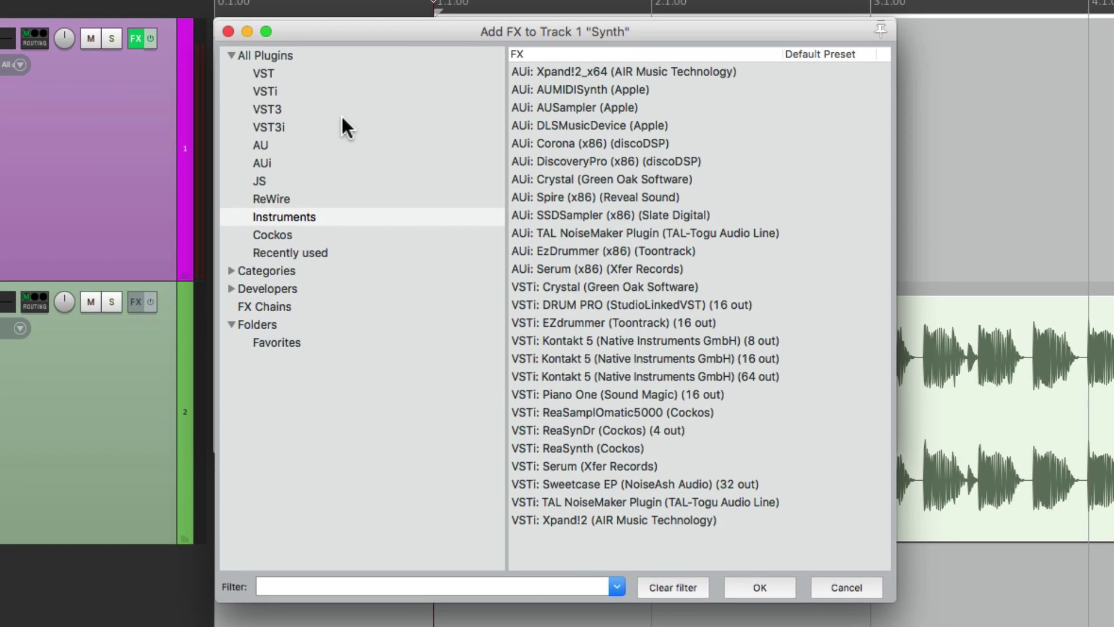
pyautogui.click(335, 235)
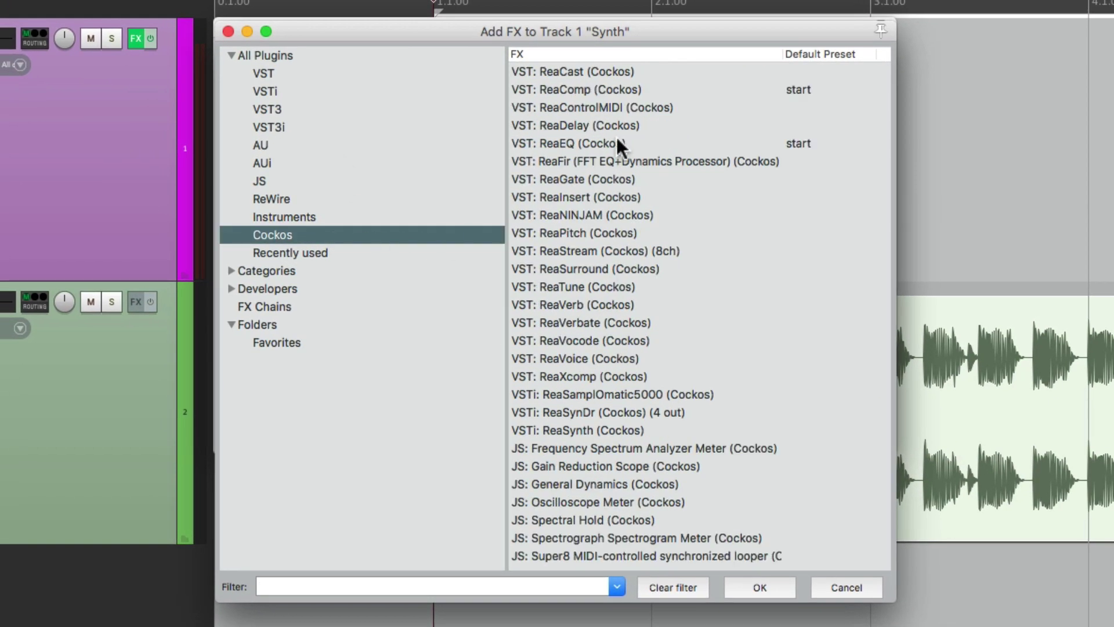
pyautogui.click(642, 143)
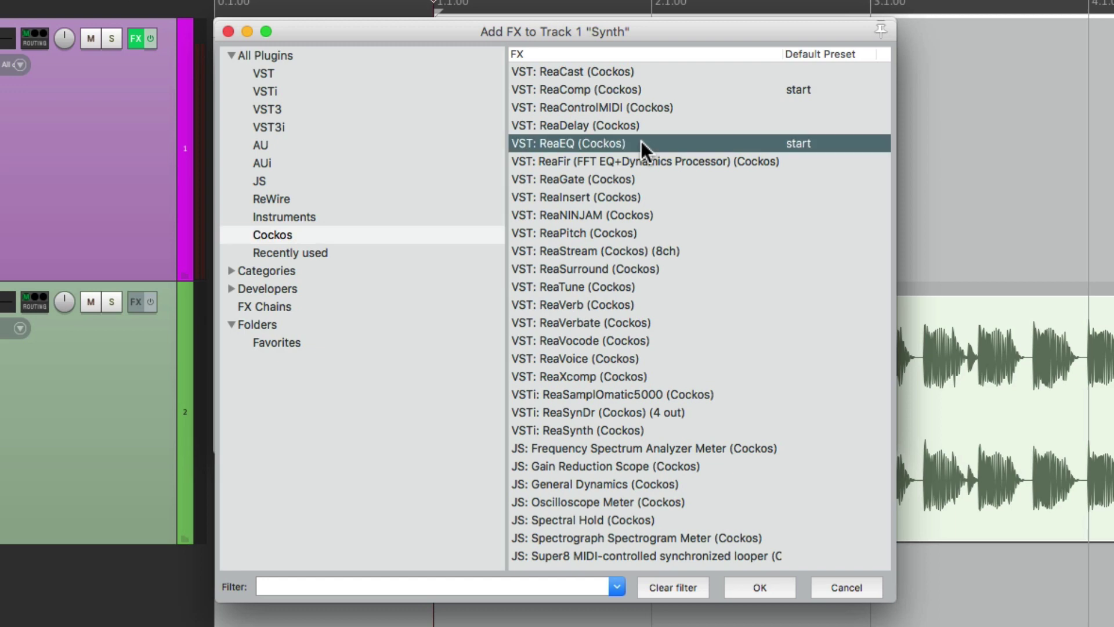
pyautogui.doubleClick(641, 144)
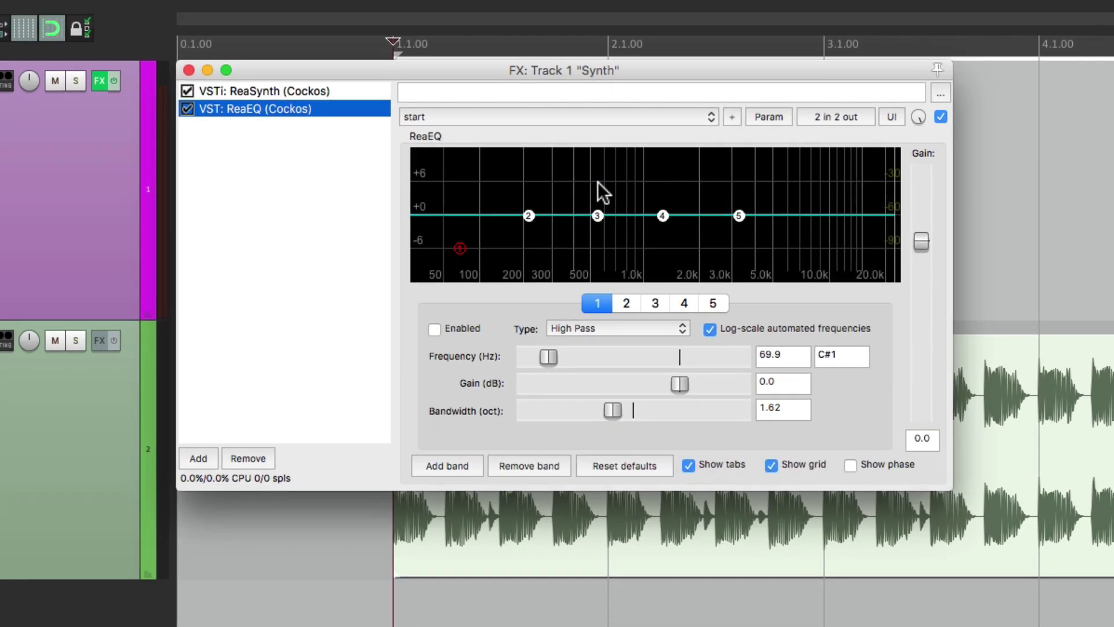
# Make ReaEQ one low-pass band: bandwidth 0.21, gain -11.4 dB, frequency 6586.1 Hz.
pyautogui.click(528, 463)
pyautogui.click(528, 463)
pyautogui.click(528, 462)
pyautogui.click(527, 462)
pyautogui.click(614, 328)
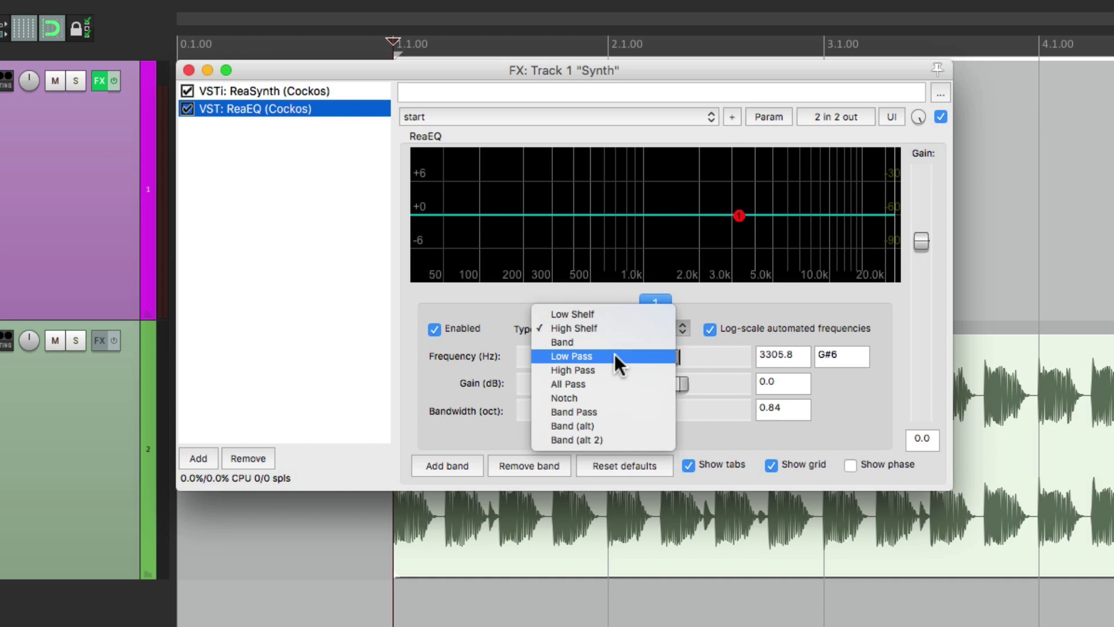
pyautogui.click(614, 355)
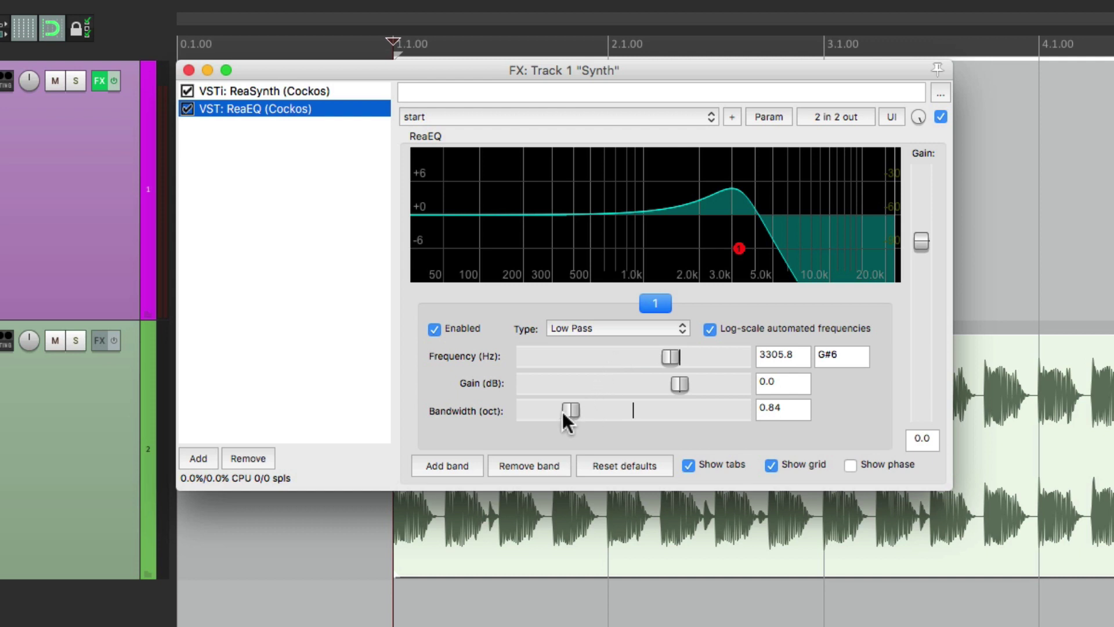
pyautogui.moveTo(565, 412); pyautogui.dragTo(532, 419)
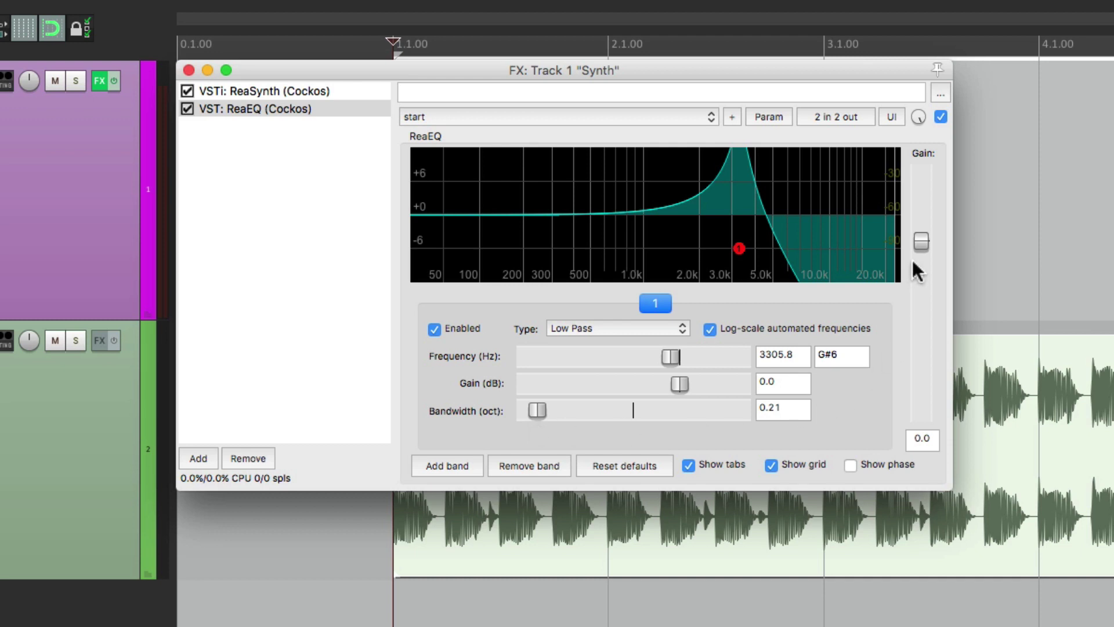
pyautogui.moveTo(917, 249); pyautogui.dragTo(919, 303)
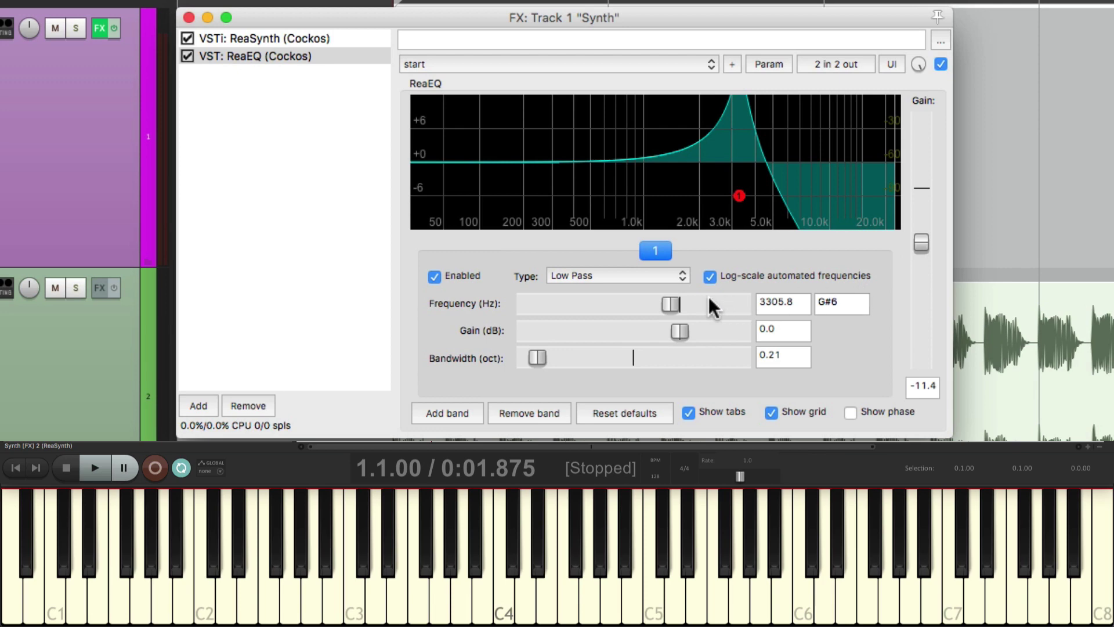
pyautogui.moveTo(674, 299)
pyautogui.mouseDown()
pyautogui.moveTo(706, 299)
pyautogui.moveTo(607, 297)
pyautogui.moveTo(719, 296)
pyautogui.moveTo(645, 298)
pyautogui.moveTo(711, 297)
pyautogui.moveTo(655, 297)
pyautogui.mouseUp()
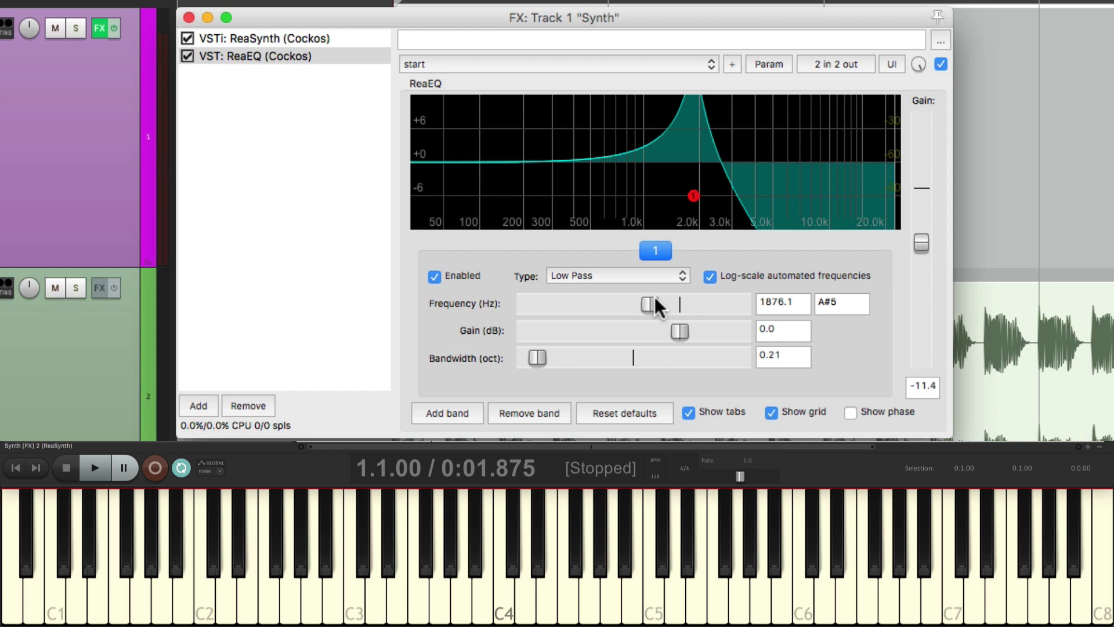
pyautogui.moveTo(654, 297); pyautogui.dragTo(699, 301)
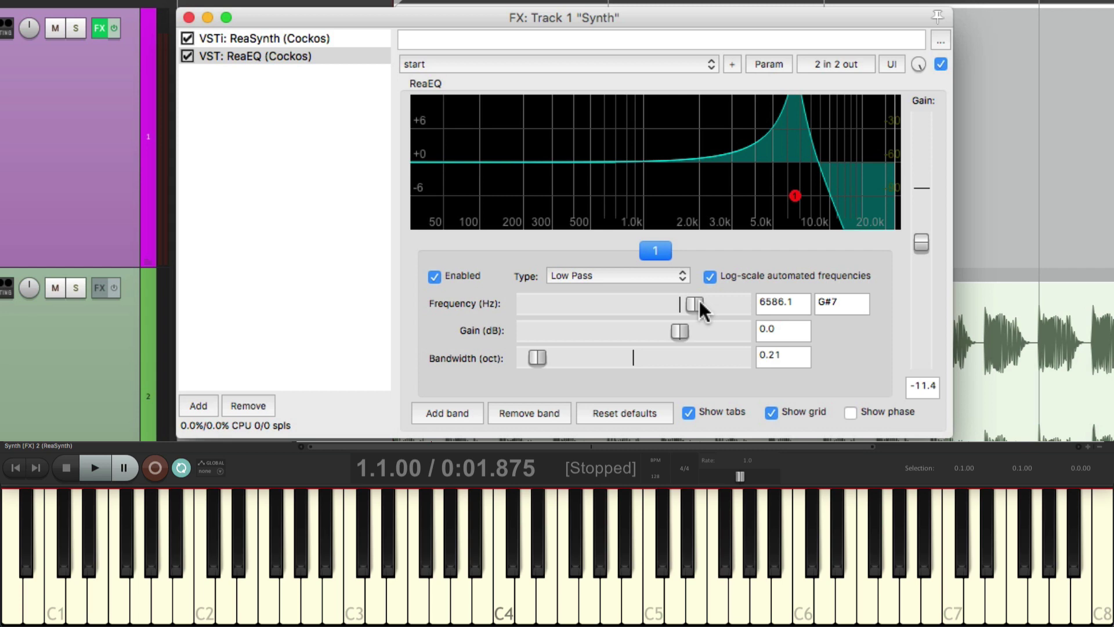
# Close the FX window and set a 1-measure count-in with the metronome off during recording.
pyautogui.click(188, 17)
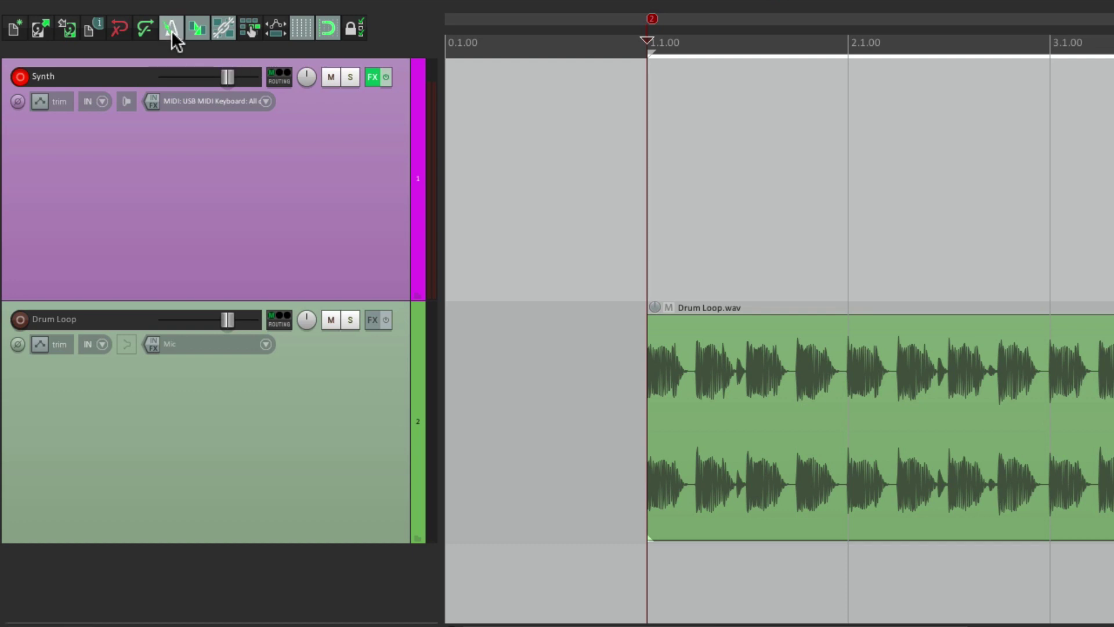
pyautogui.rightClick(171, 31)
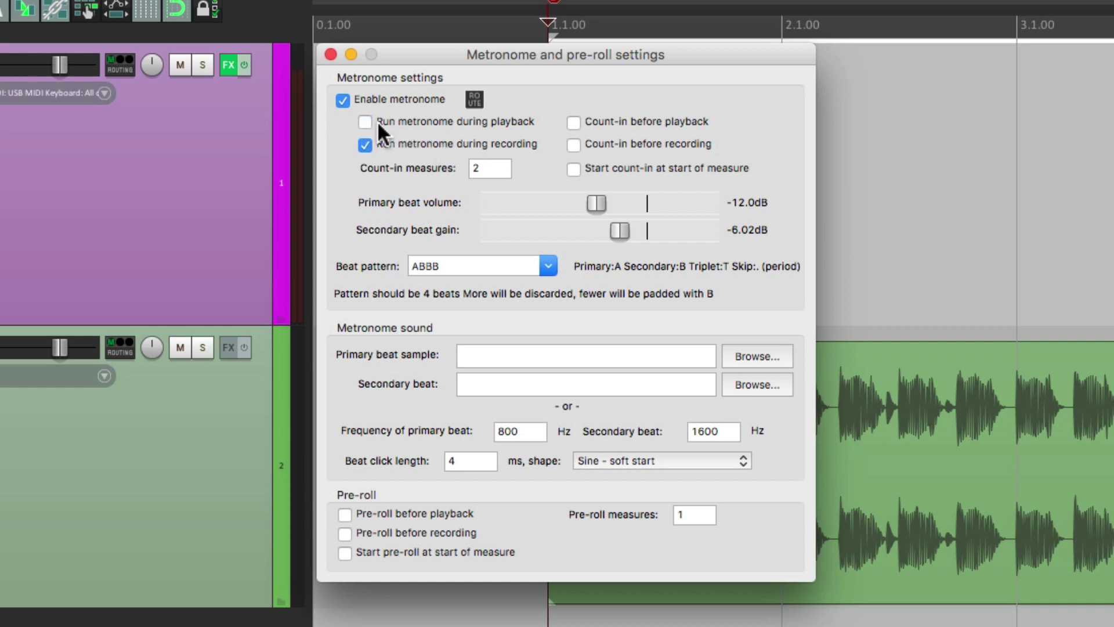
pyautogui.click(363, 142)
pyautogui.click(573, 144)
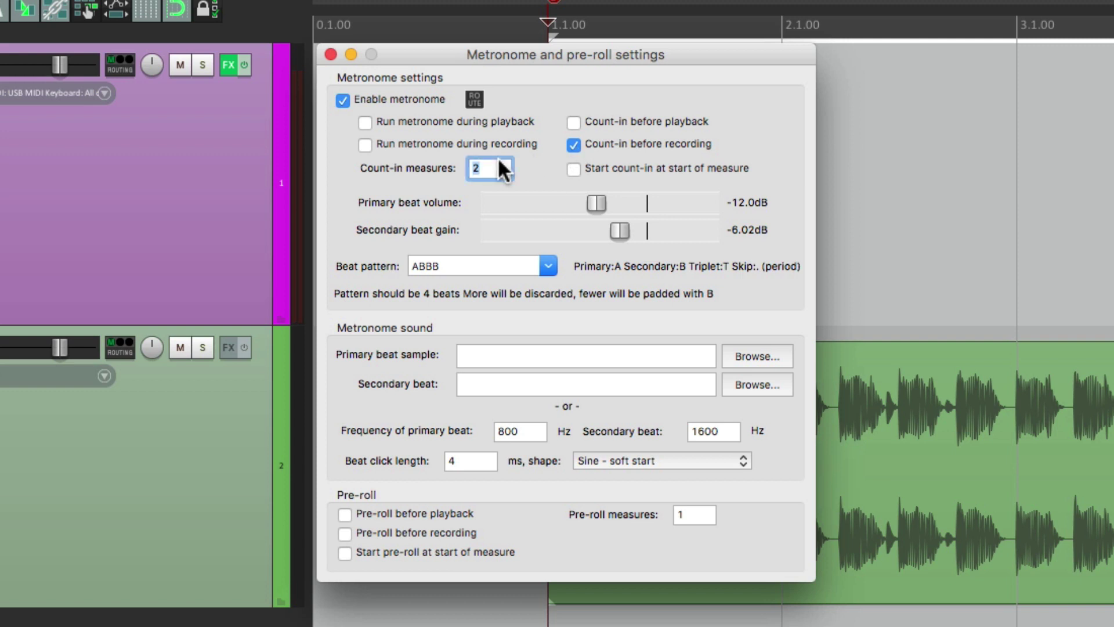
pyautogui.write('1')
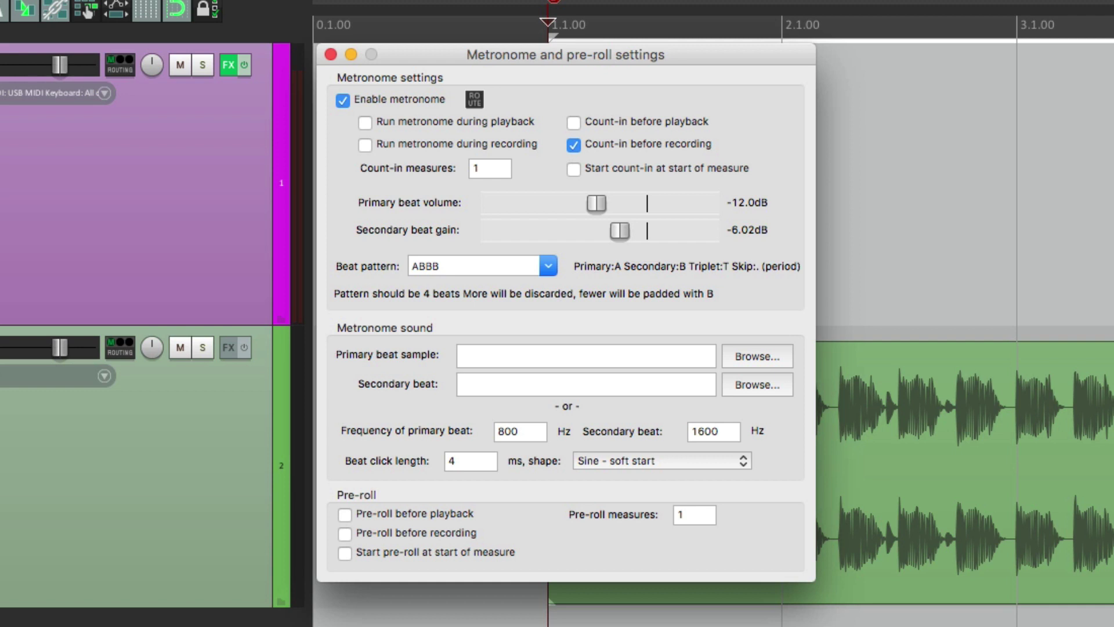
pyautogui.click(331, 54)
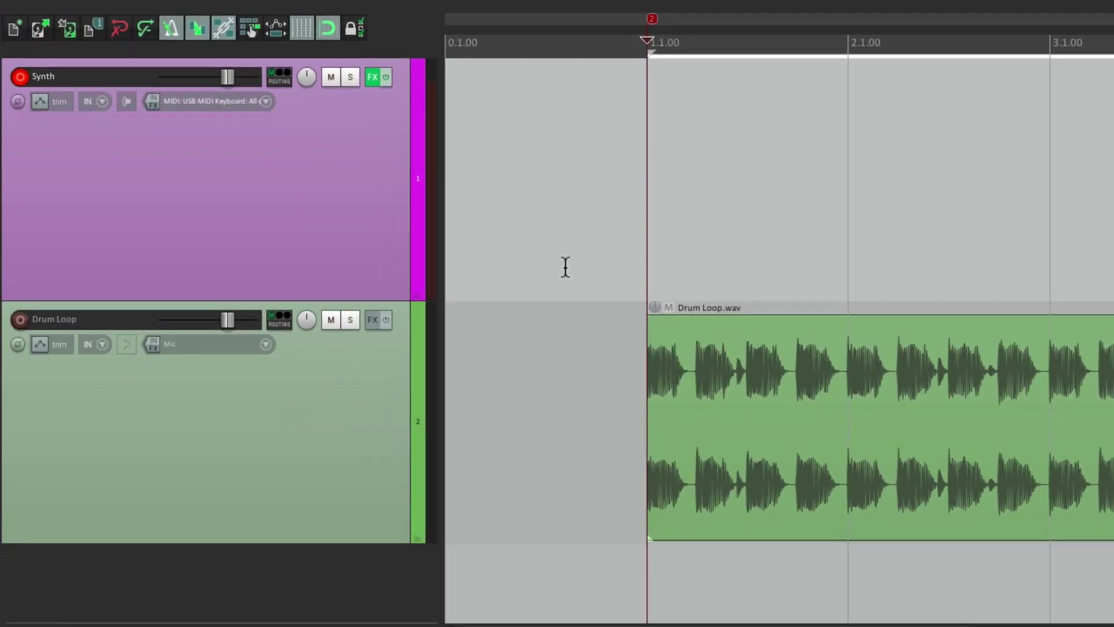
# Switch the Synth track's record mode to MIDI overdub.
pyautogui.click(102, 101)
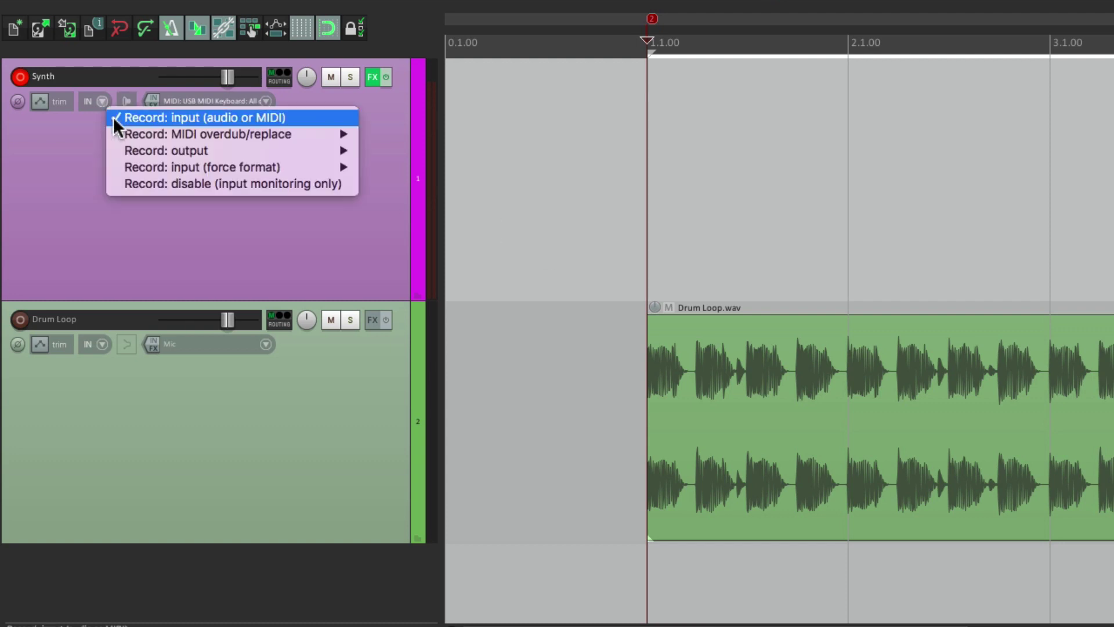
pyautogui.moveTo(114, 137)
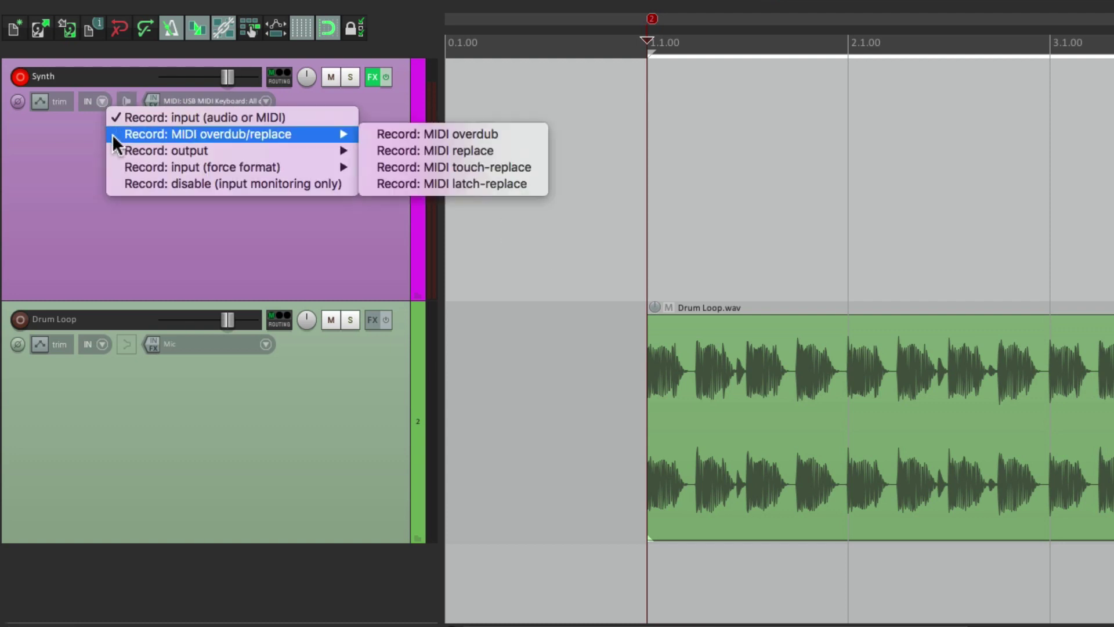
pyautogui.click(367, 132)
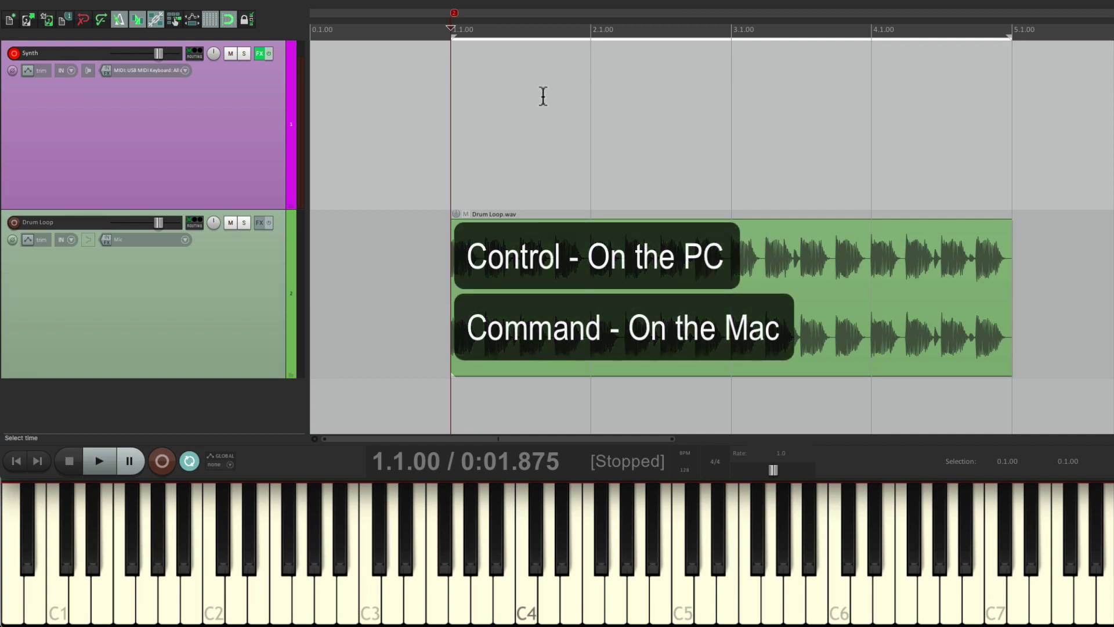
# Draw a four-bar MIDI item on the Synth track from bar 1 and open it in the MIDI editor.
pyautogui.moveTo(473, 110)
pyautogui.mouseDown()
pyautogui.moveTo(906, 96)
pyautogui.moveTo(1012, 114)
pyautogui.mouseUp()
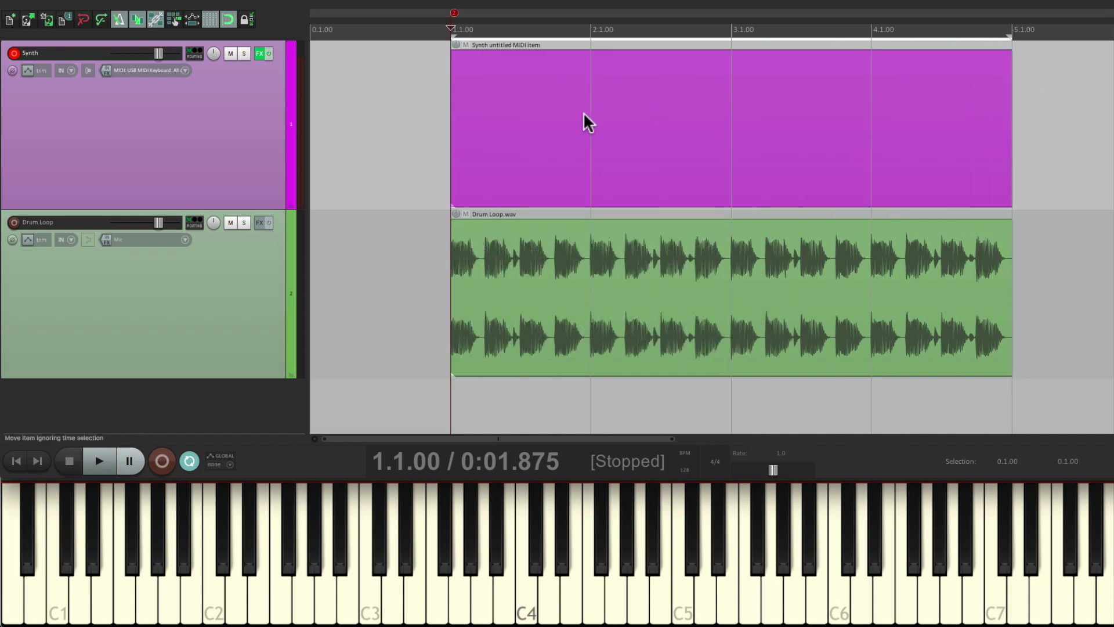
pyautogui.doubleClick(529, 114)
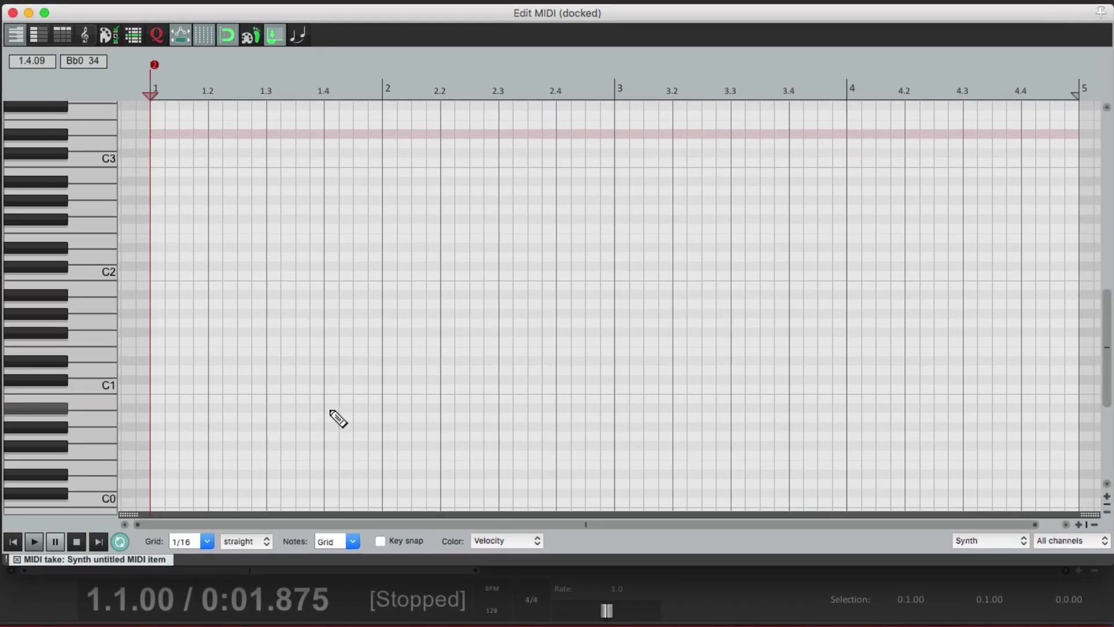
pyautogui.scroll(5, 305, 323)
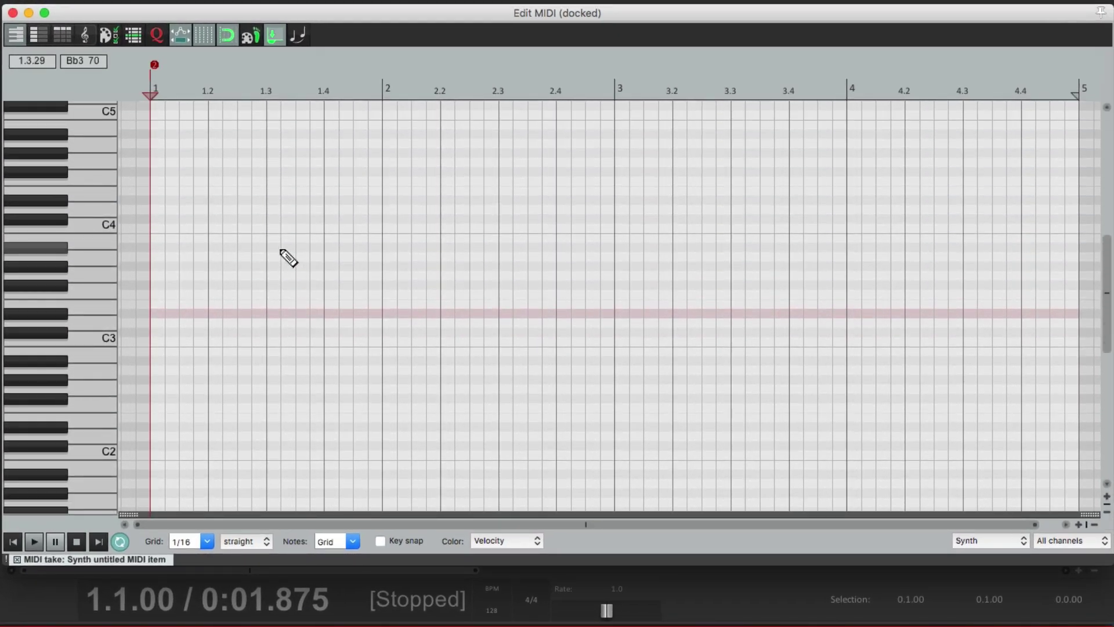
pyautogui.scroll(3, 211, 265)
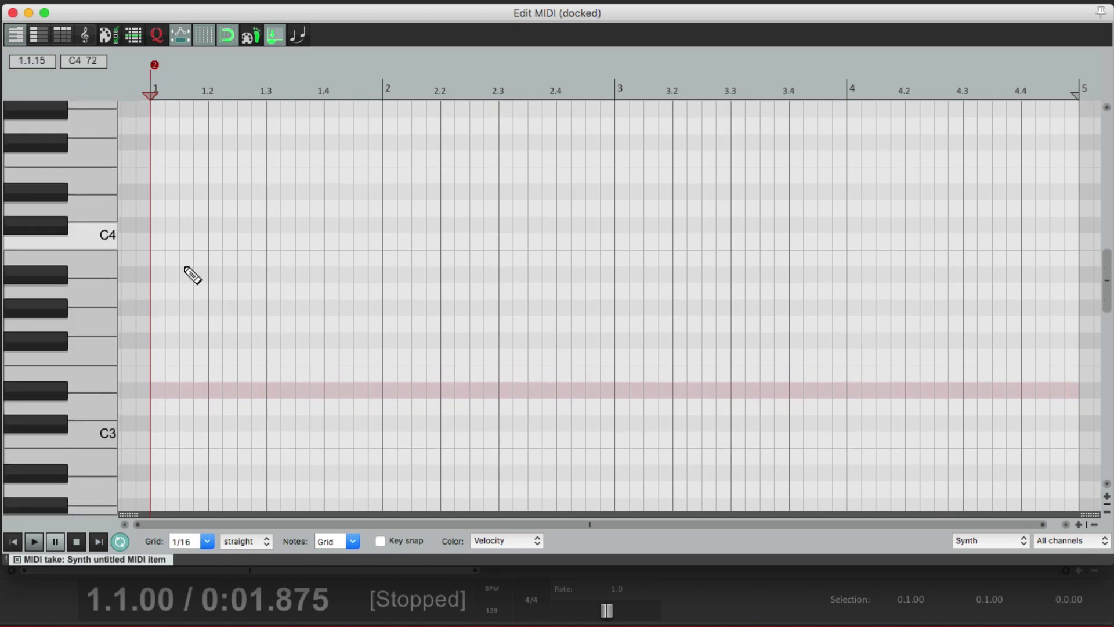
pyautogui.scroll(2, 237, 279)
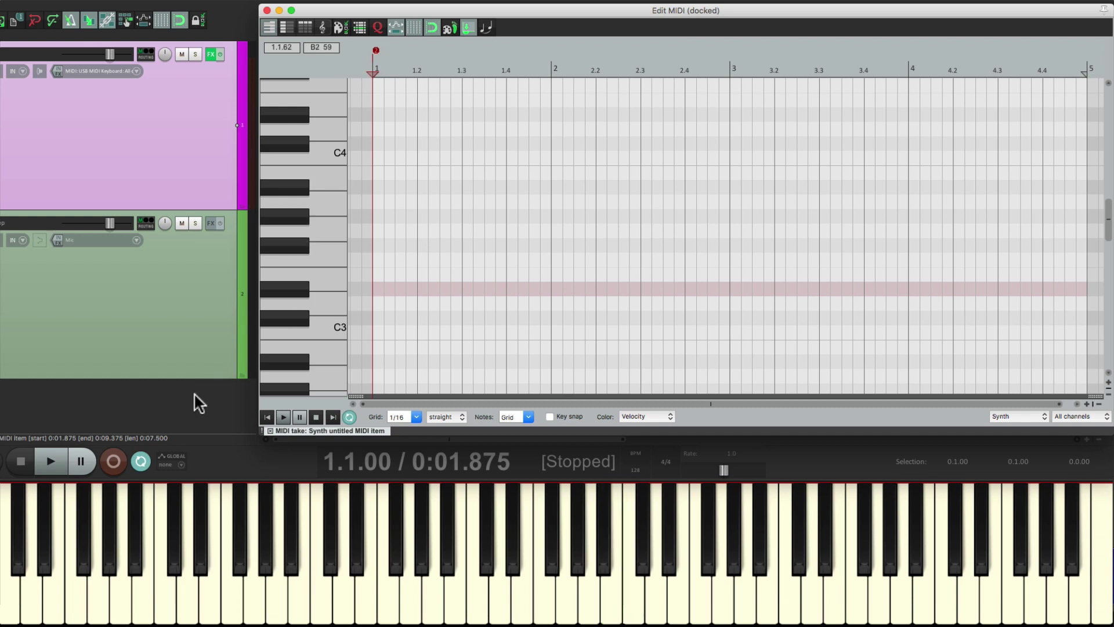
# Record the melody phrase at bars 1 and 3 after the count-in, then stop.
pyautogui.click(115, 462)
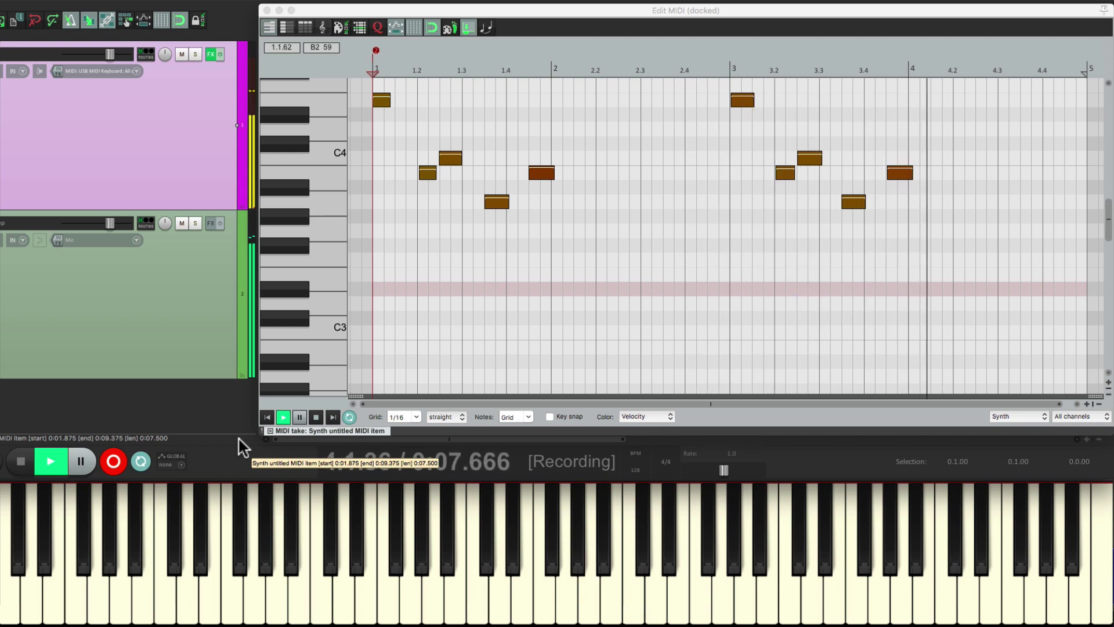
pyautogui.press('space')
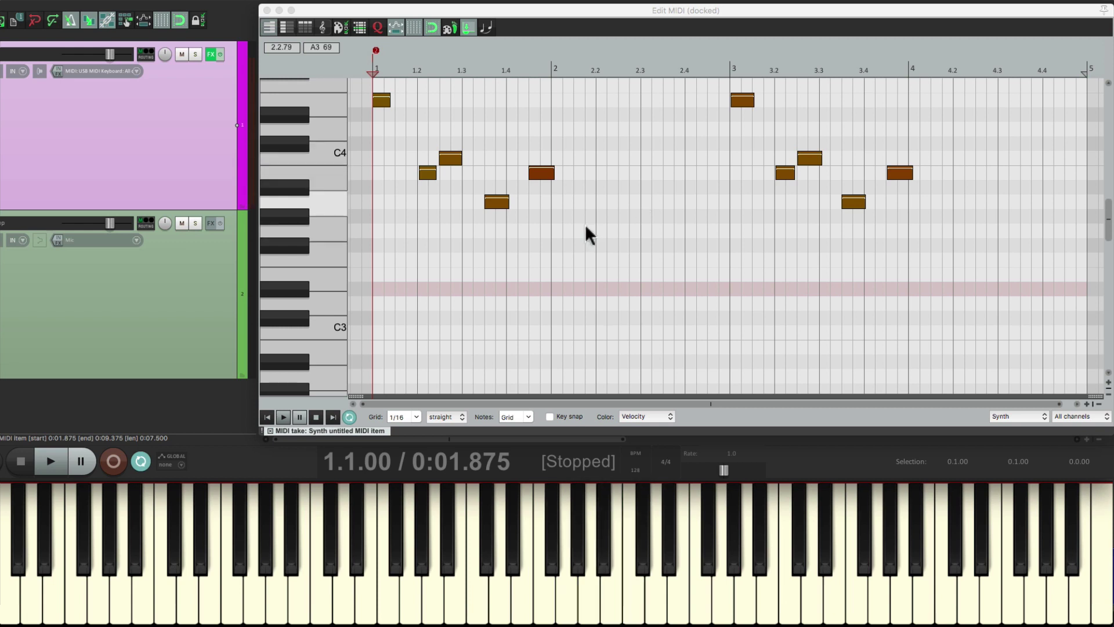
# Record answering phrases into bar 2 and then bar 4 in two passes, stopping after each.
pyautogui.click(113, 461)
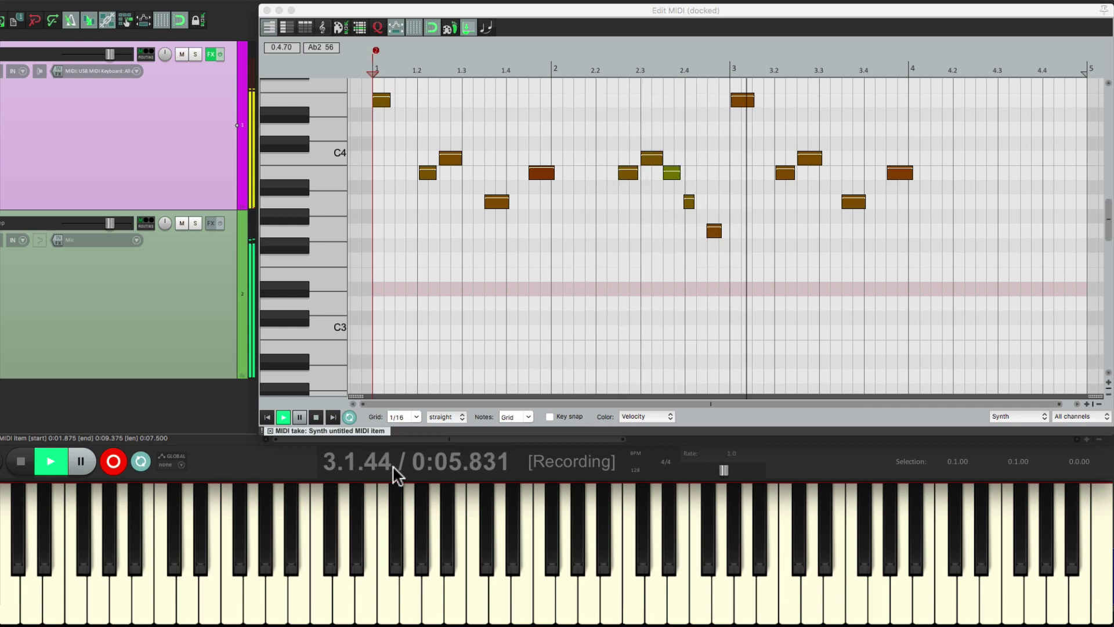
pyautogui.press('space')
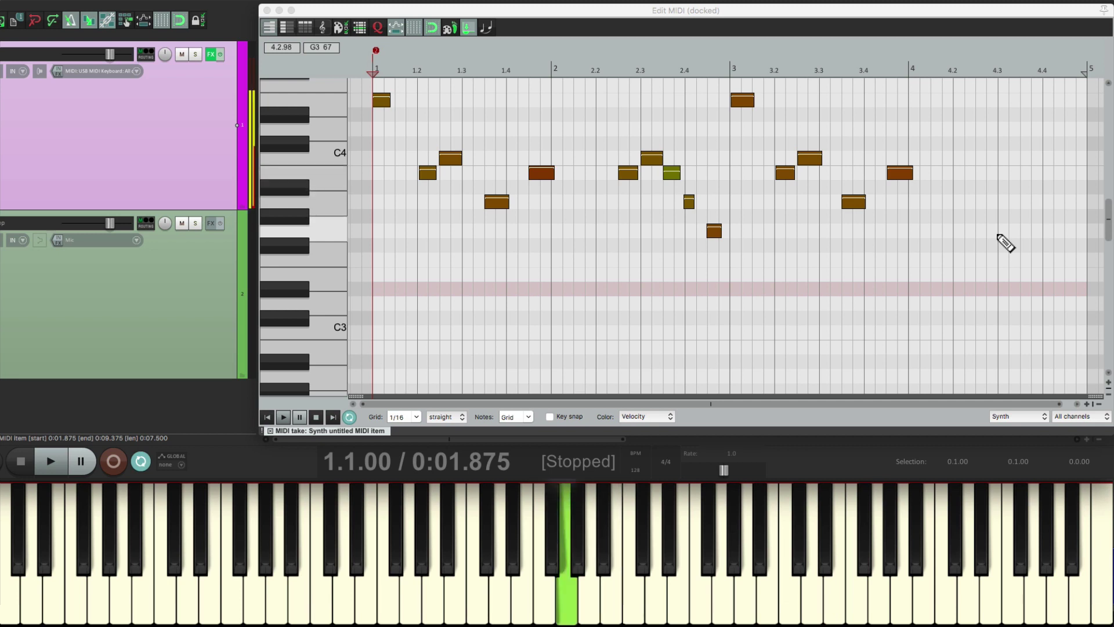
pyautogui.press('super+r')
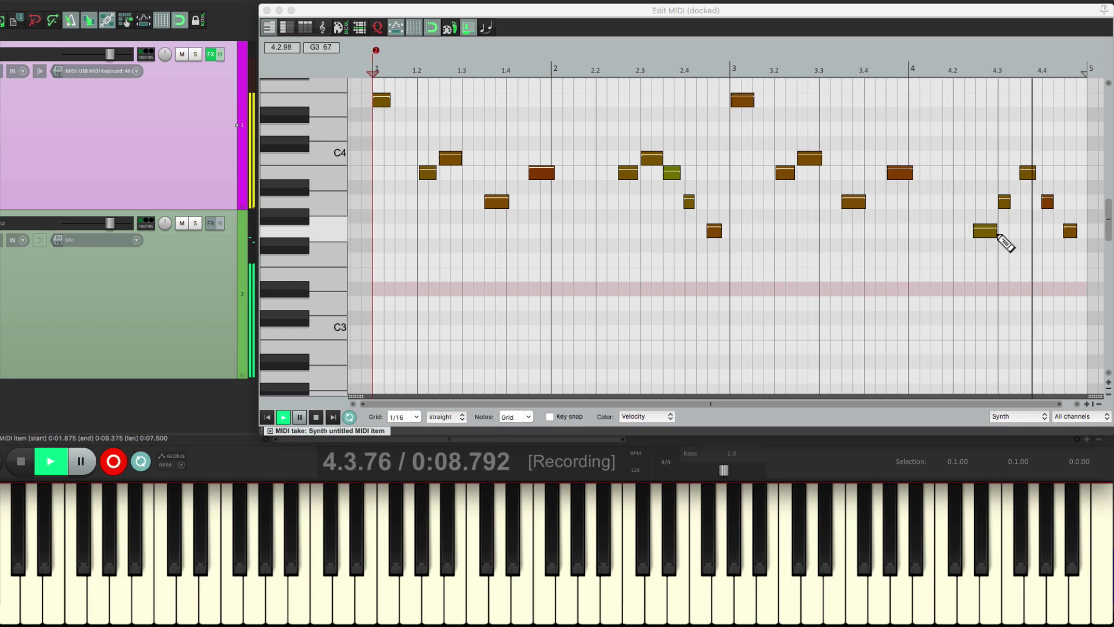
pyautogui.press('space')
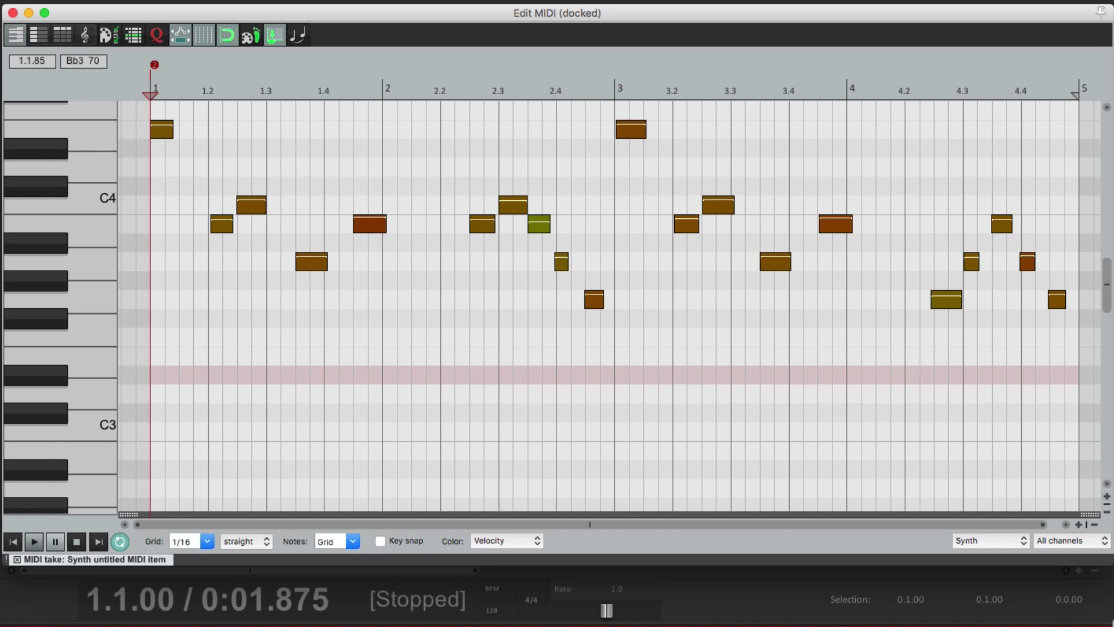
# Quantize all notes' position and note end to a 1/8 grid, then play the melody back.
pyautogui.click(156, 41)
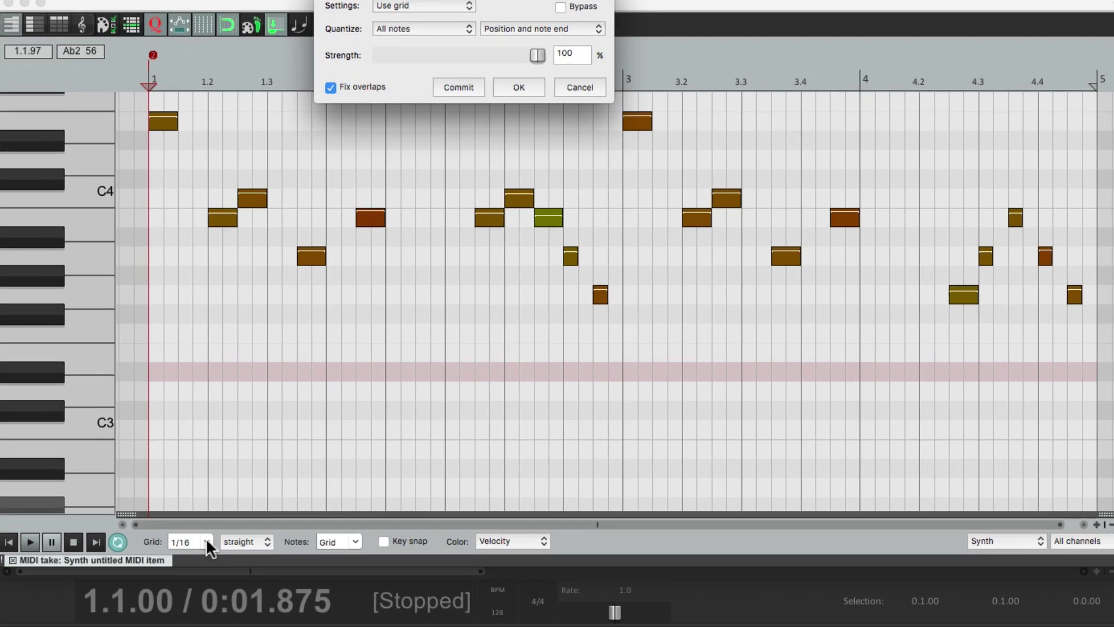
pyautogui.click(207, 560)
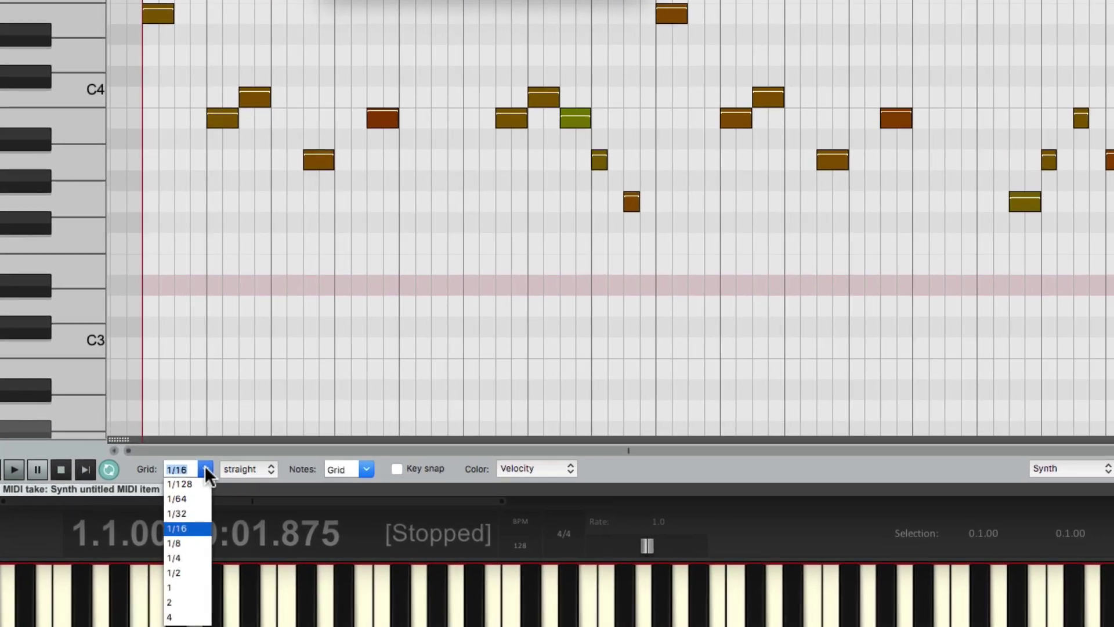
pyautogui.click(174, 542)
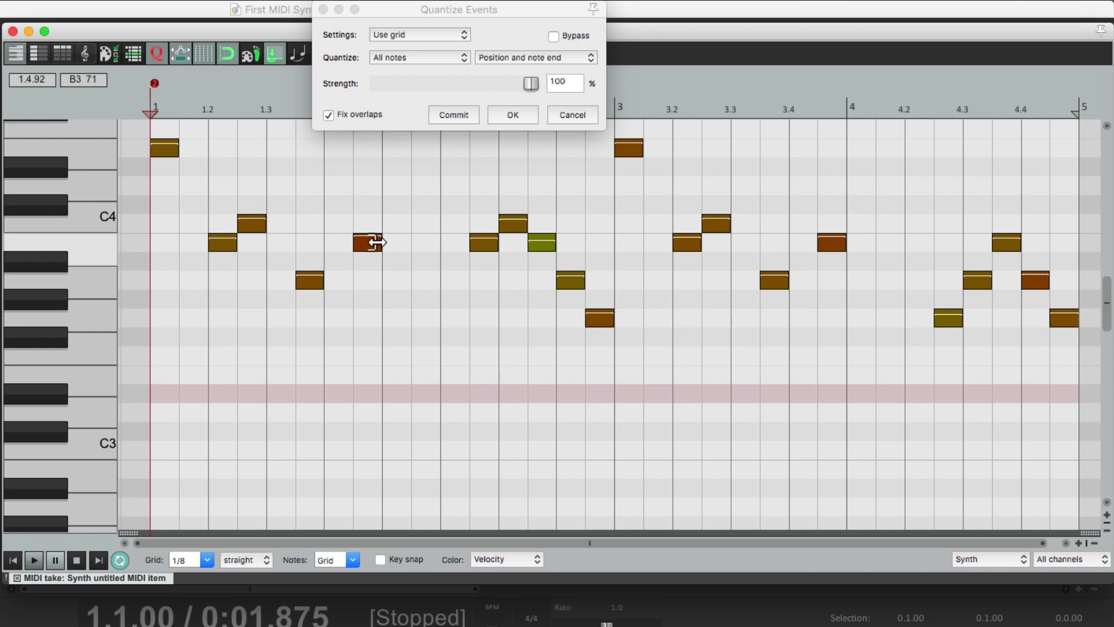
pyautogui.click(538, 58)
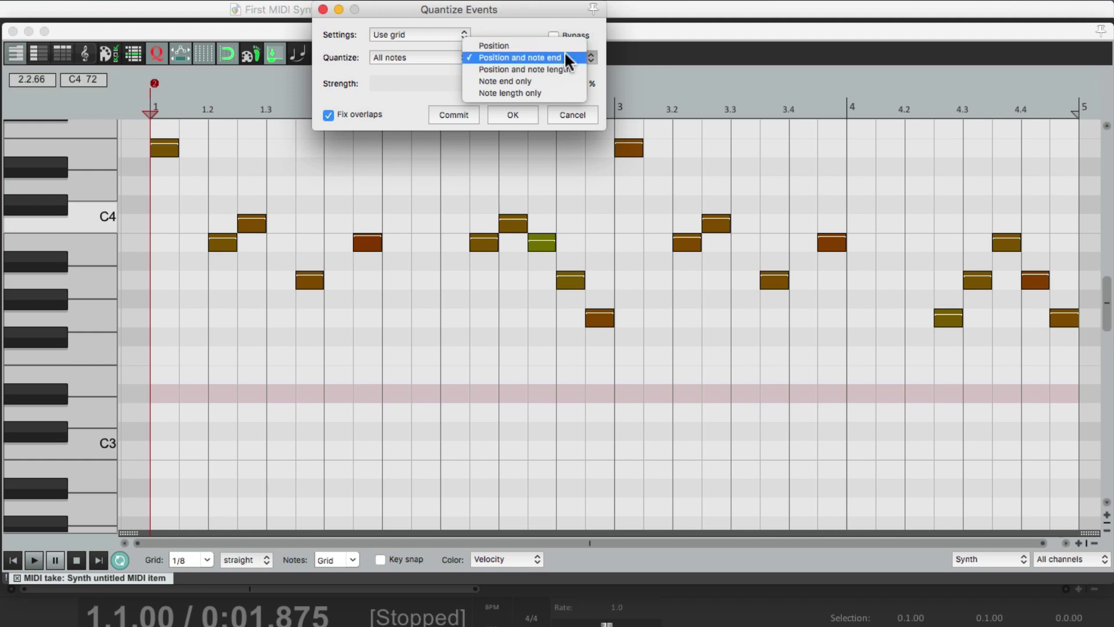
pyautogui.click(564, 56)
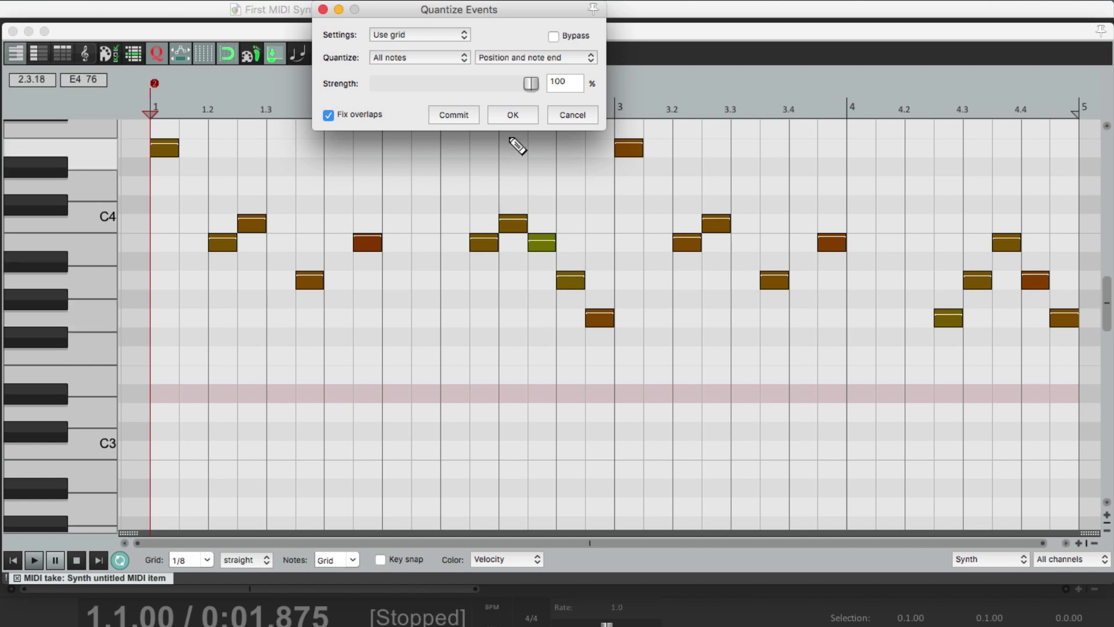
pyautogui.click(512, 115)
pyautogui.press('space')
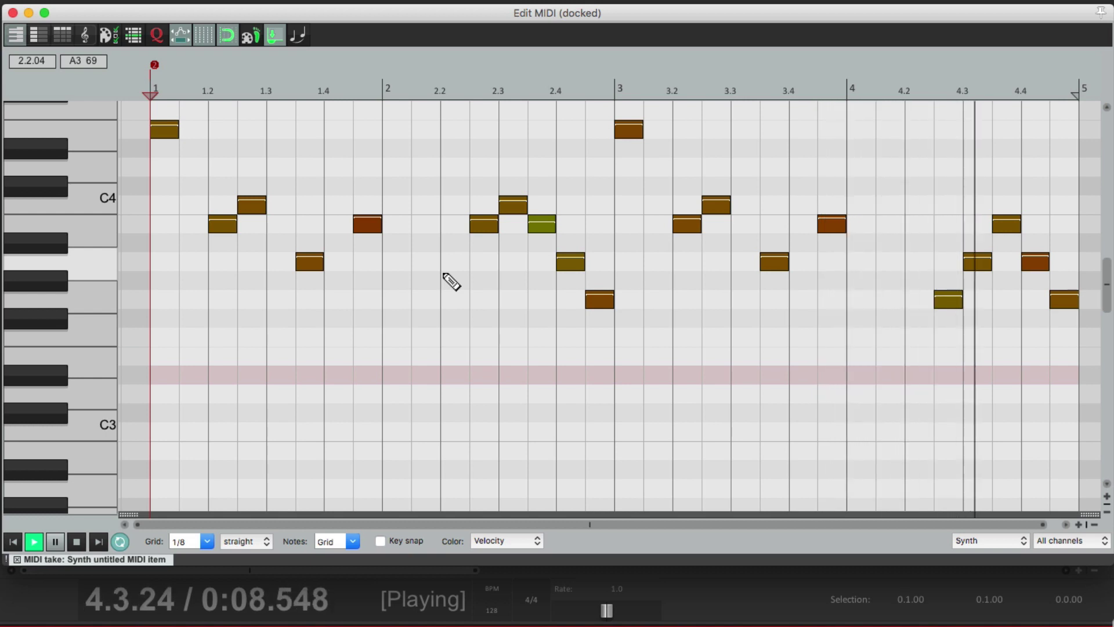
pyautogui.press('space')
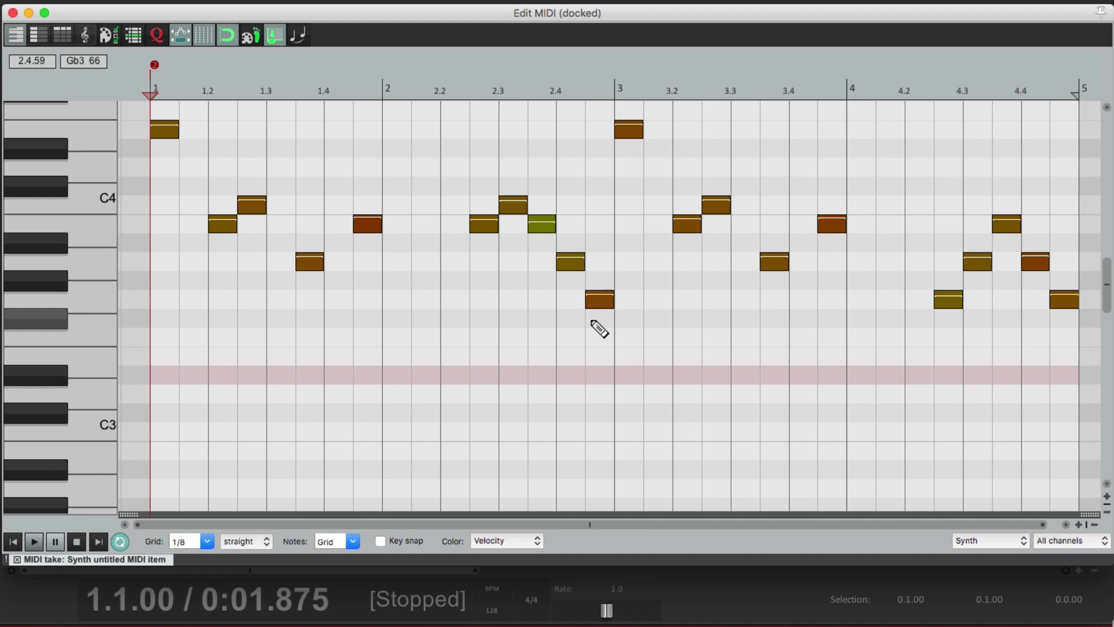
# Set the grid to 1/16 and halve the last three notes of bars 2 and 4.
pyautogui.scroll(5, 561, 347)
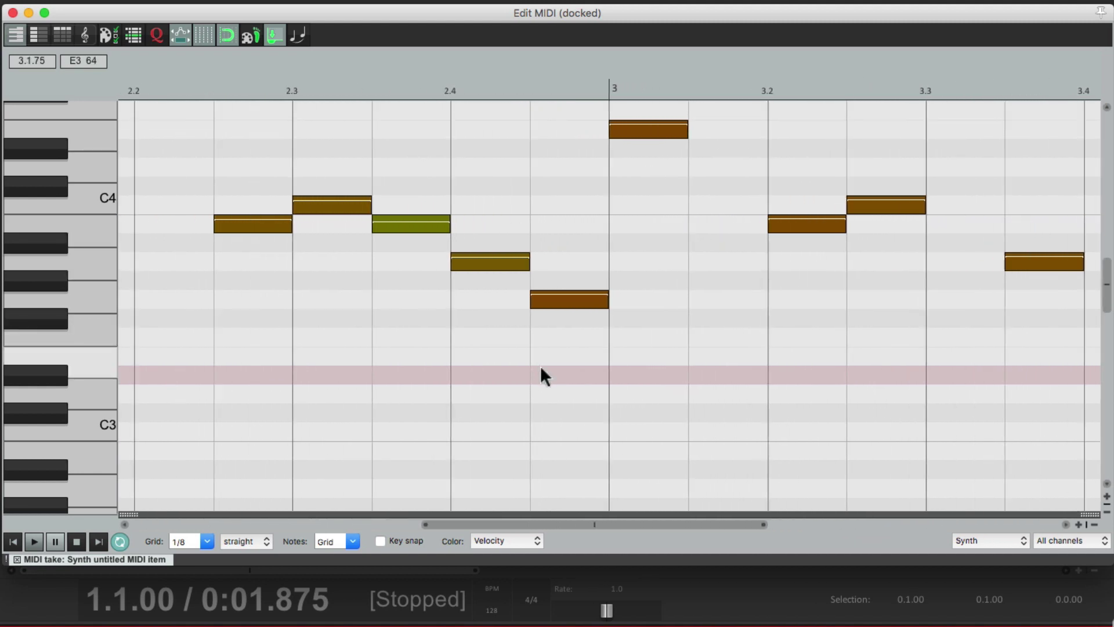
pyautogui.scroll(1, 532, 374)
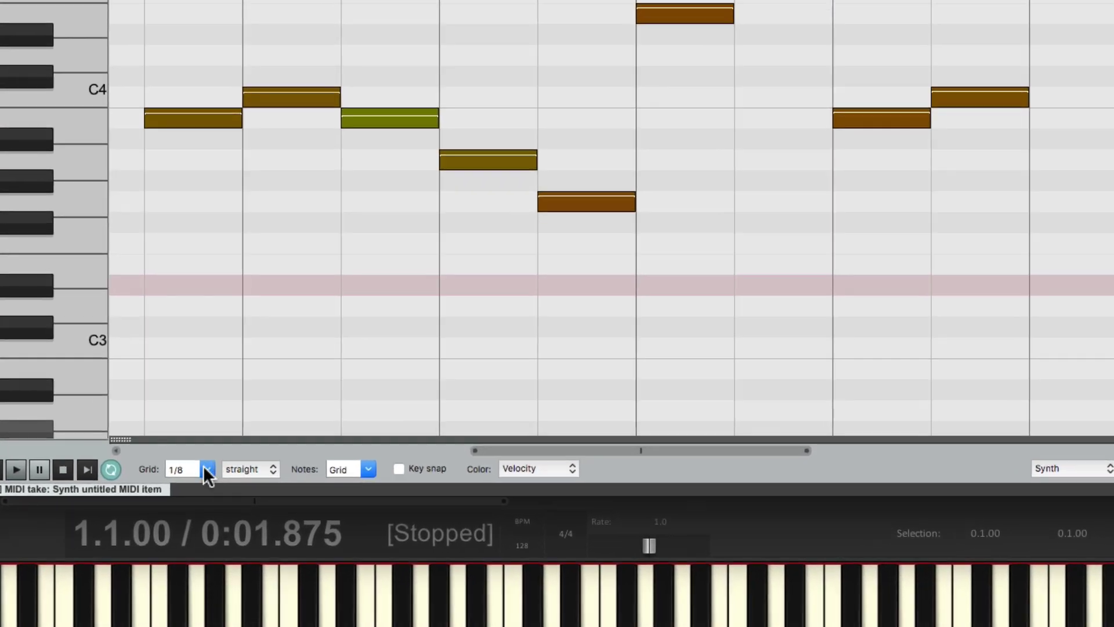
pyautogui.click(207, 542)
pyautogui.click(204, 526)
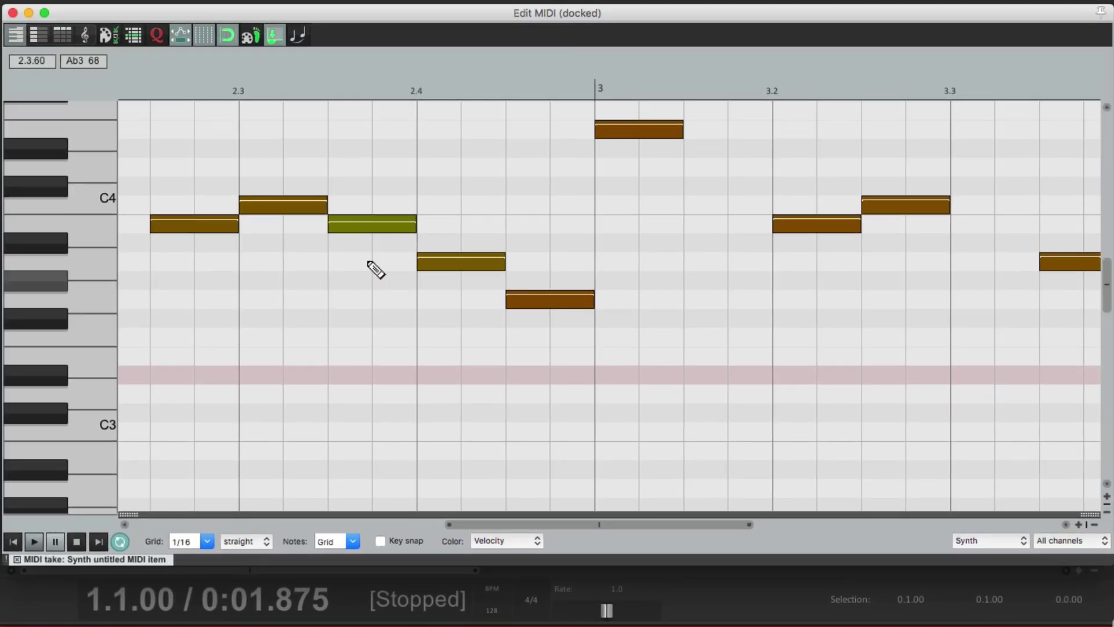
pyautogui.moveTo(372, 197); pyautogui.dragTo(551, 300)
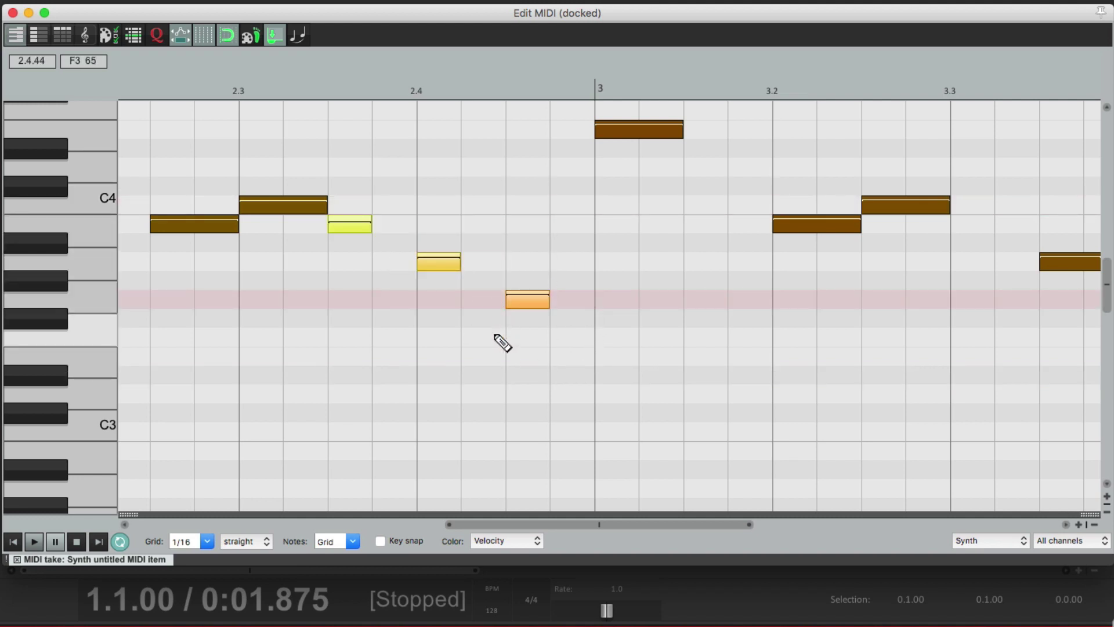
pyautogui.scroll(-4, 501, 343)
pyautogui.hscroll(10, 502, 342)
pyautogui.scroll(2, 501, 343)
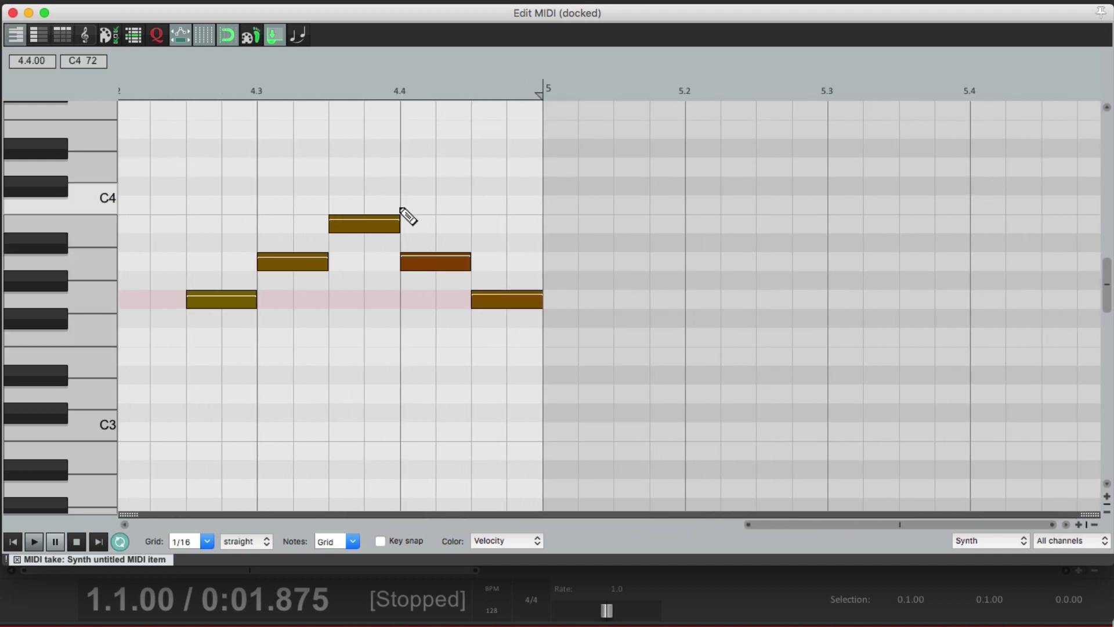
pyautogui.moveTo(374, 200); pyautogui.dragTo(518, 405)
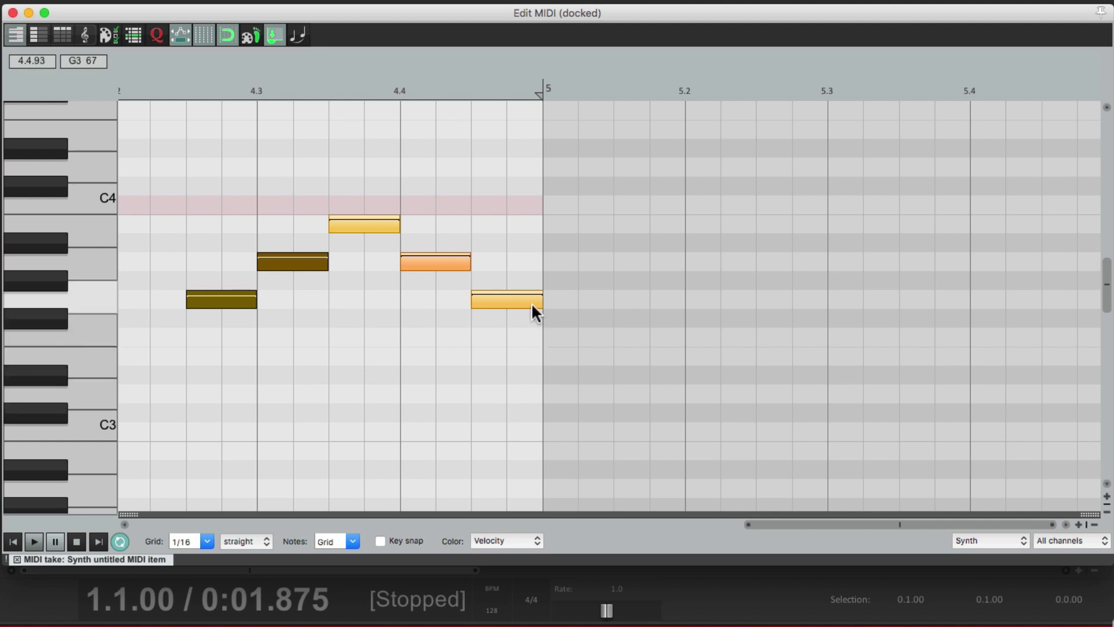
pyautogui.moveTo(534, 302); pyautogui.dragTo(506, 303)
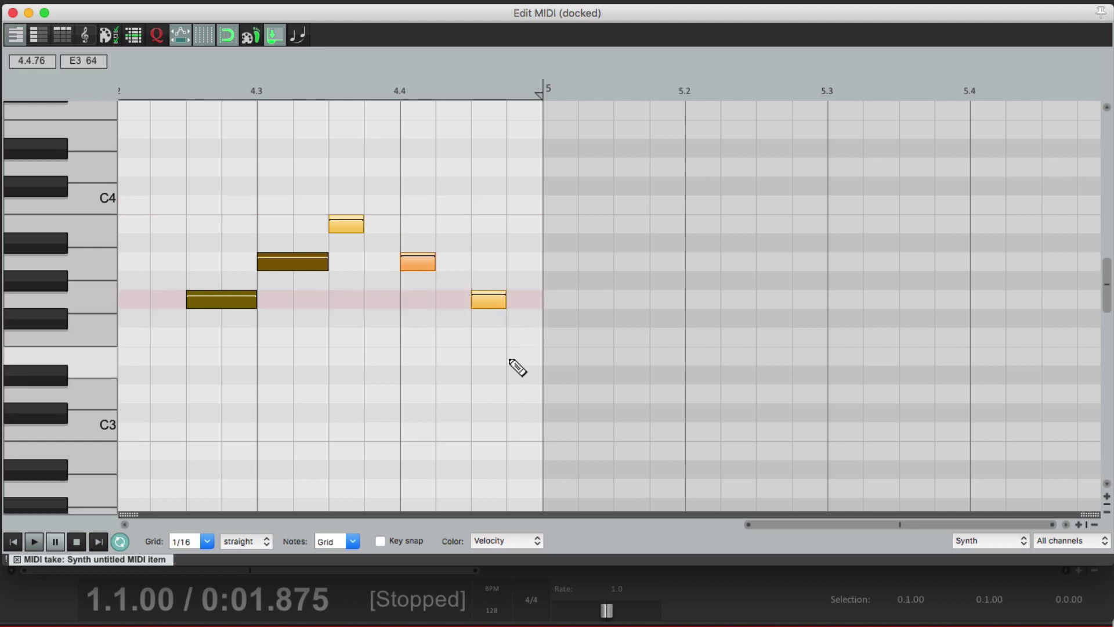
pyautogui.scroll(-5, 465, 375)
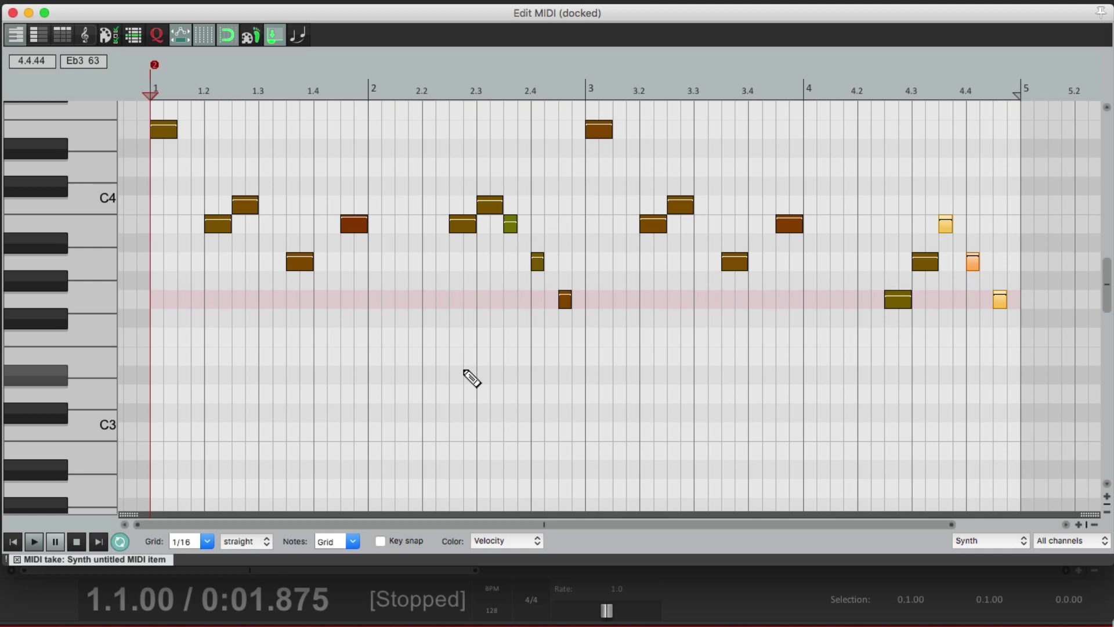
pyautogui.press('space')
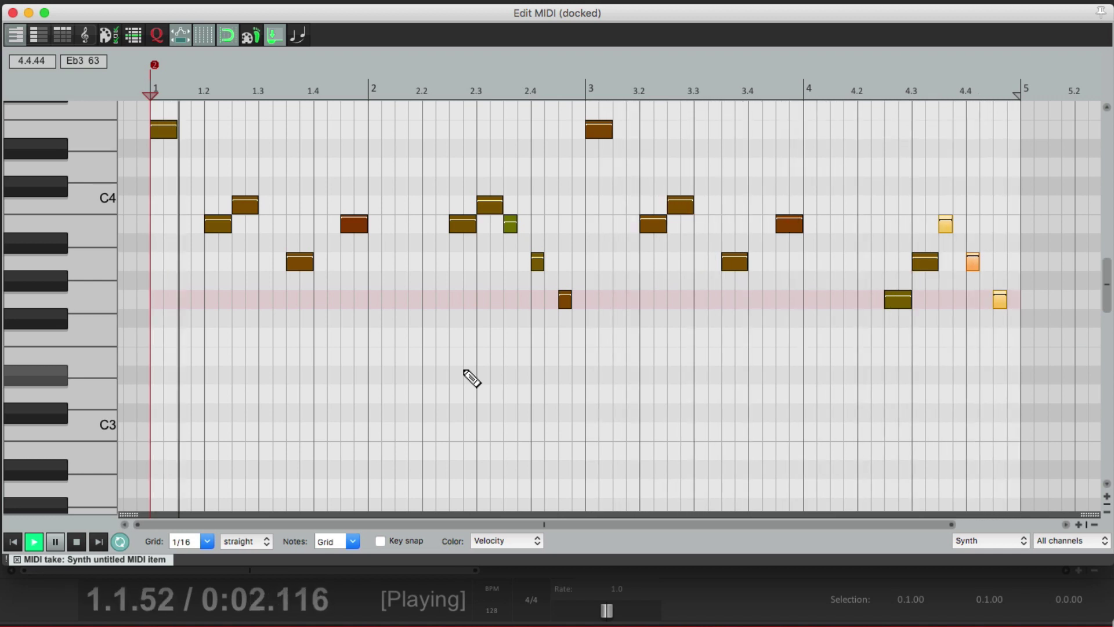
pyautogui.press('space')
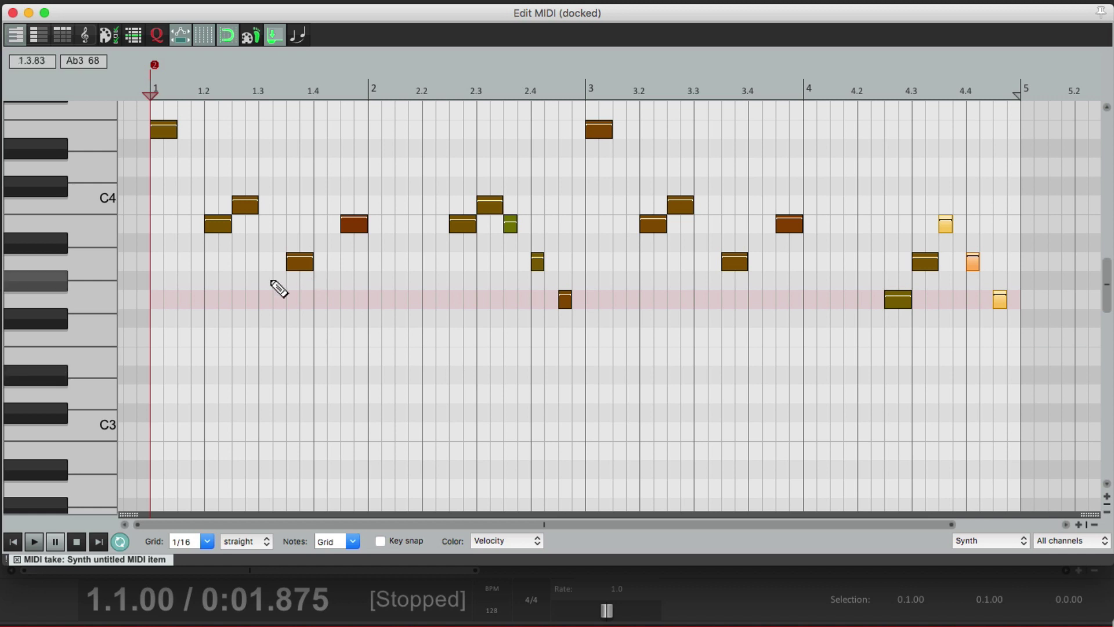
# Select all notes and proportionally resize them so they end on the grid line.
pyautogui.scroll(5, 235, 328)
pyautogui.scroll(4, 235, 327)
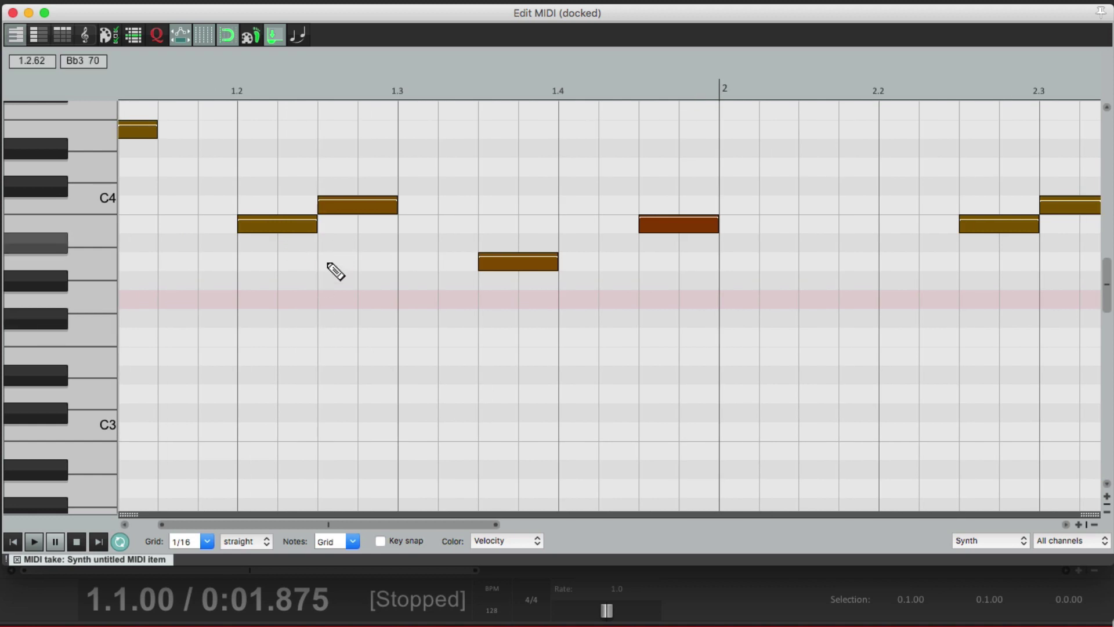
pyautogui.scroll(2, 331, 281)
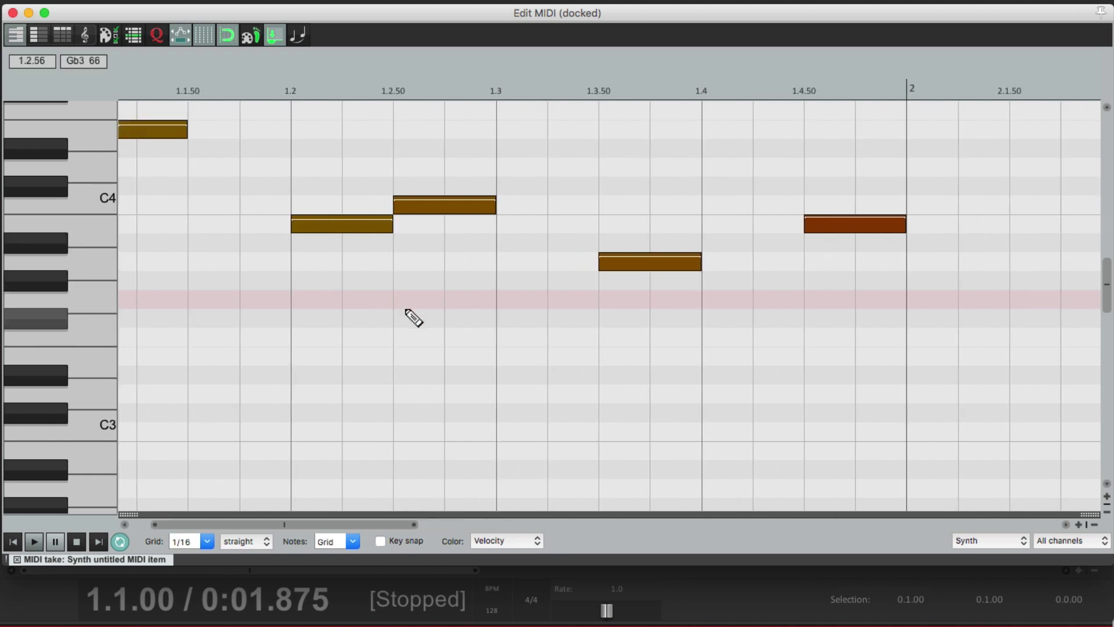
pyautogui.press('super+a')
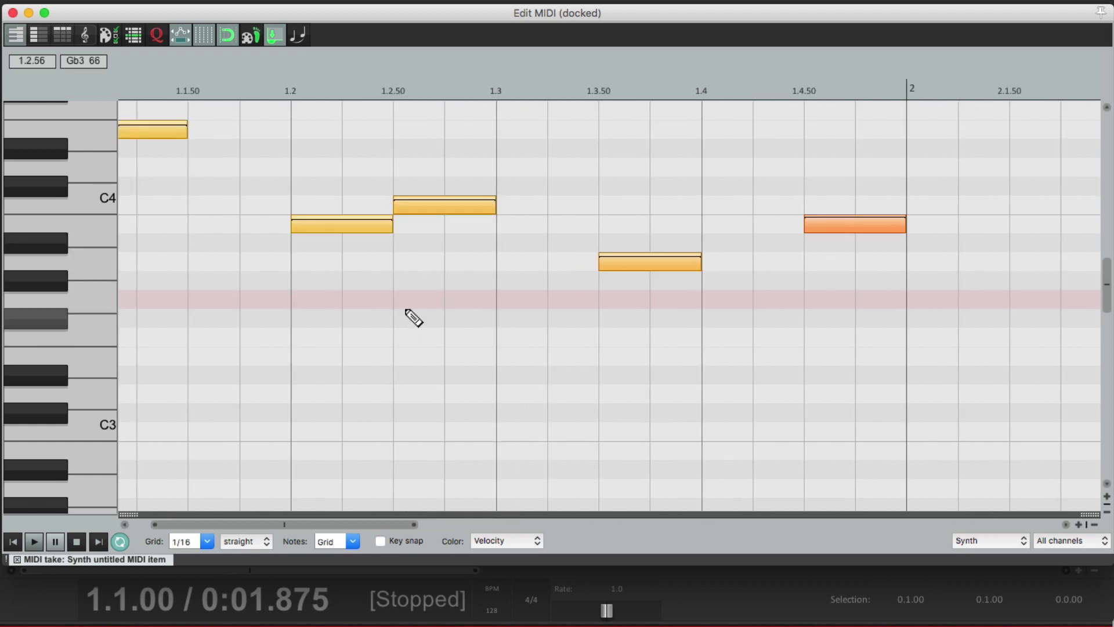
pyautogui.press('shift')
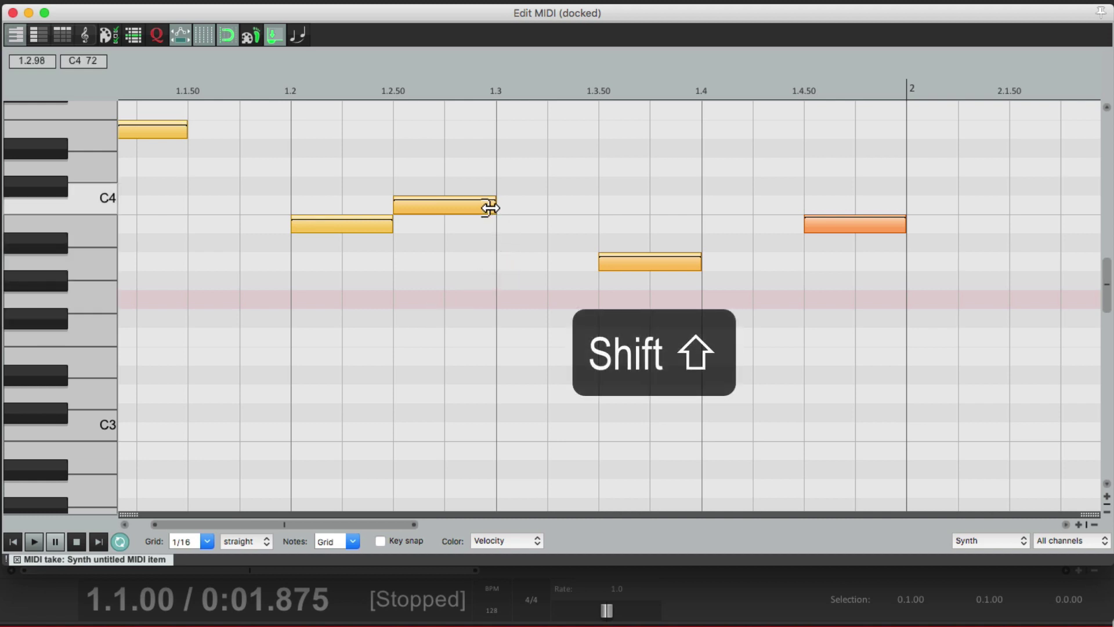
pyautogui.moveTo(490, 208)
pyautogui.mouseDown()
pyautogui.moveTo(423, 211)
pyautogui.moveTo(474, 213)
pyautogui.mouseUp()
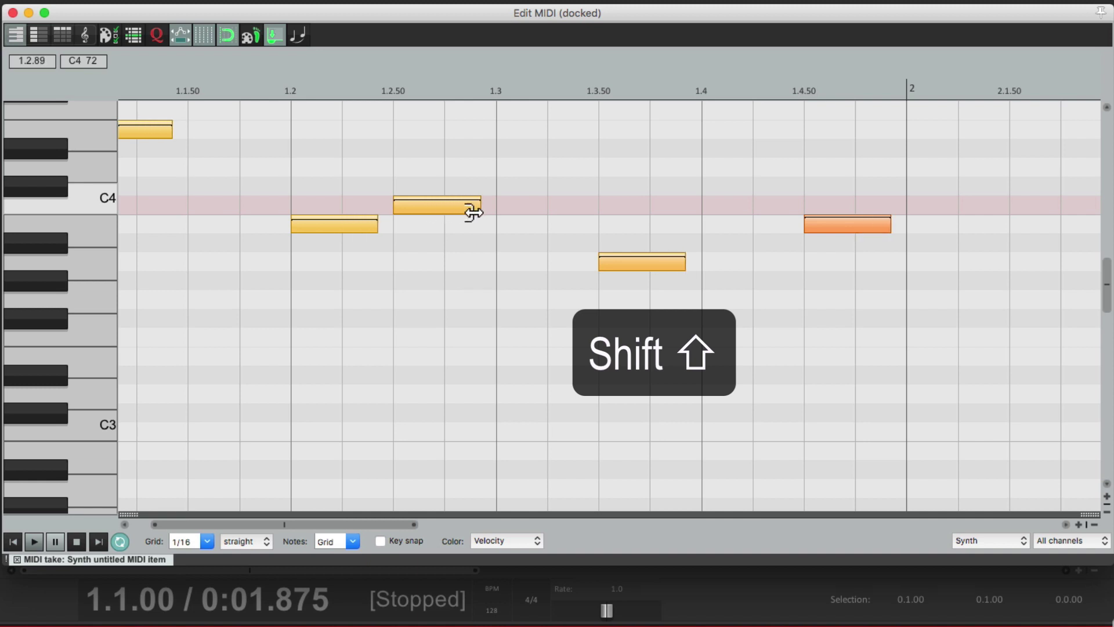
pyautogui.moveTo(473, 213)
pyautogui.mouseDown()
pyautogui.moveTo(494, 213)
pyautogui.moveTo(460, 214)
pyautogui.mouseUp()
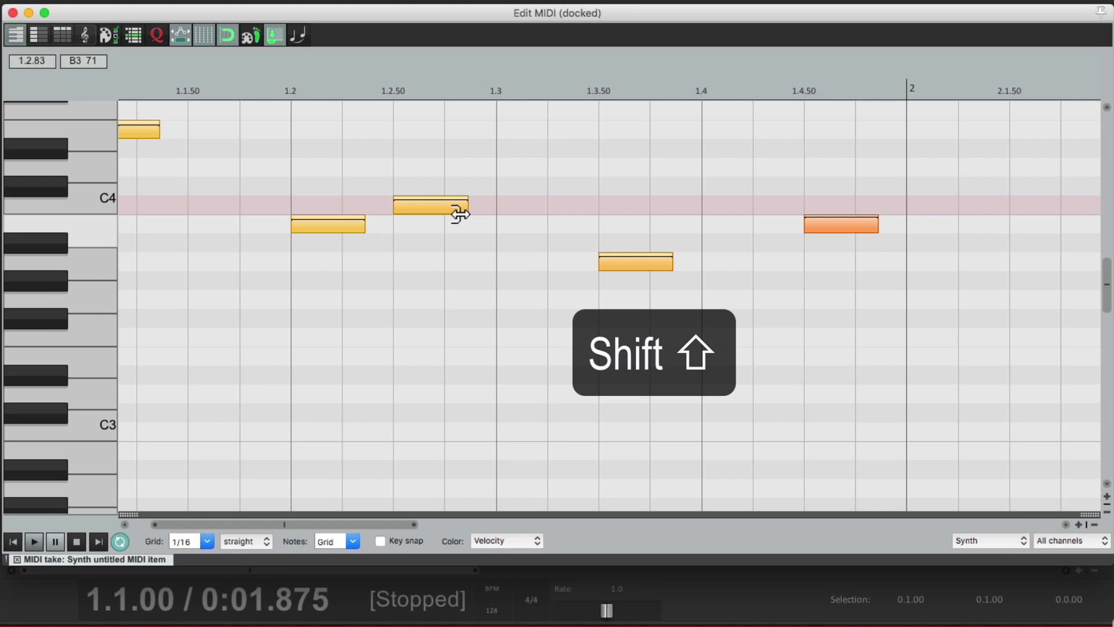
pyautogui.moveTo(460, 215); pyautogui.dragTo(472, 213)
# Shorten the melody notes slightly to leave gaps while auditioning playback.
pyautogui.press('space')
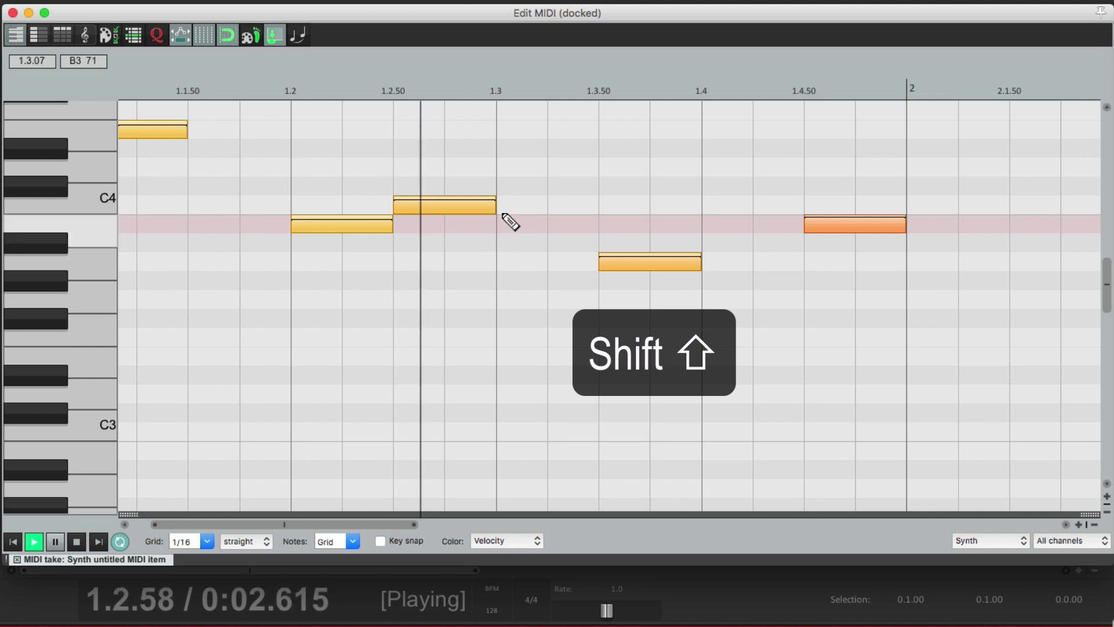
pyautogui.moveTo(493, 207); pyautogui.dragTo(467, 217)
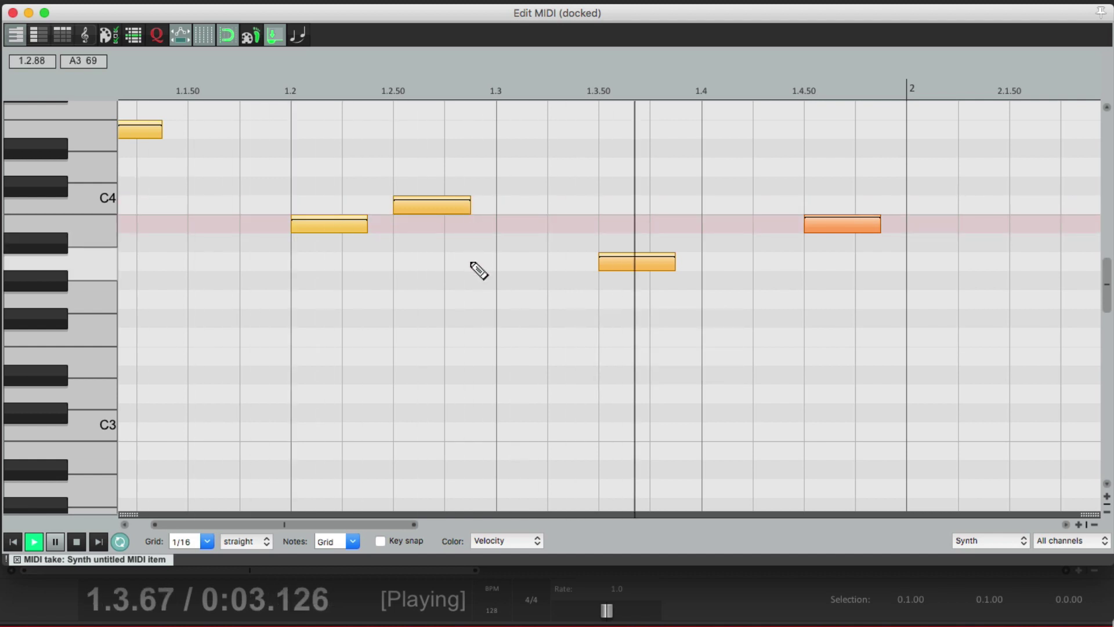
pyautogui.press('space')
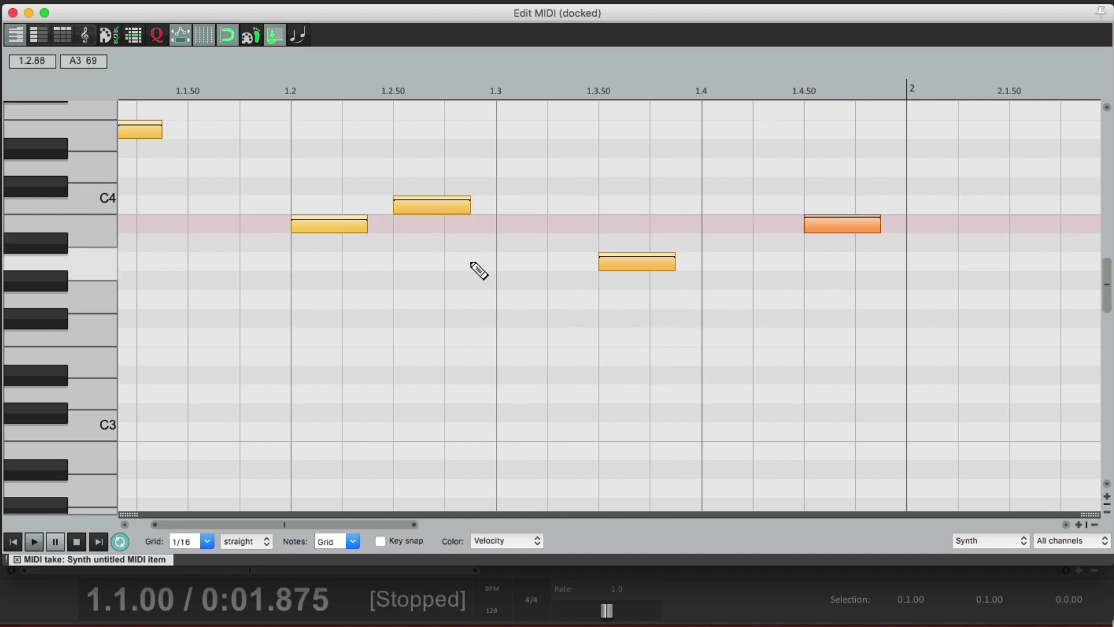
pyautogui.scroll(-6, 475, 269)
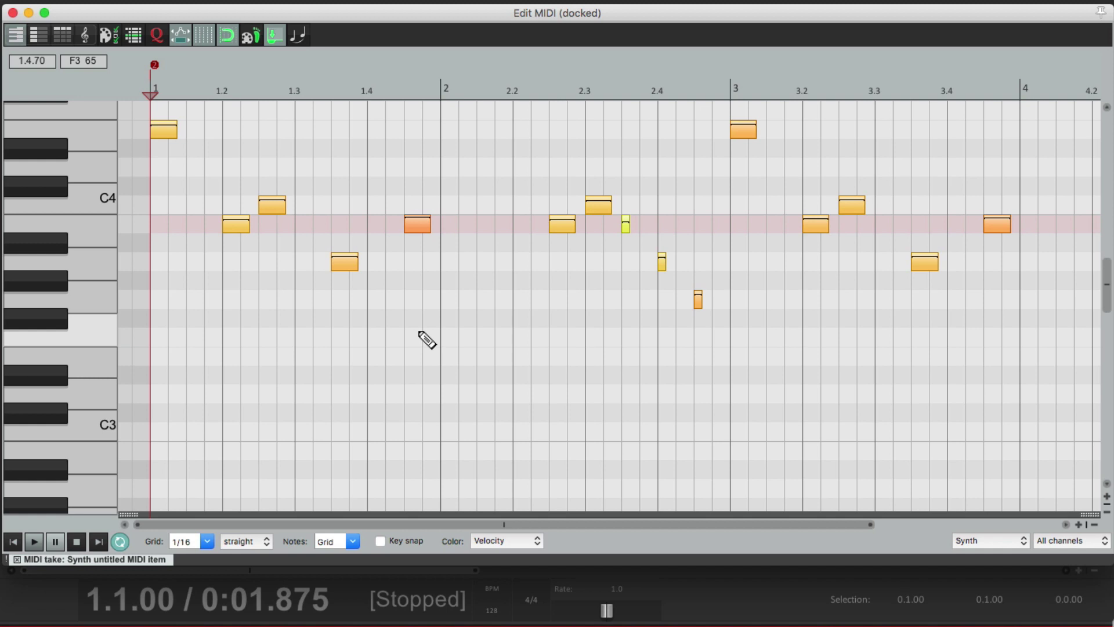
# Close the MIDI editor, nudge ReaEQ's low-pass cutoff to 7123.1 Hz, and open its parameter modulation.
pyautogui.click(13, 13)
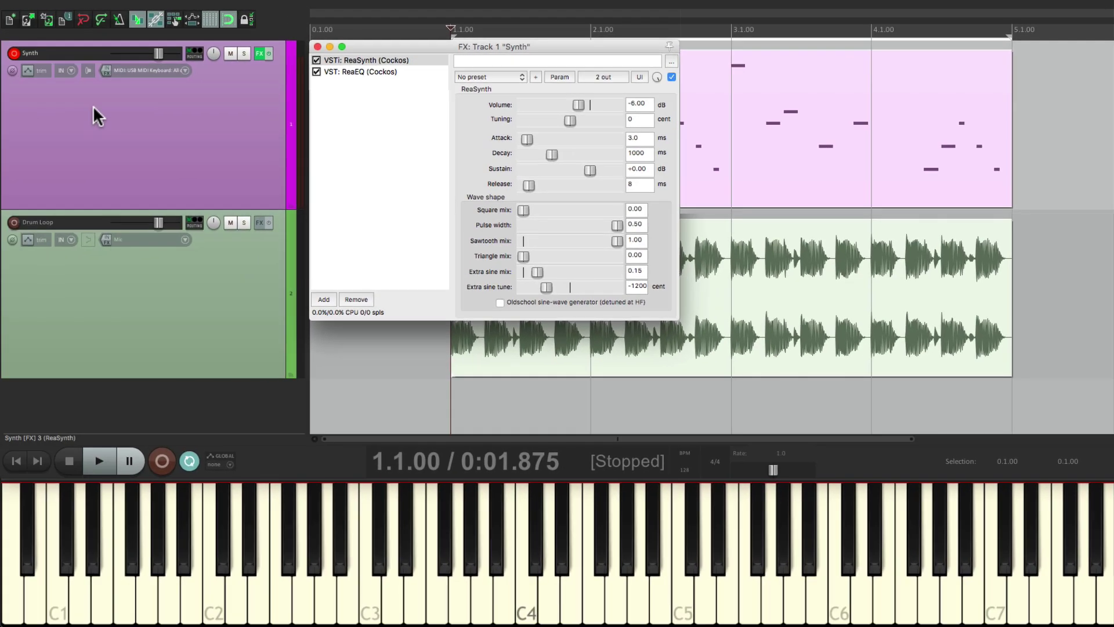
pyautogui.click(410, 71)
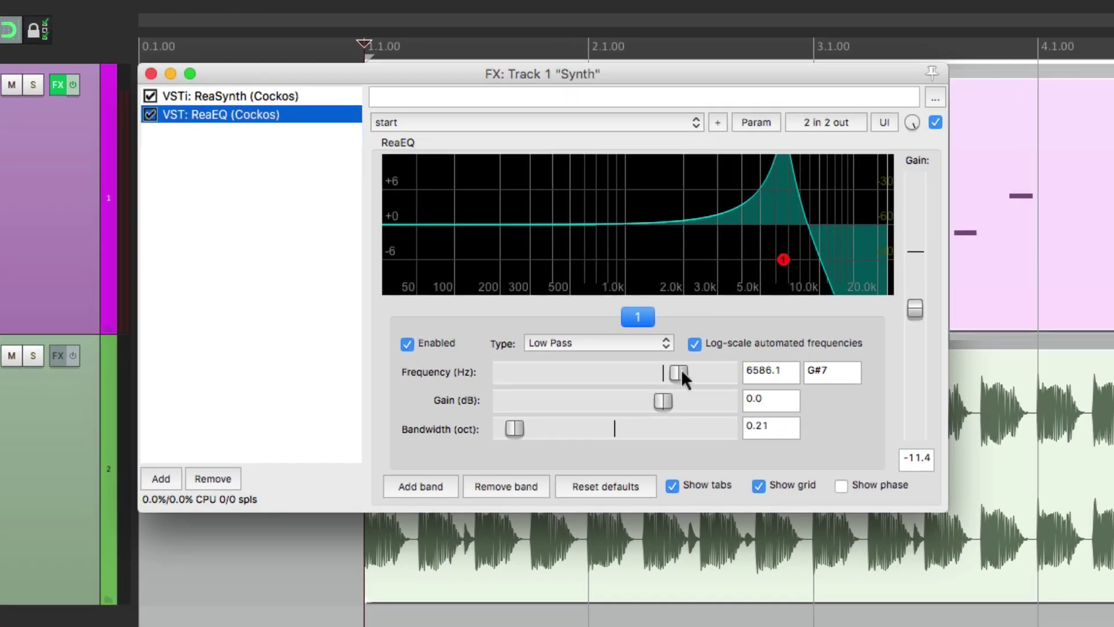
pyautogui.moveTo(682, 369)
pyautogui.mouseDown()
pyautogui.moveTo(646, 374)
pyautogui.moveTo(703, 368)
pyautogui.moveTo(640, 372)
pyautogui.moveTo(684, 370)
pyautogui.mouseUp()
pyautogui.press('space')
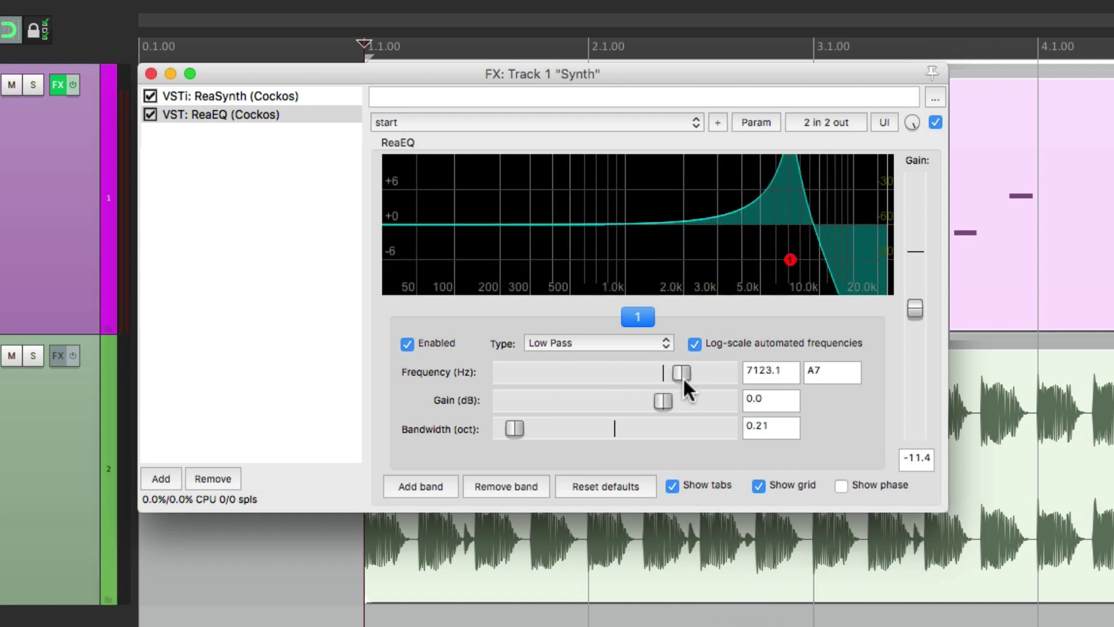
pyautogui.click(757, 122)
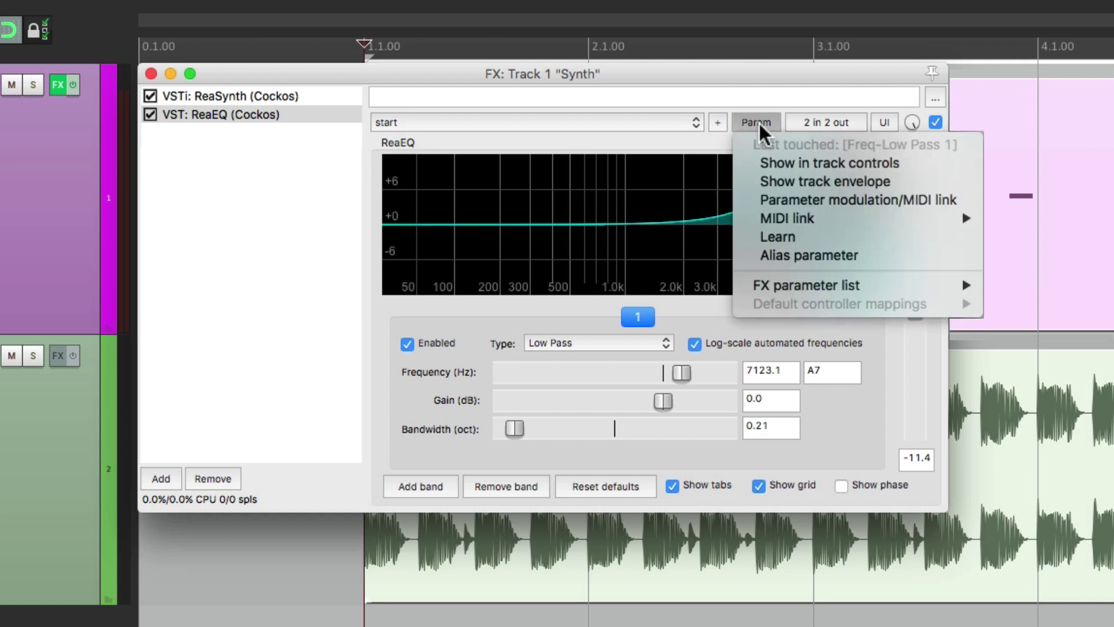
pyautogui.click(749, 200)
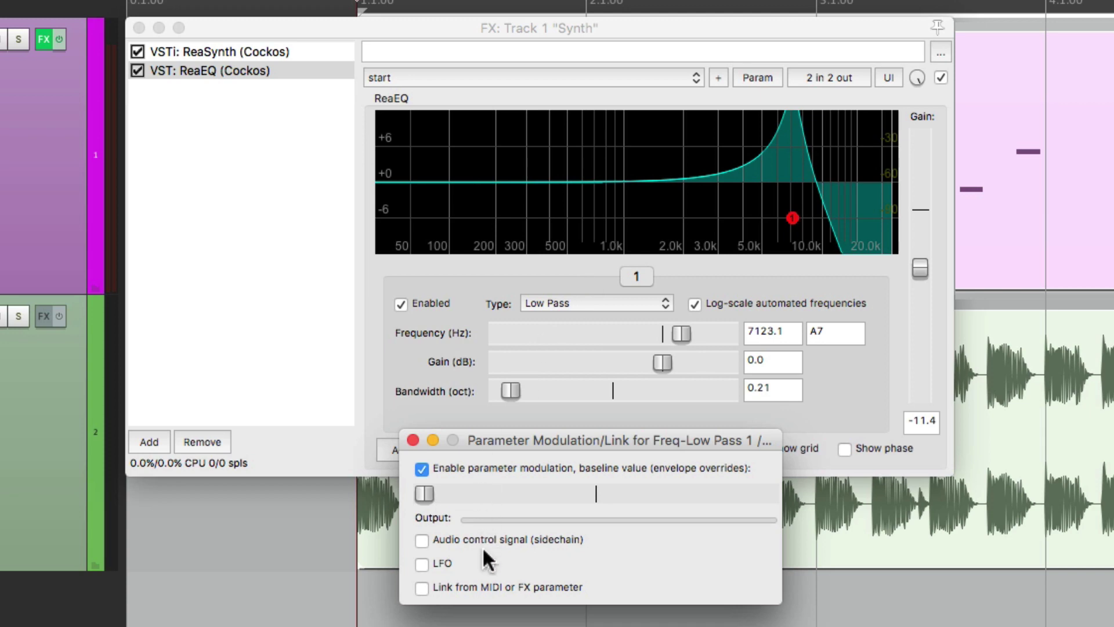
# Enable the audio control signal for the cutoff using track channels 1+2.
pyautogui.click(422, 540)
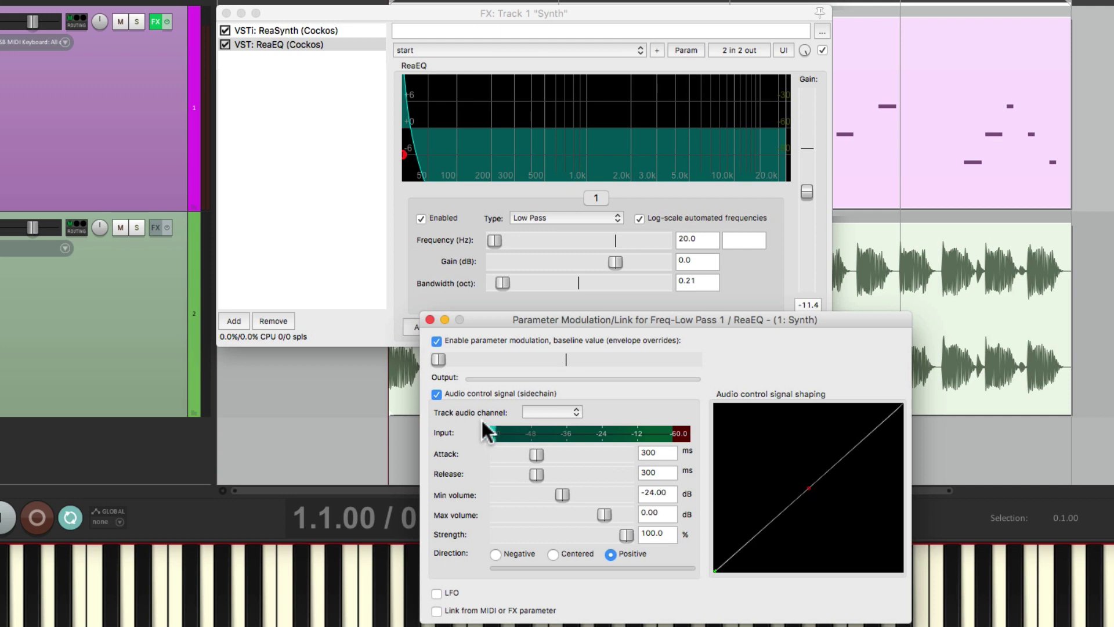
pyautogui.click(562, 413)
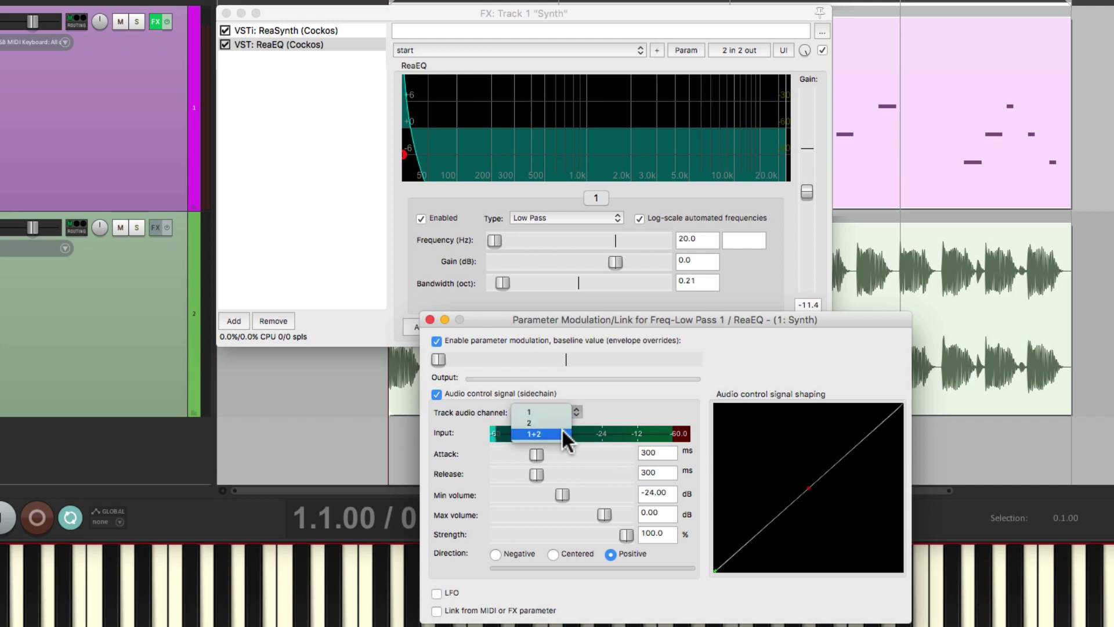
pyautogui.click(562, 430)
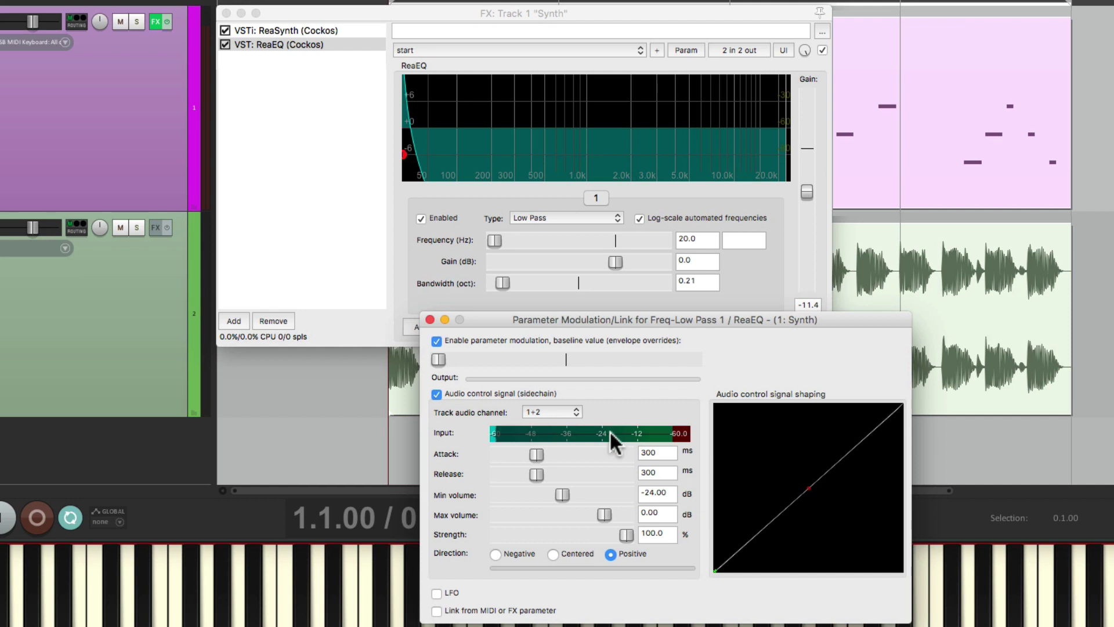
pyautogui.press('space')
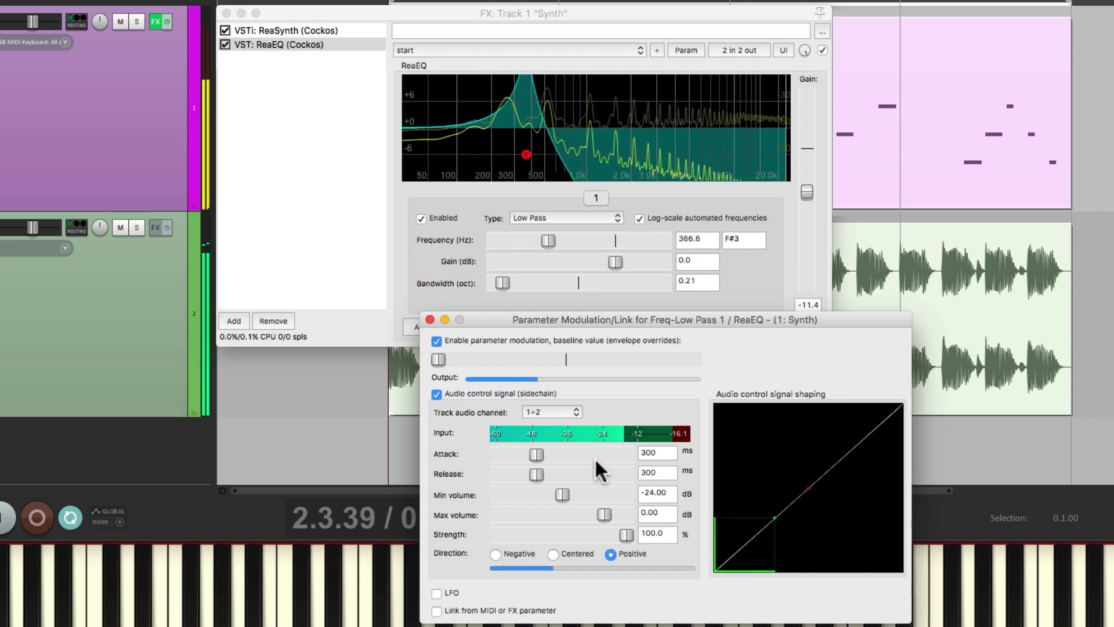
pyautogui.press('space')
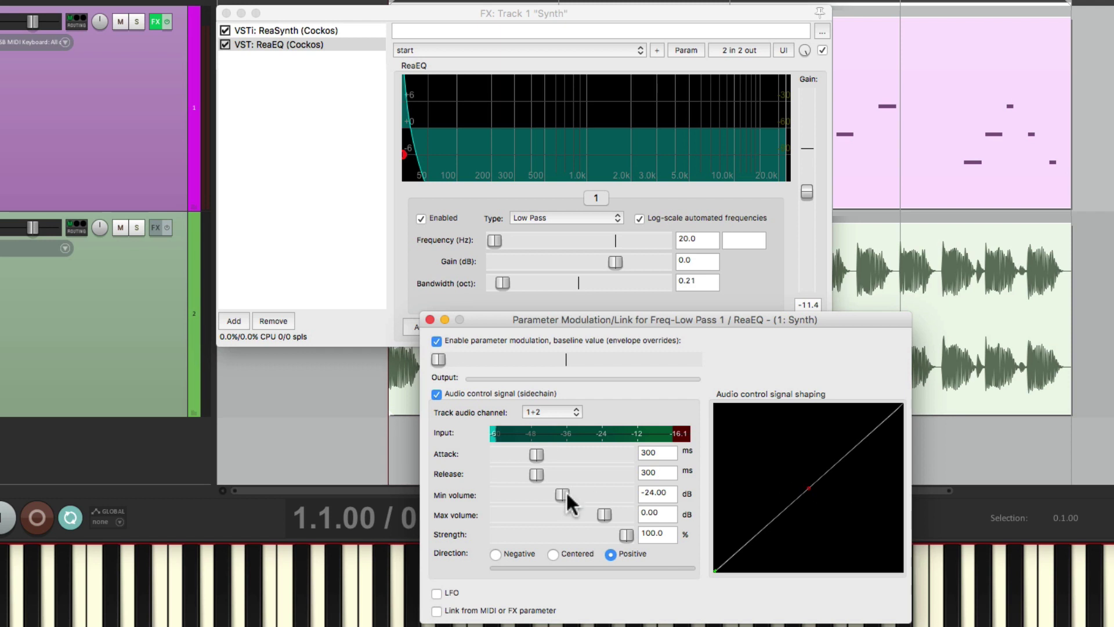
# Set the control signal's min volume to -40.20 dB and max to -17.45 dB.
pyautogui.press('space')
pyautogui.moveTo(562, 489); pyautogui.dragTo(533, 498)
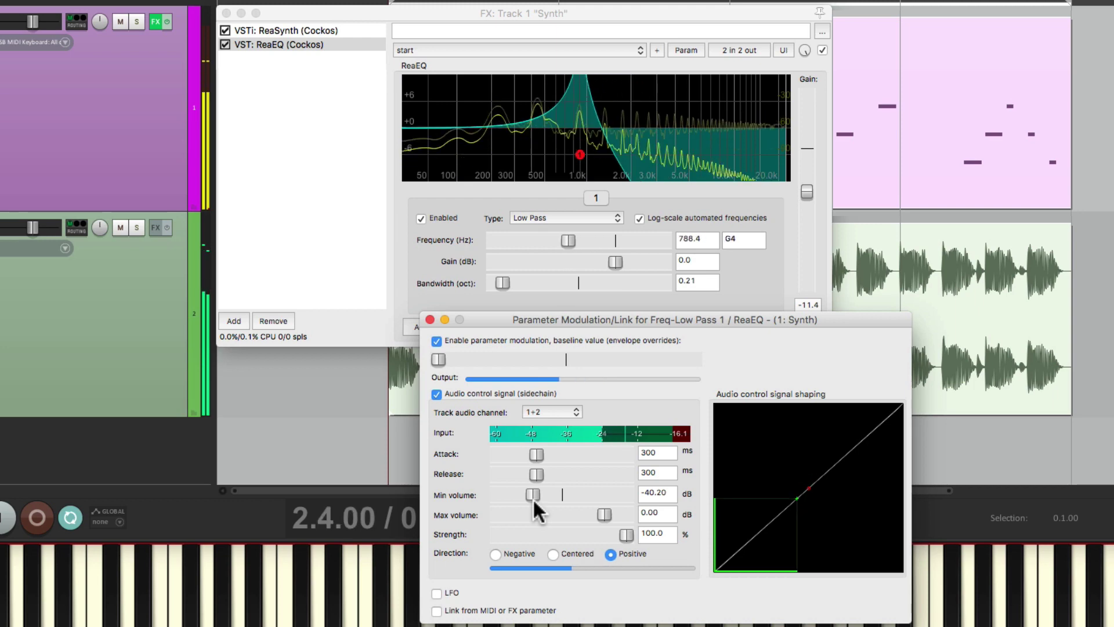
pyautogui.moveTo(603, 514); pyautogui.dragTo(569, 517)
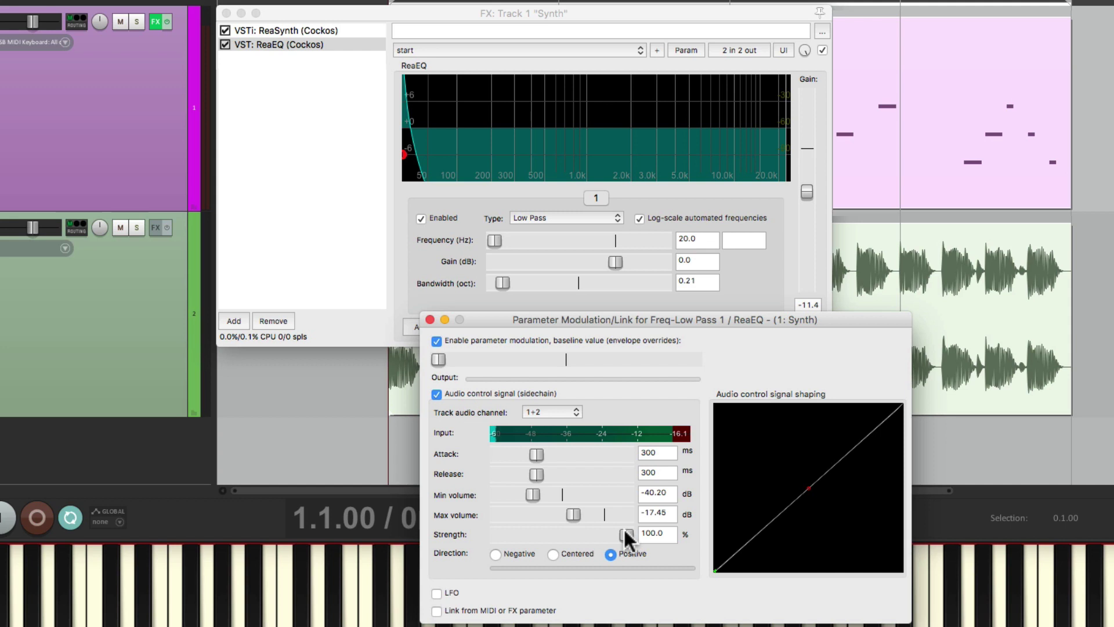
# Tune the ReaEQ cutoff's audio-driven modulation strength to 74.3% while auditioning playback.
pyautogui.moveTo(624, 533); pyautogui.dragTo(592, 531)
pyautogui.press('space')
pyautogui.press('space')
pyautogui.press('space')
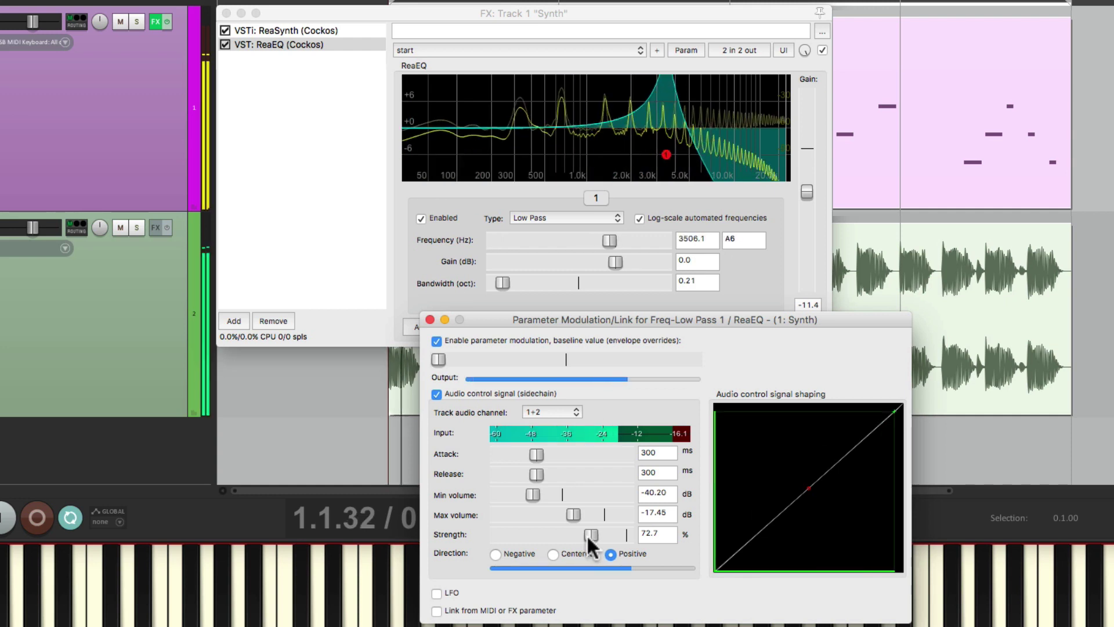
pyautogui.moveTo(587, 534)
pyautogui.mouseDown()
pyautogui.moveTo(557, 539)
pyautogui.moveTo(568, 537)
pyautogui.mouseUp()
pyautogui.press('space')
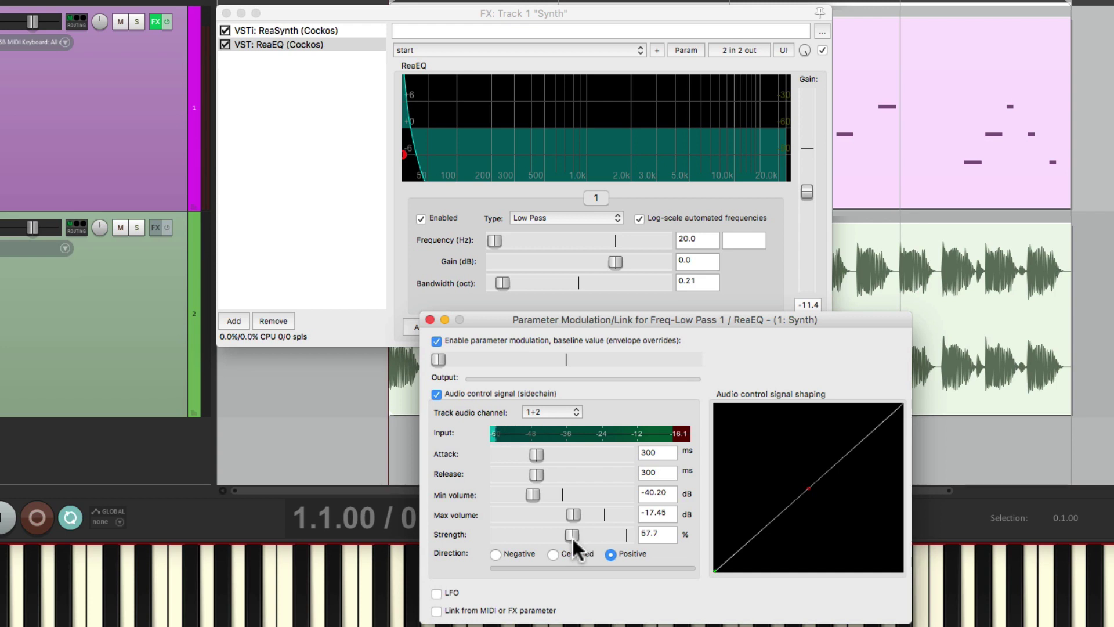
pyautogui.press('space')
pyautogui.moveTo(572, 535)
pyautogui.mouseDown()
pyautogui.moveTo(605, 534)
pyautogui.moveTo(582, 537)
pyautogui.moveTo(593, 535)
pyautogui.mouseUp()
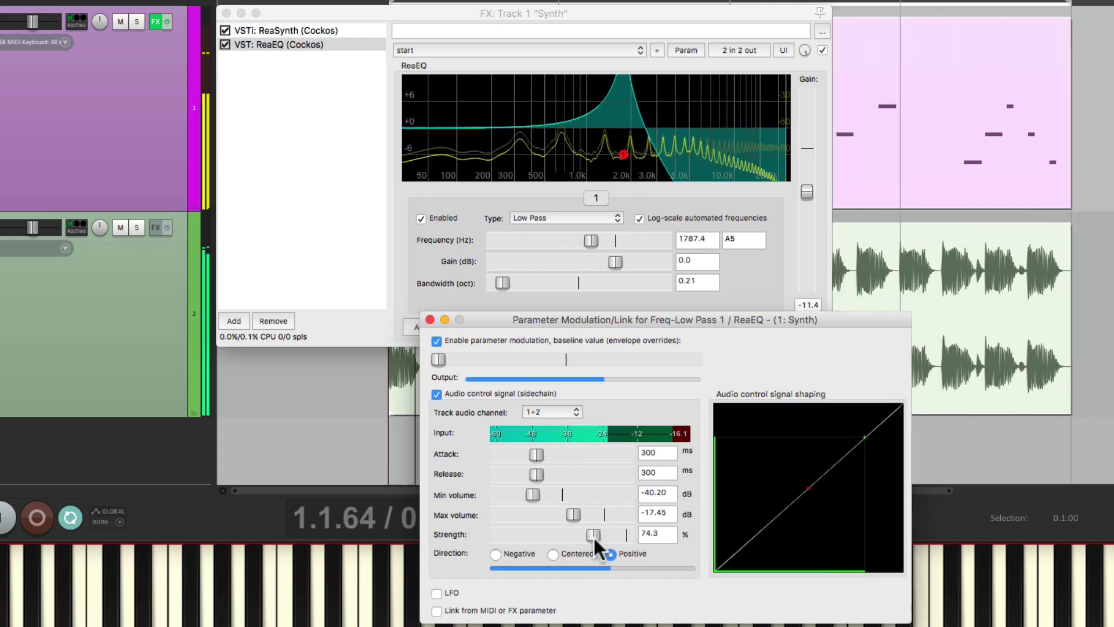
pyautogui.press('space')
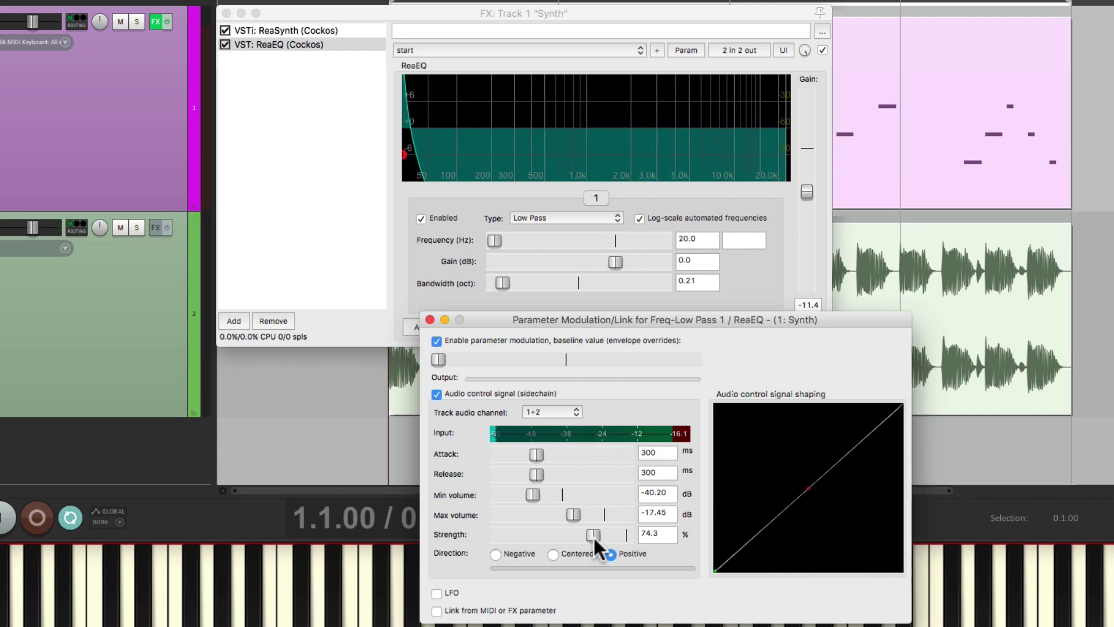
# Add Cockos ReaDelay to the Synth track's FX chain.
pyautogui.doubleClick(305, 152)
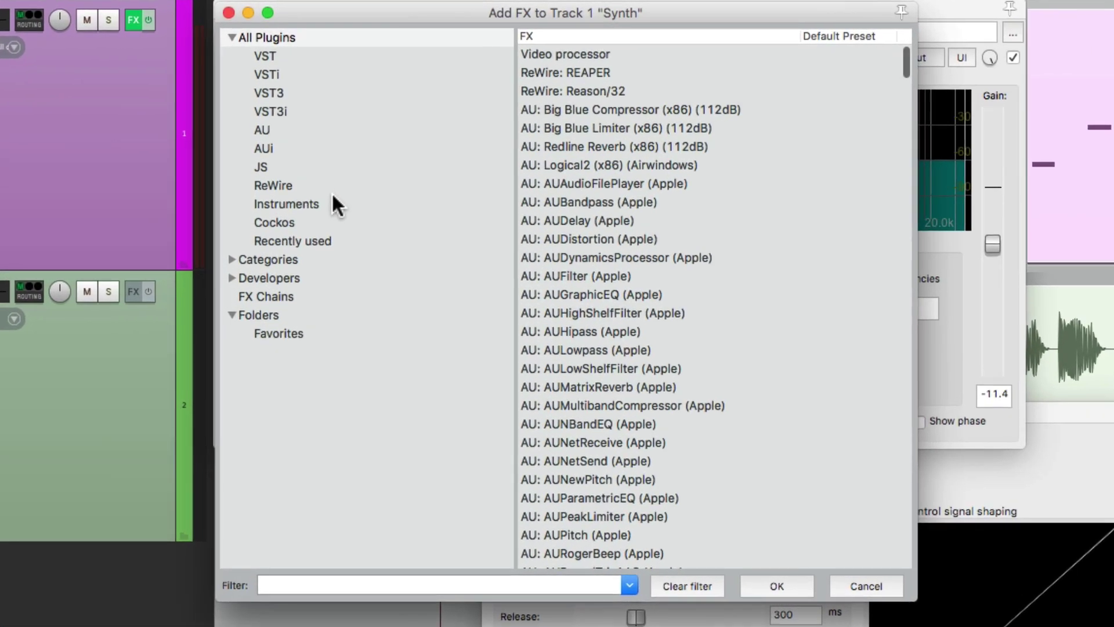
pyautogui.click(339, 226)
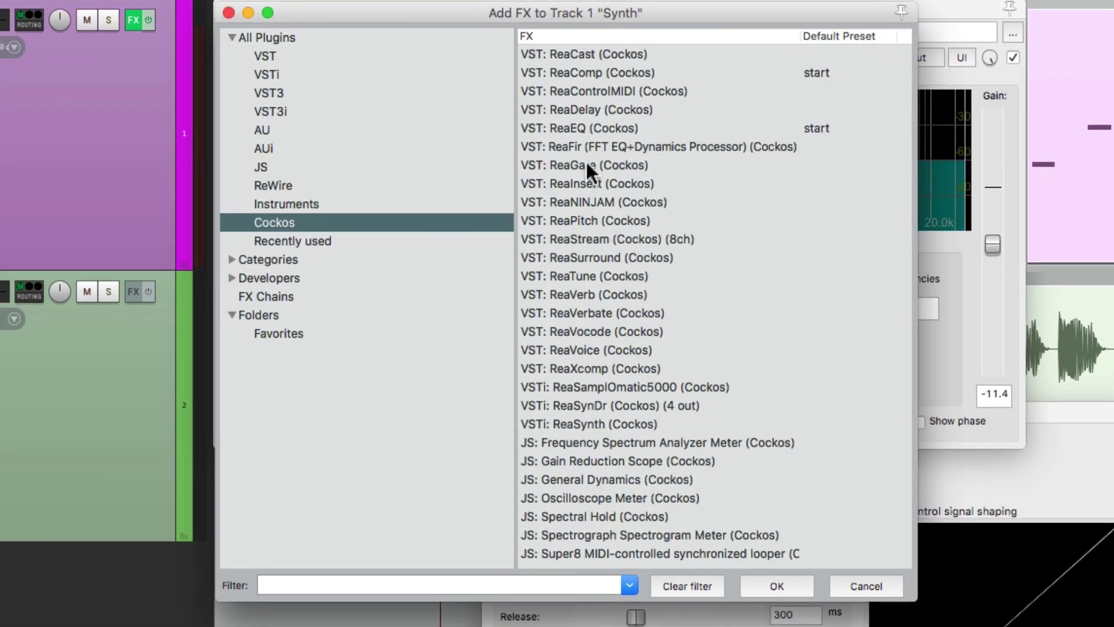
pyautogui.click(588, 112)
pyautogui.doubleClick(586, 109)
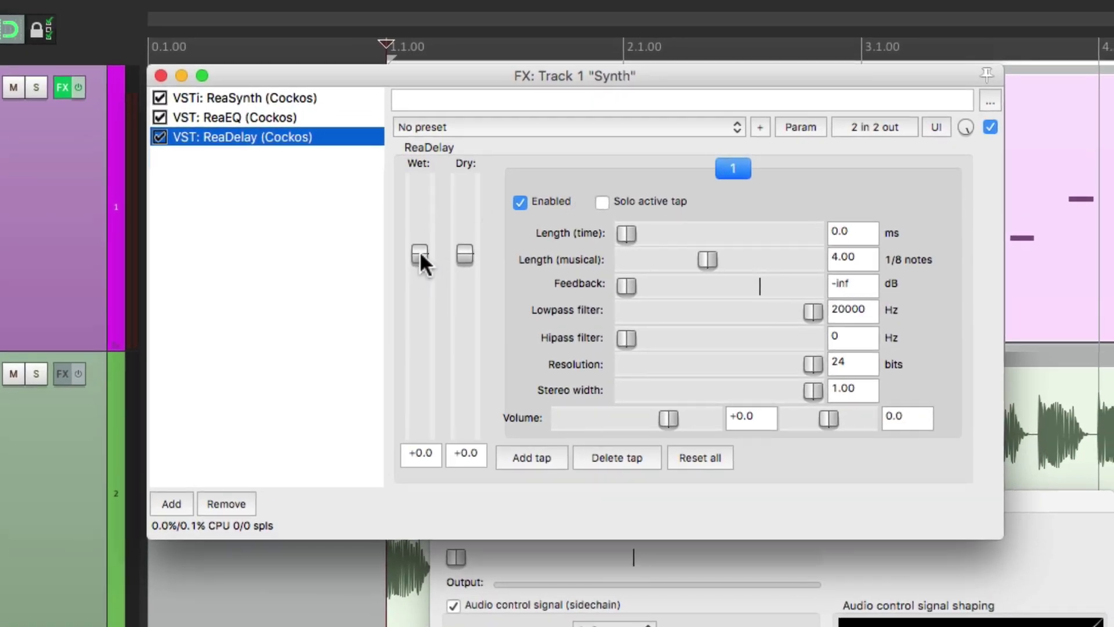
# Set ReaDelay wet to -11.3 dB and the first tap to 1 eighth note, panned to one side.
pyautogui.moveTo(420, 257); pyautogui.dragTo(420, 257)
pyautogui.moveTo(420, 300); pyautogui.dragTo(422, 304)
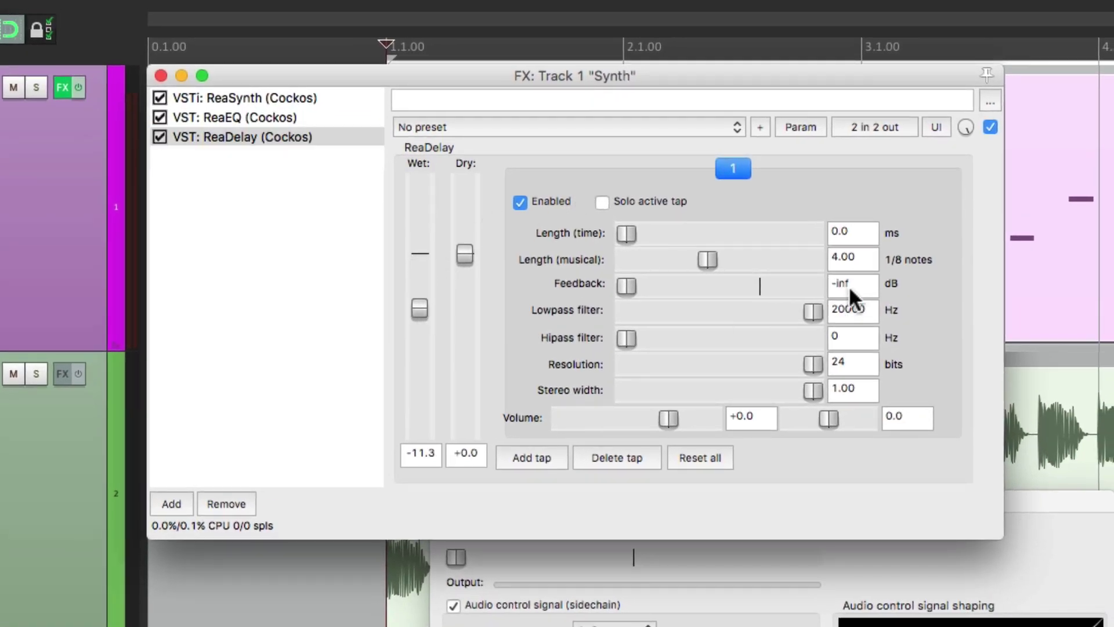
pyautogui.write('1')
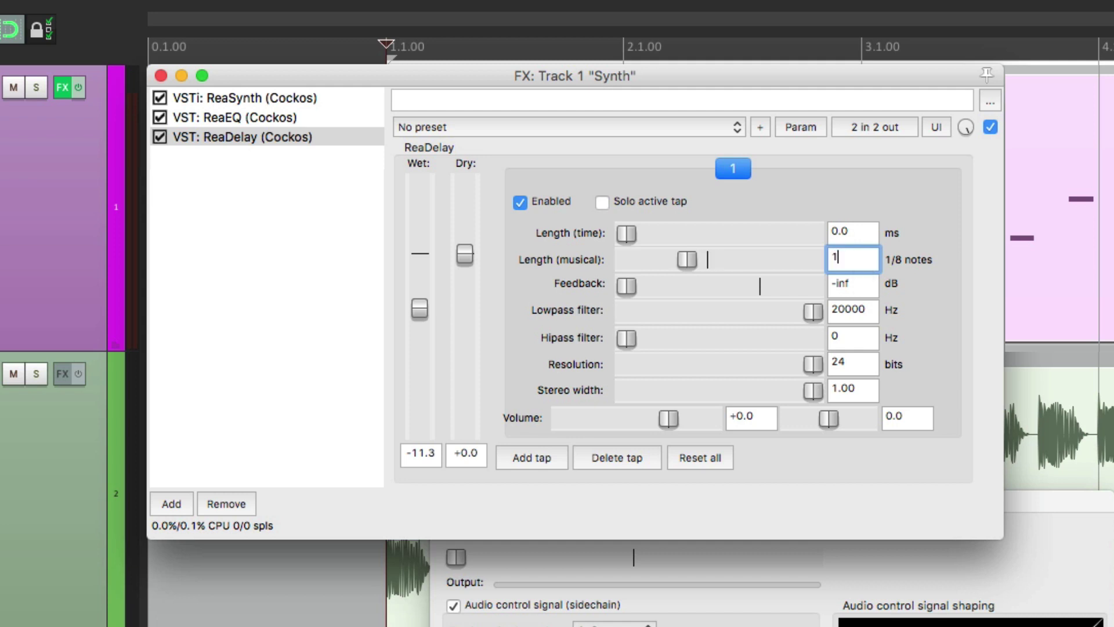
pyautogui.press('Return')
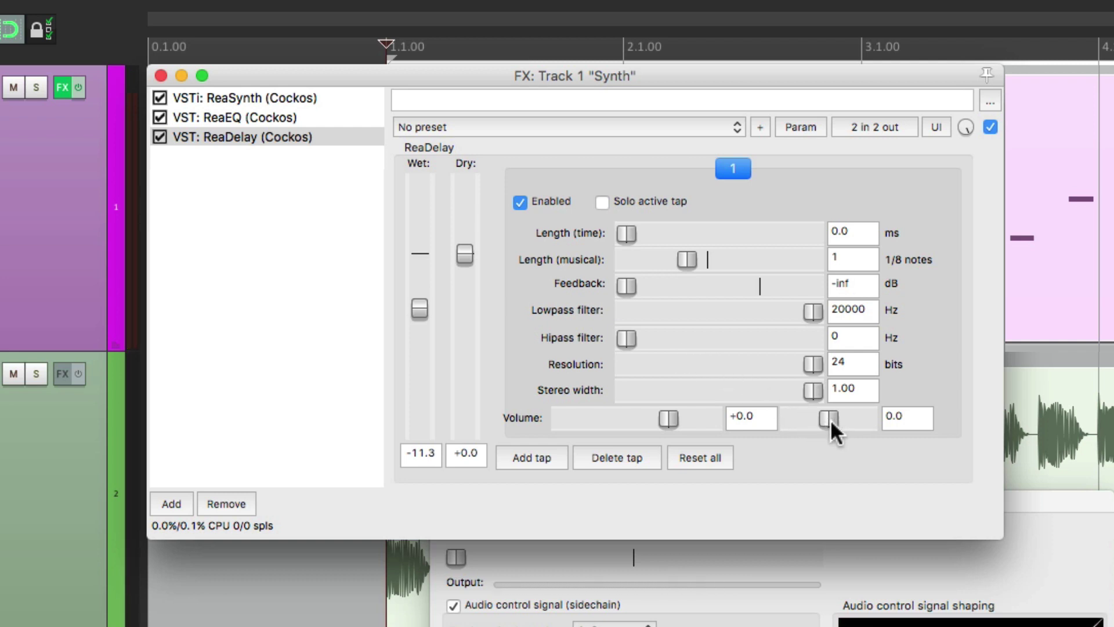
pyautogui.moveTo(830, 419); pyautogui.dragTo(753, 444)
# Add a second delay tap with a length of 2 eighth notes.
pyautogui.click(538, 457)
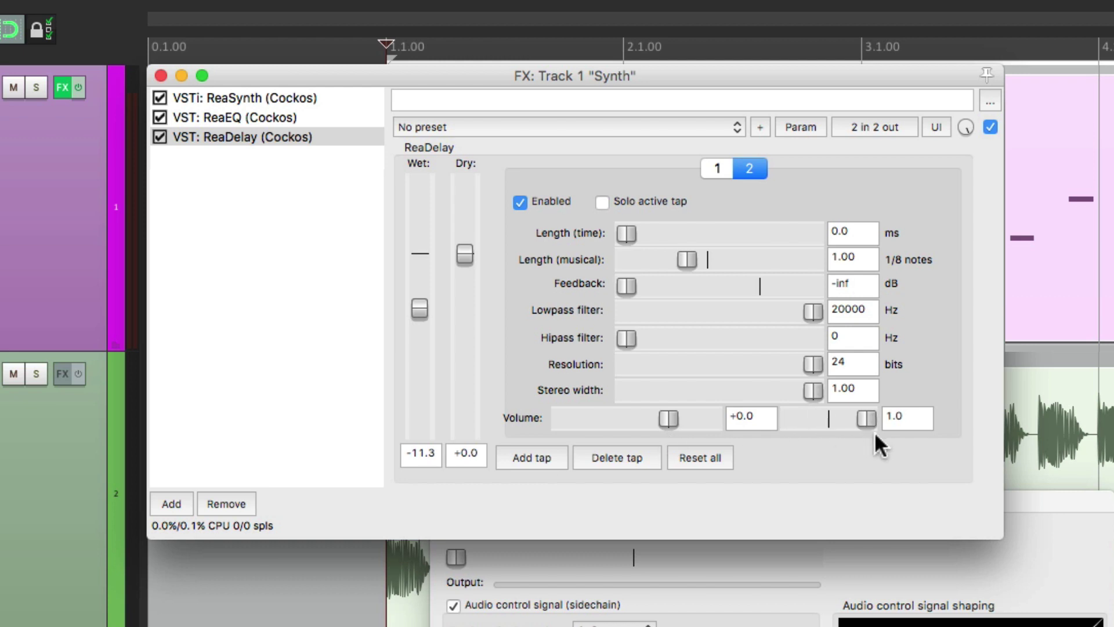
pyautogui.click(859, 260)
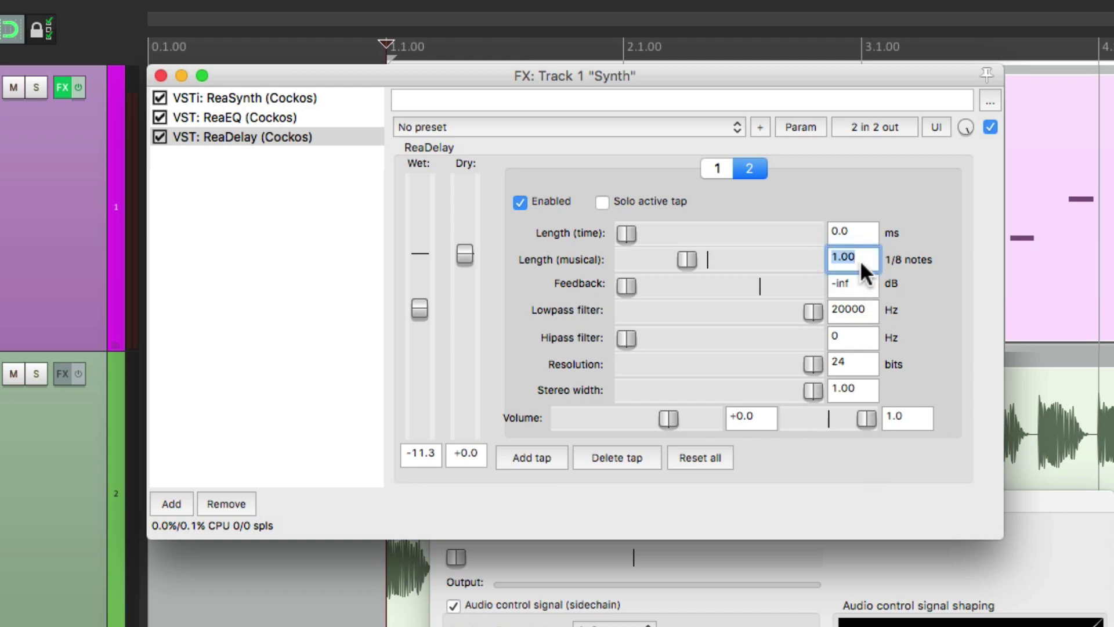
pyautogui.write('2')
pyautogui.press('Return')
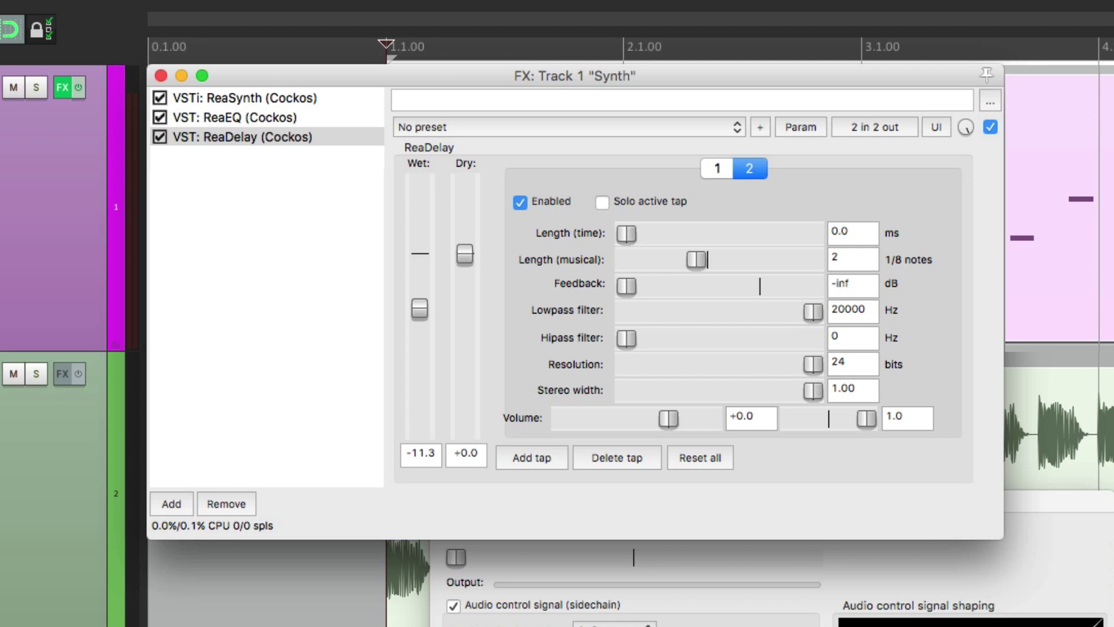
# Add ReaVerbate to the end of the Synth track's FX chain.
pyautogui.doubleClick(220, 263)
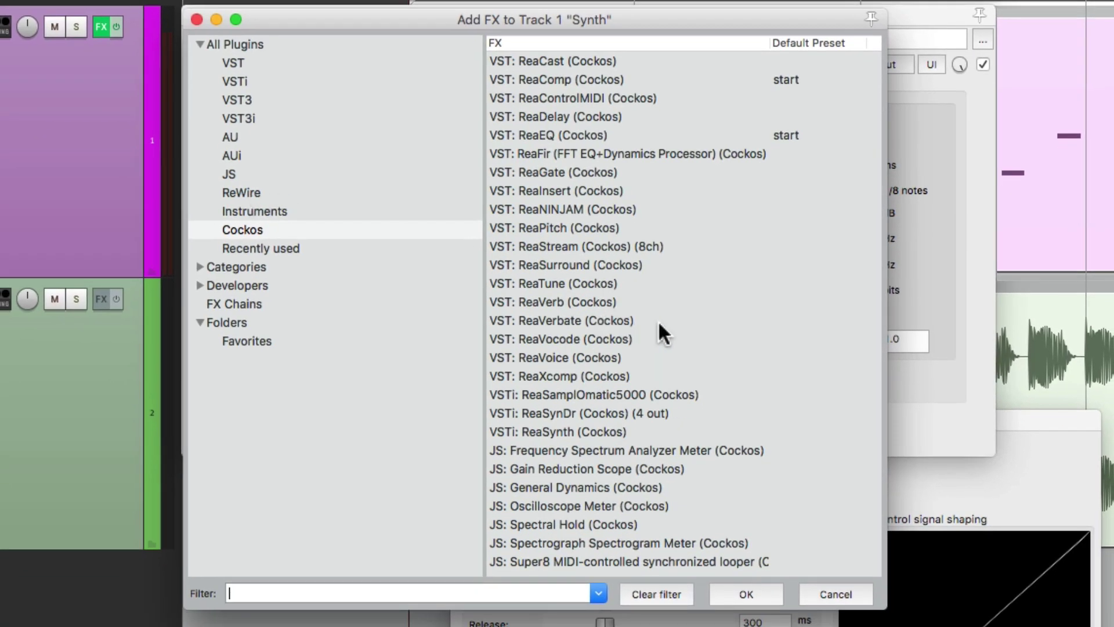
pyautogui.click(666, 322)
pyautogui.doubleClick(667, 321)
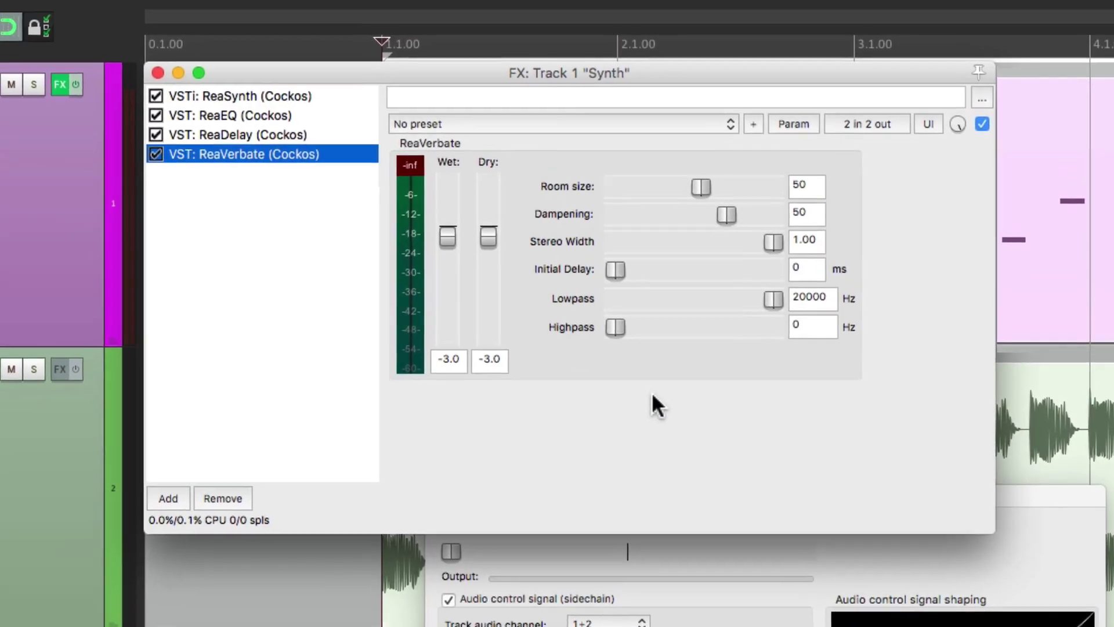
# Reset the reverb's dry level to 0 dB and lower wet to about -25.3 dB.
pyautogui.doubleClick(486, 236)
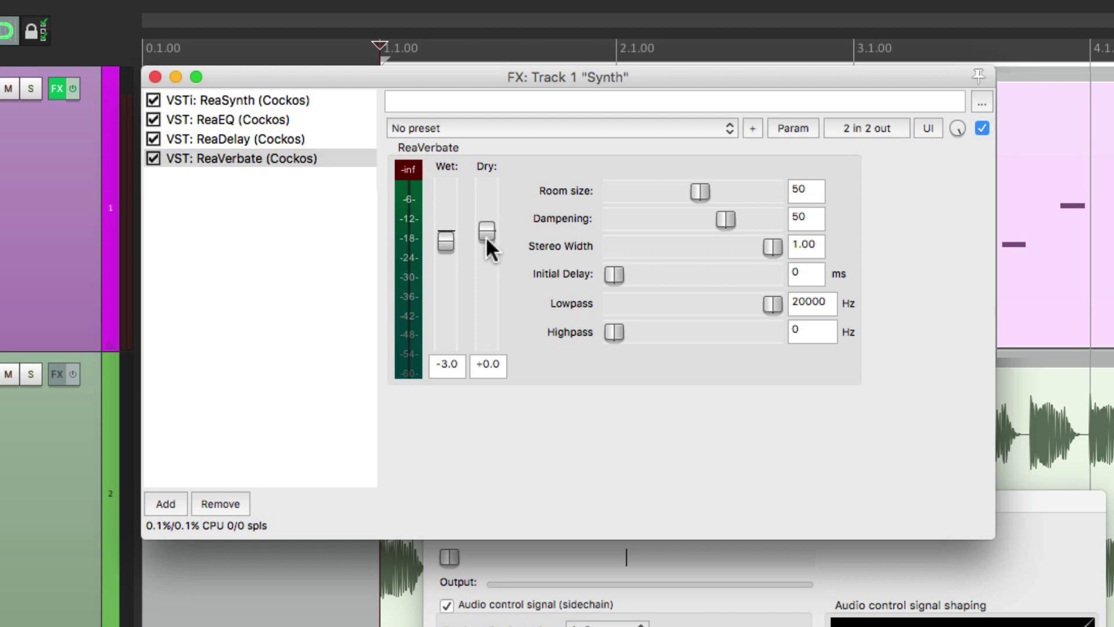
pyautogui.moveTo(441, 241); pyautogui.dragTo(445, 287)
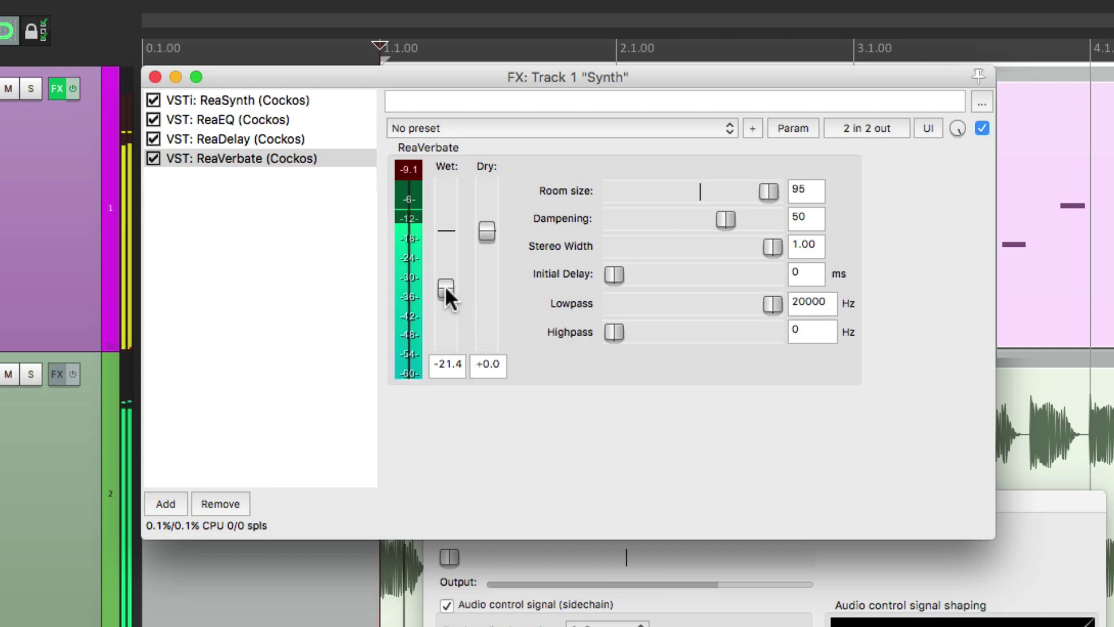
pyautogui.moveTo(444, 285)
pyautogui.mouseDown()
pyautogui.moveTo(447, 269)
pyautogui.moveTo(450, 307)
pyautogui.moveTo(450, 293)
pyautogui.mouseUp()
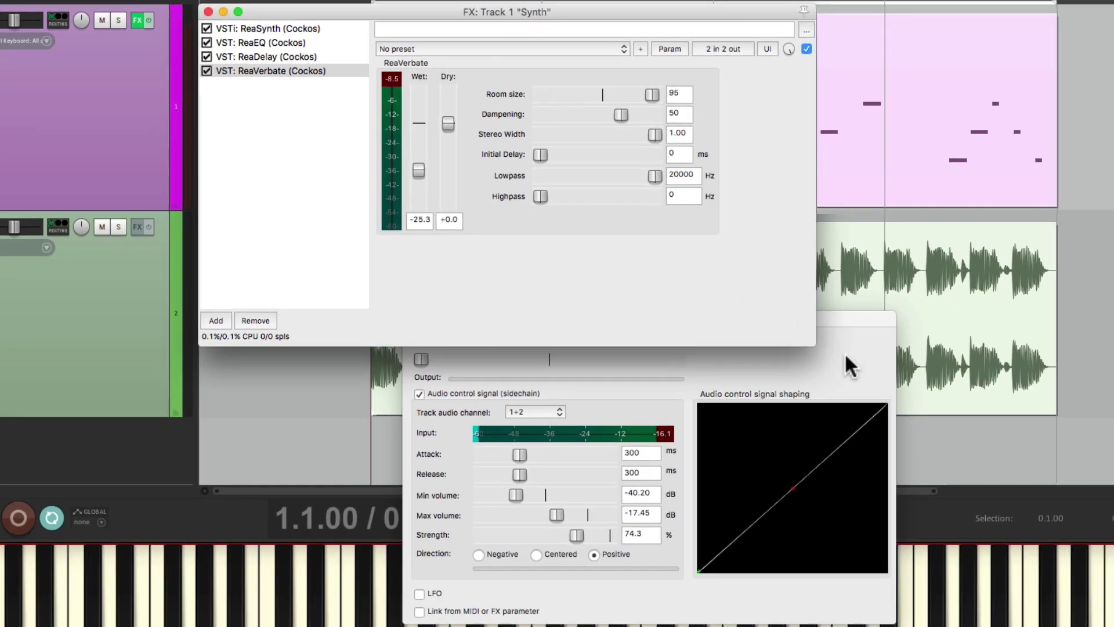
# Replace the sidechain with a tempo-synced LFO on the low-pass cutoff, speed 4.
pyautogui.click(845, 356)
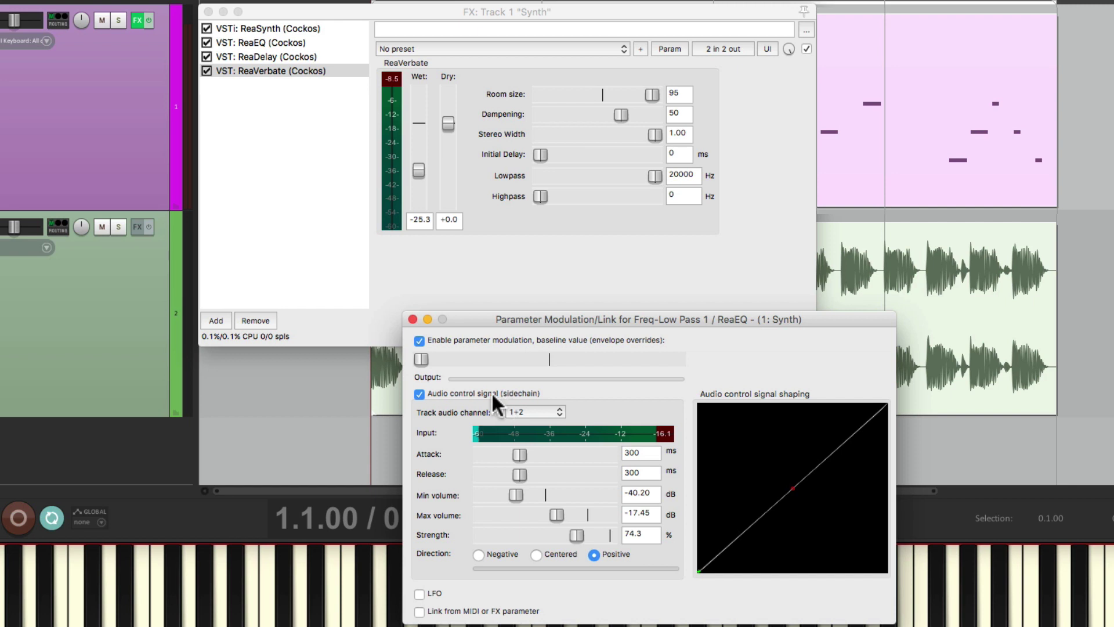
pyautogui.click(420, 394)
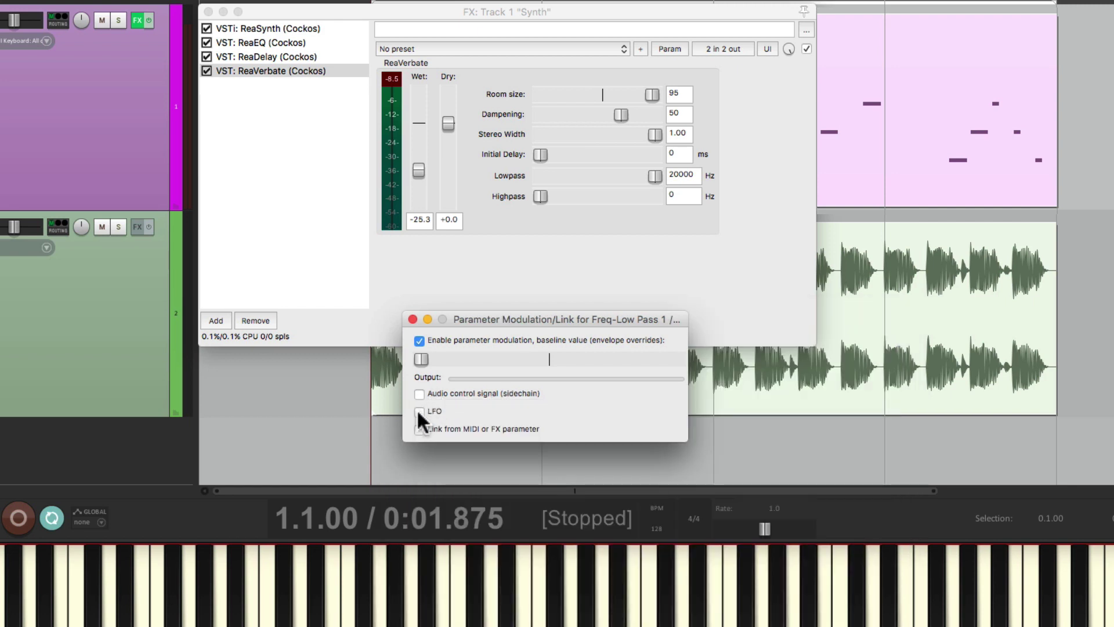
pyautogui.click(419, 411)
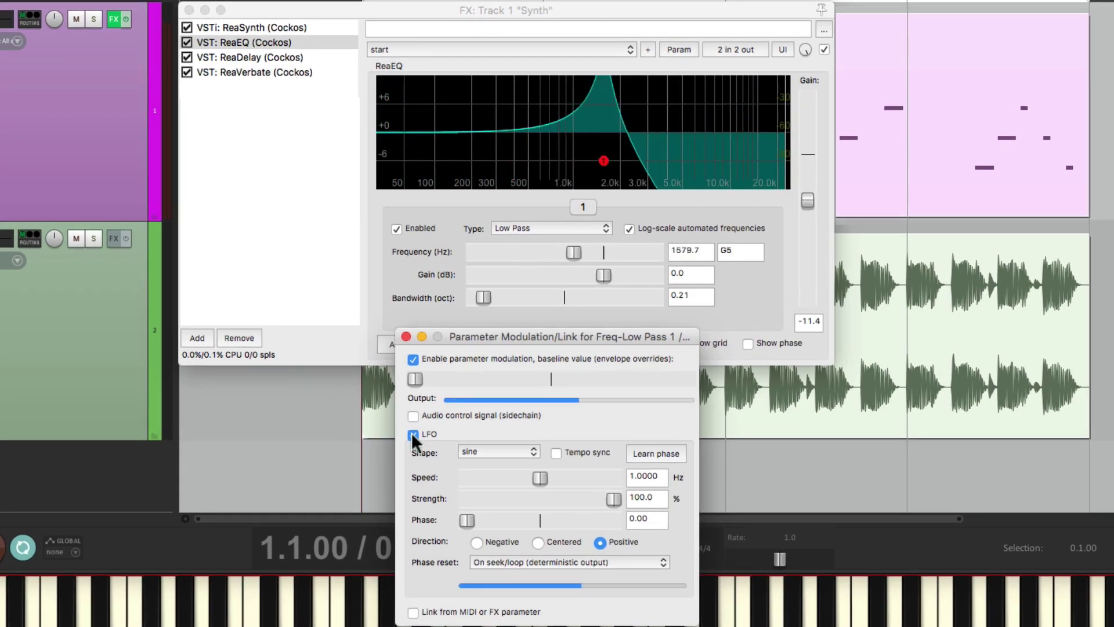
pyautogui.click(555, 452)
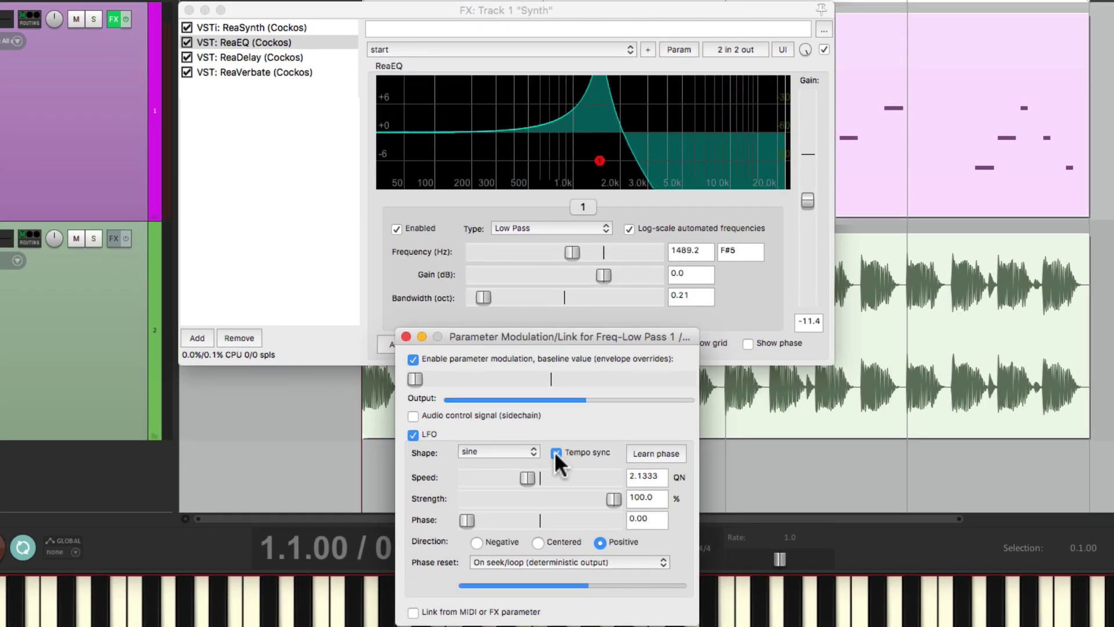
pyautogui.doubleClick(644, 476)
pyautogui.write('4')
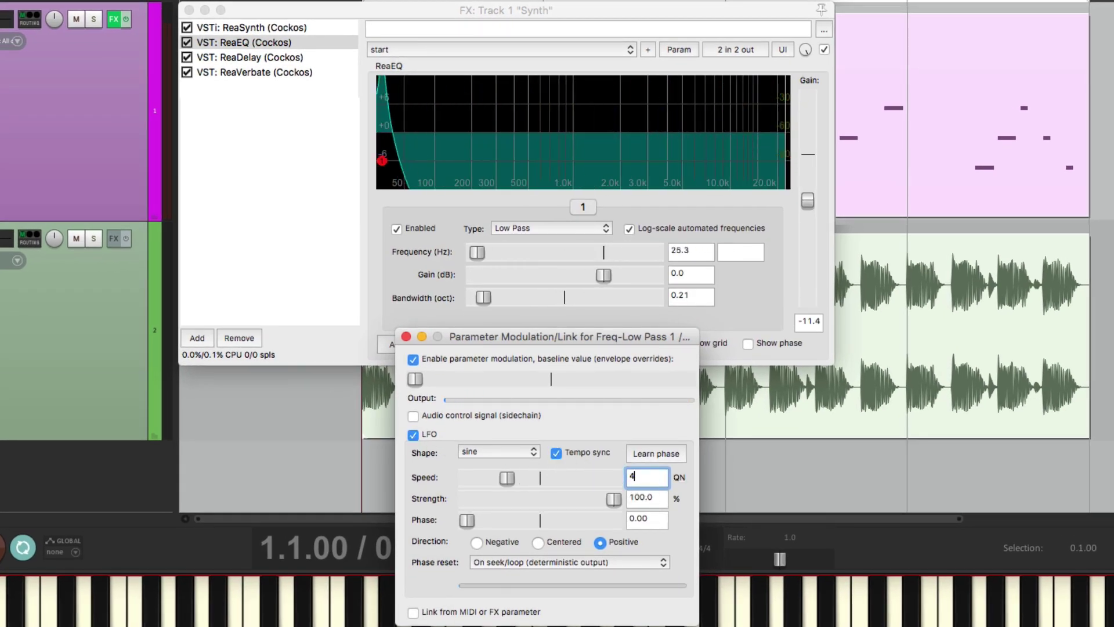
pyautogui.press('Return')
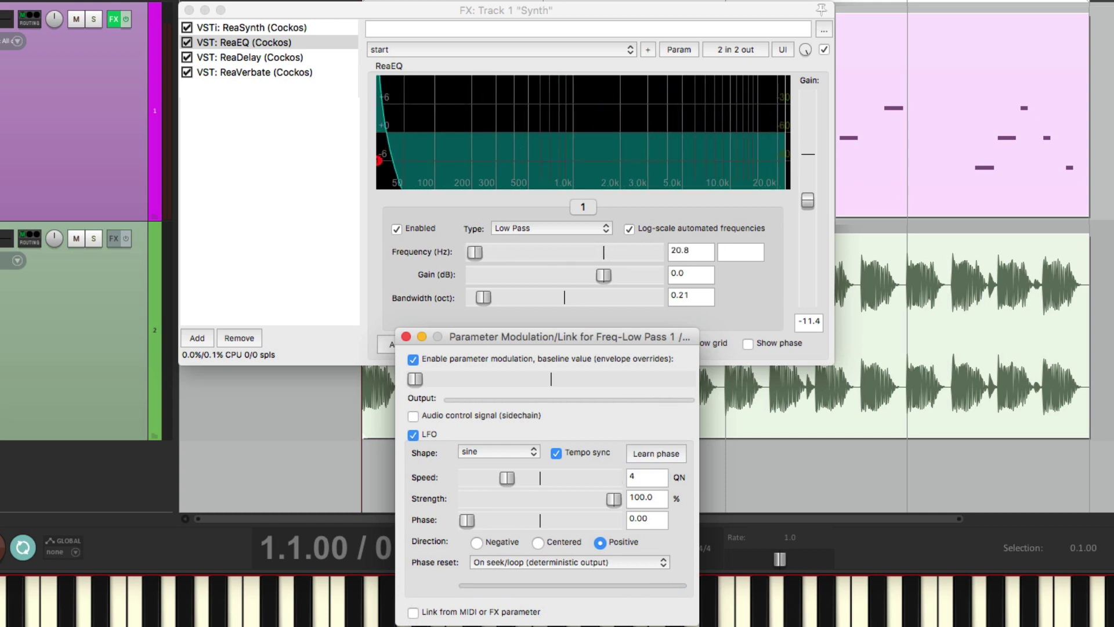
# Set the LFO strength to 27.2% and tune the baseline cutoff while auditioning.
pyautogui.moveTo(614, 499); pyautogui.dragTo(510, 506)
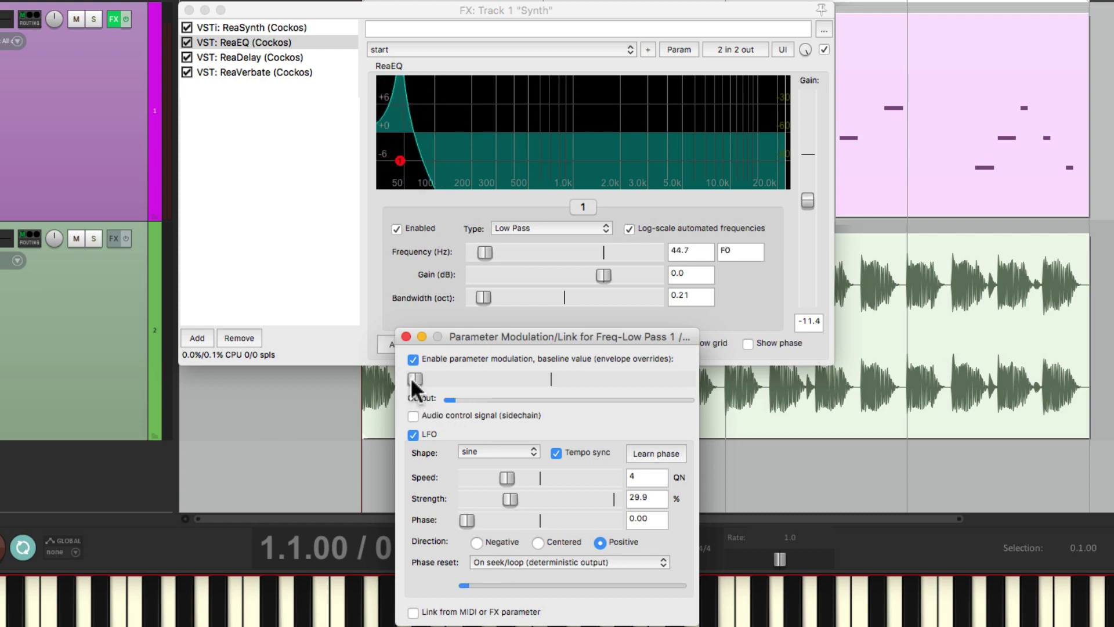
pyautogui.moveTo(411, 379); pyautogui.dragTo(542, 391)
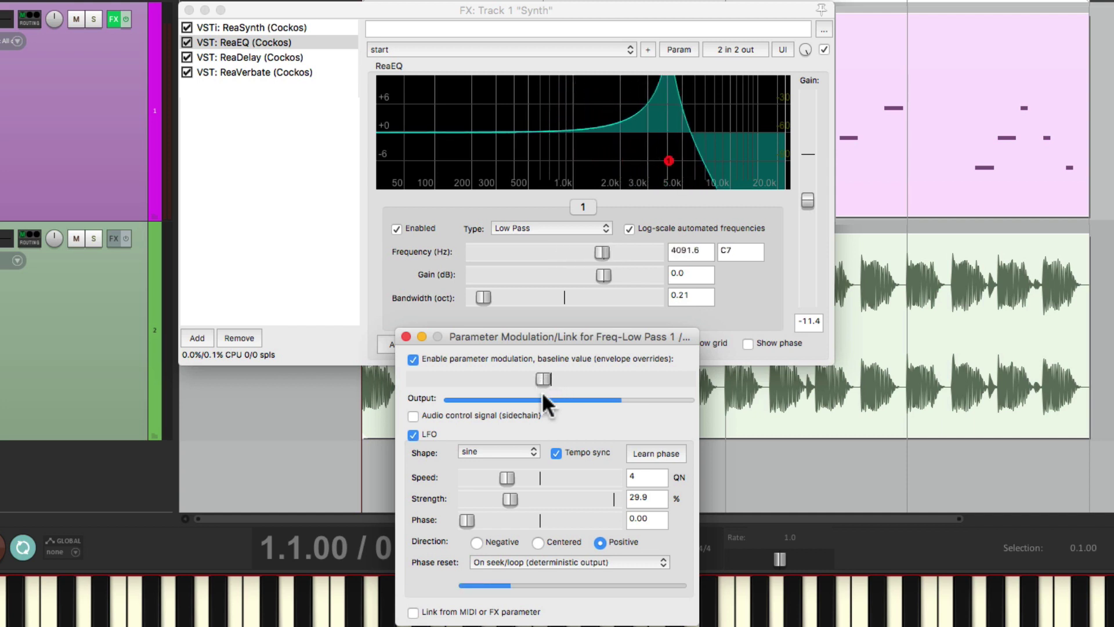
pyautogui.press('space')
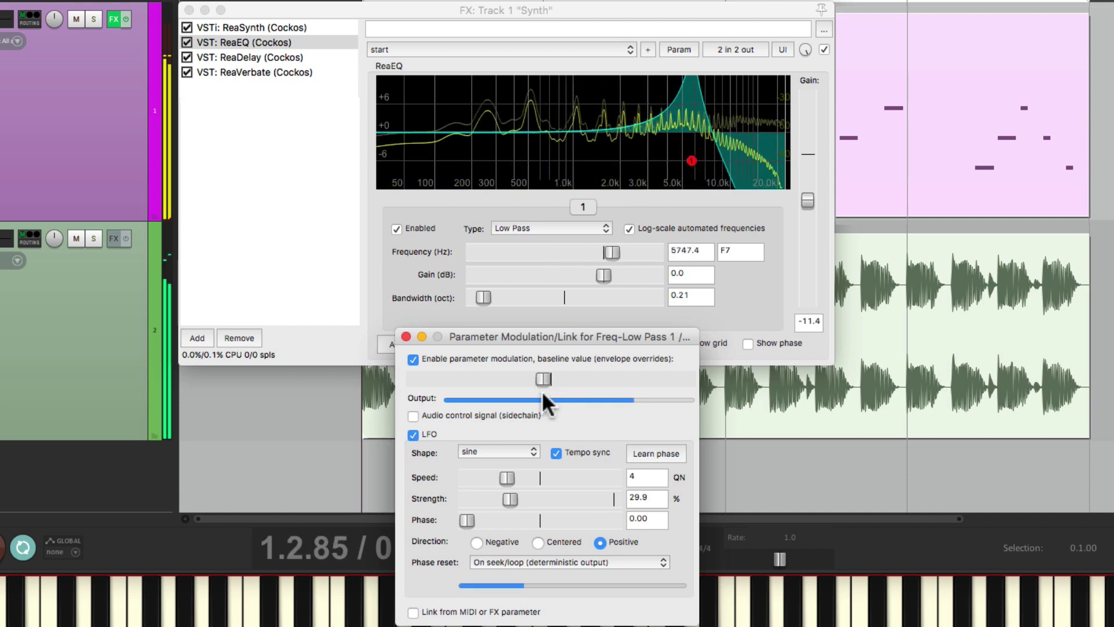
pyautogui.moveTo(543, 375); pyautogui.dragTo(535, 380)
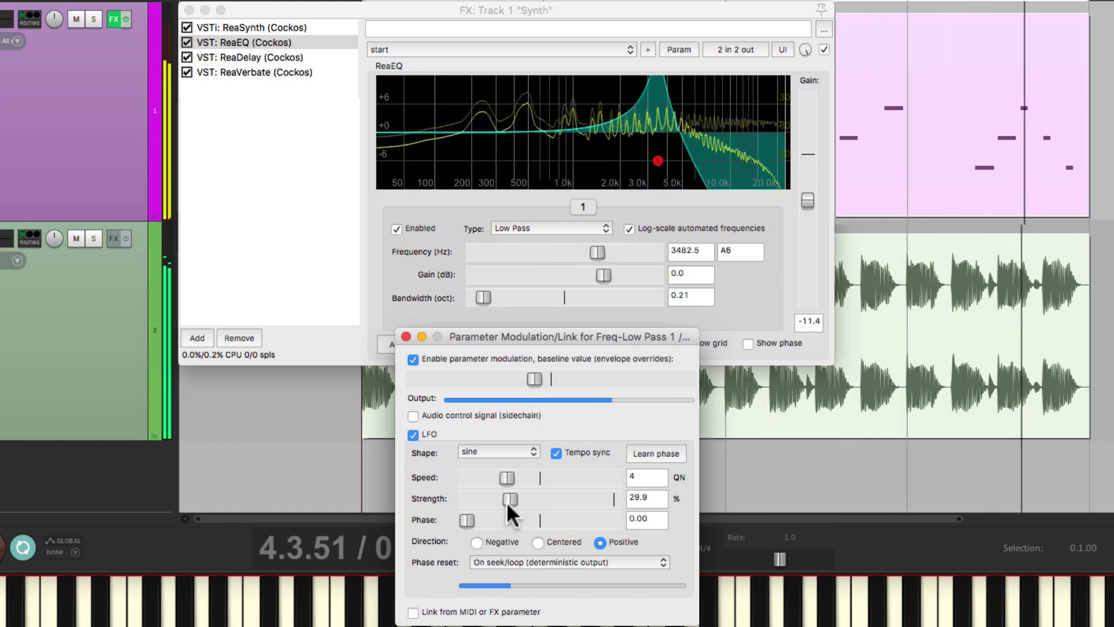
pyautogui.moveTo(506, 501); pyautogui.dragTo(503, 501)
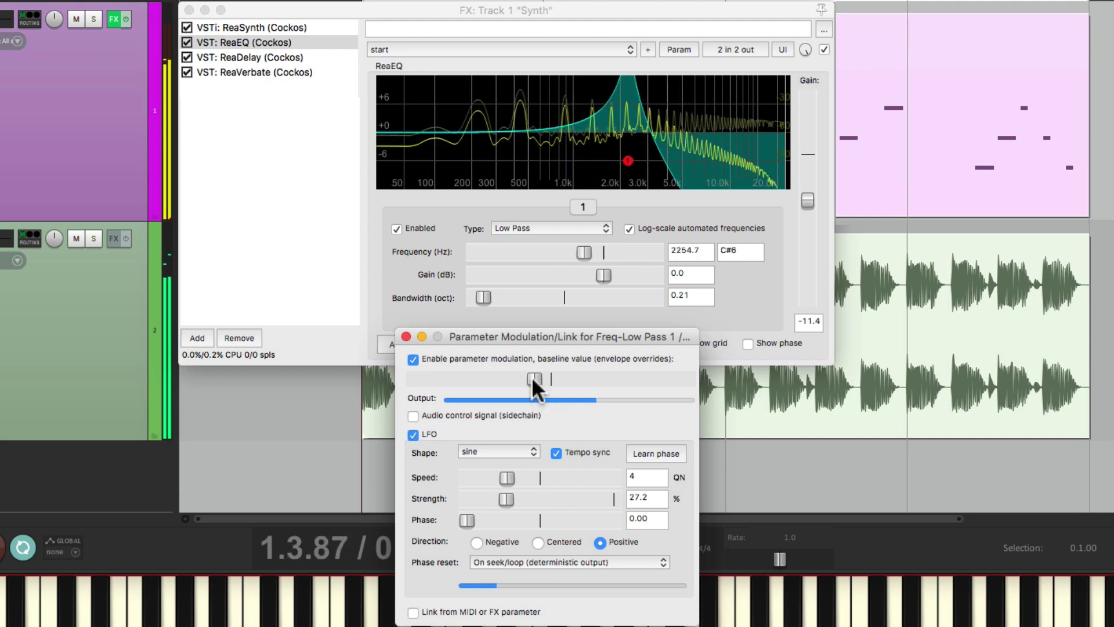
pyautogui.moveTo(531, 376); pyautogui.dragTo(558, 376)
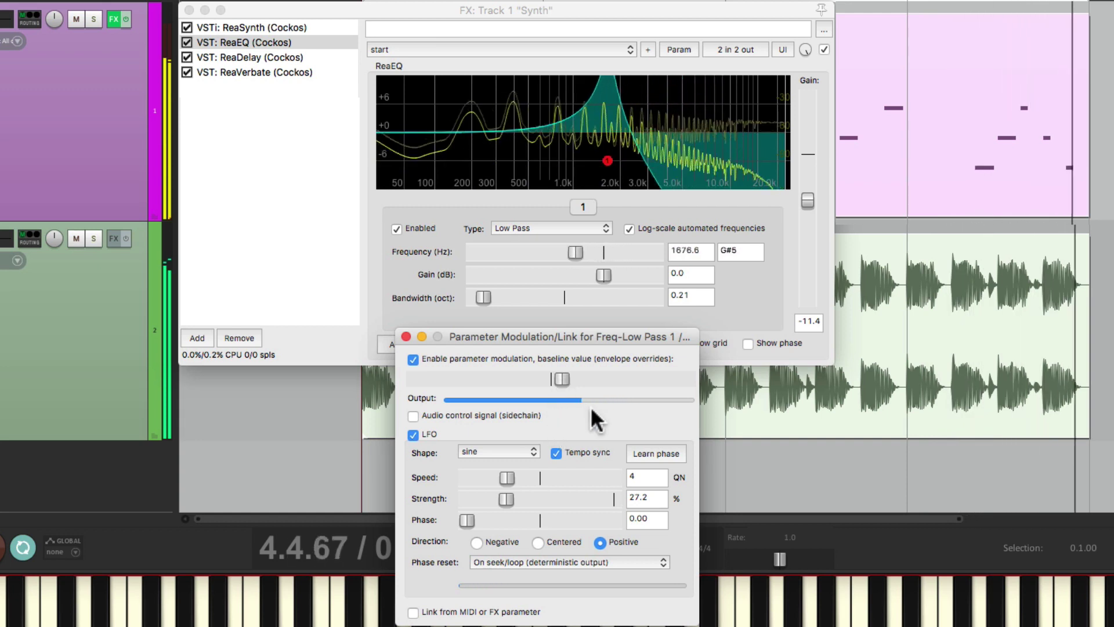
pyautogui.press('space')
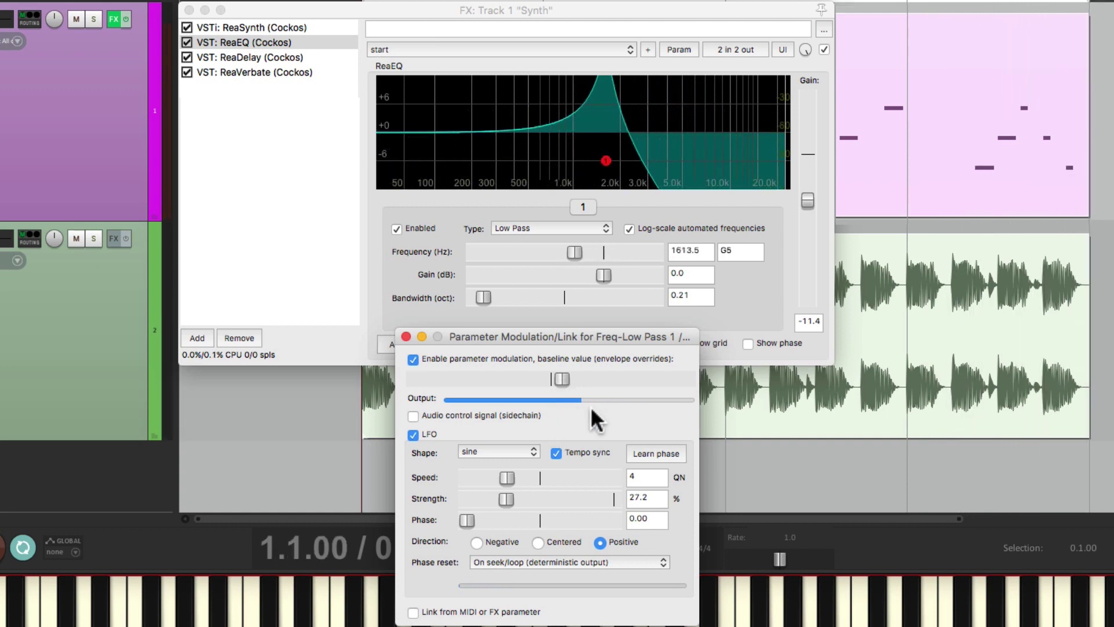
# Slow the filter LFO to 1.75 QN during playback.
pyautogui.press('space')
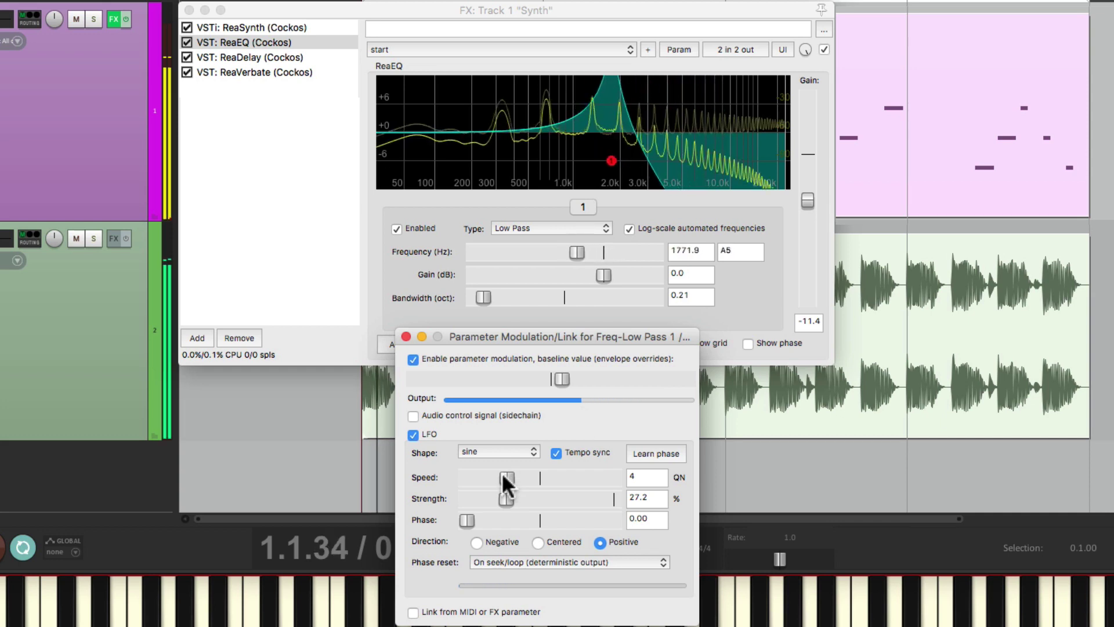
pyautogui.moveTo(501, 472); pyautogui.dragTo(530, 477)
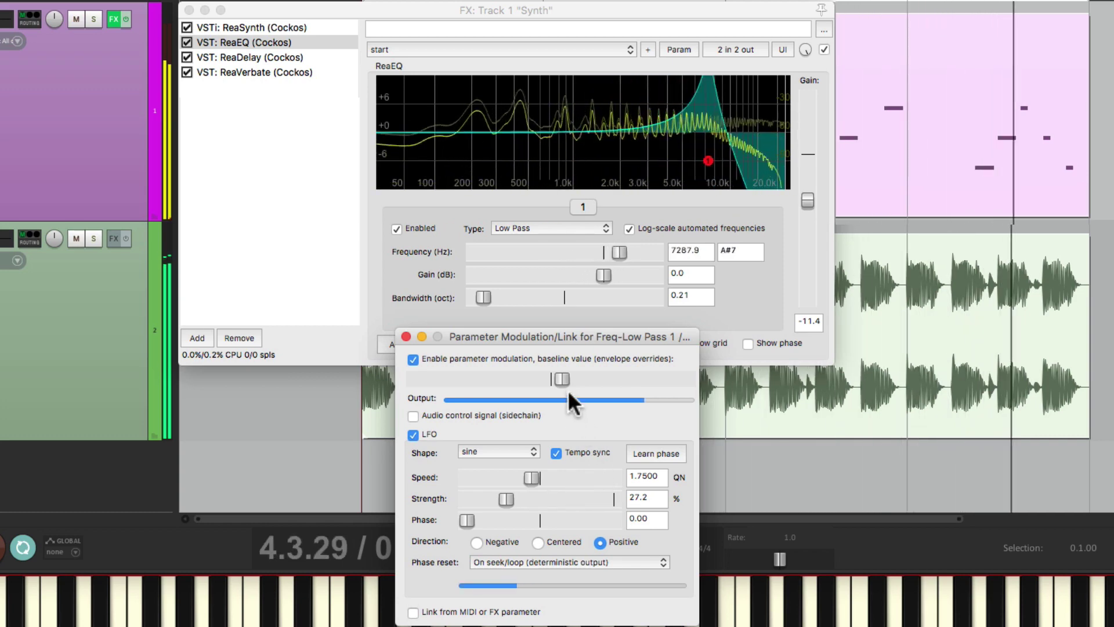
pyautogui.press('space')
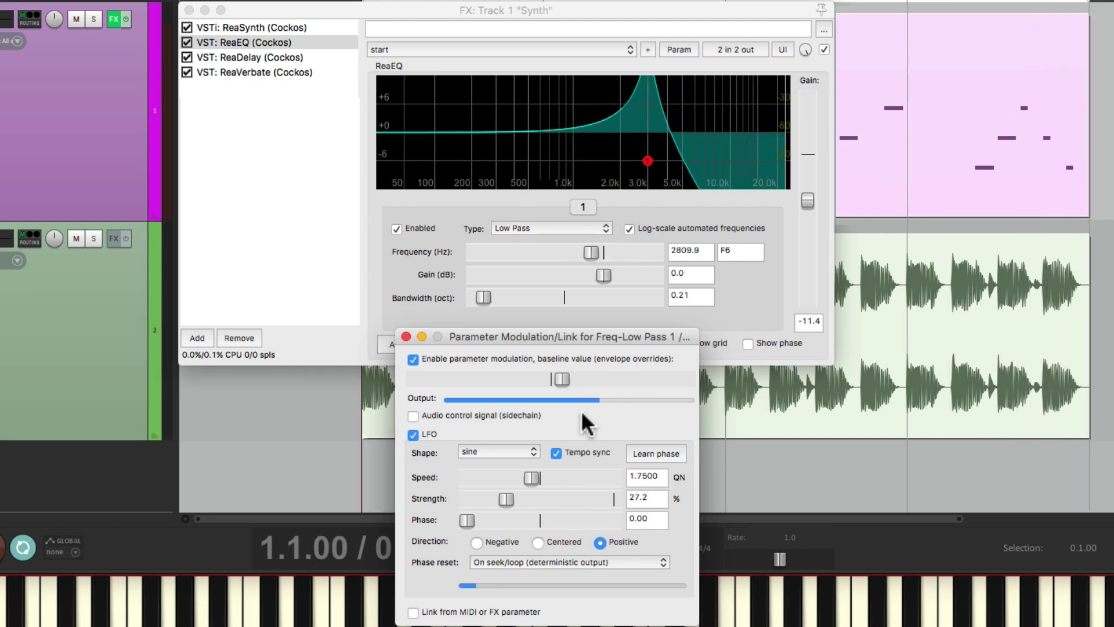
# Add JS: Volume/Pan Smoother v5 via a 'volume' search and place it above ReaDelay.
pyautogui.click(406, 336)
pyautogui.doubleClick(277, 231)
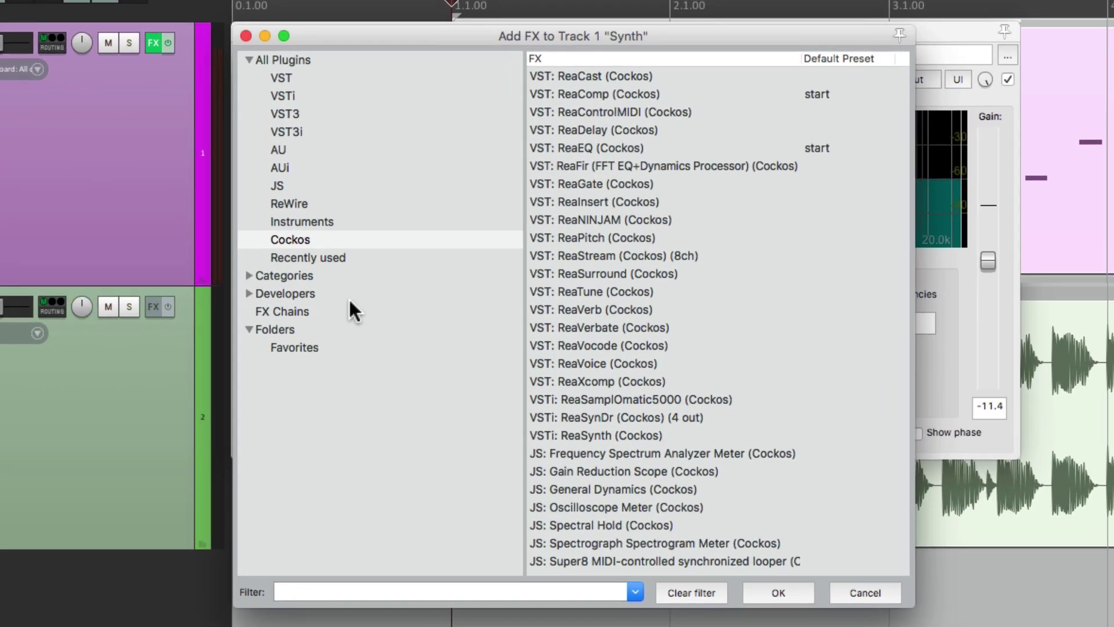
pyautogui.click(355, 61)
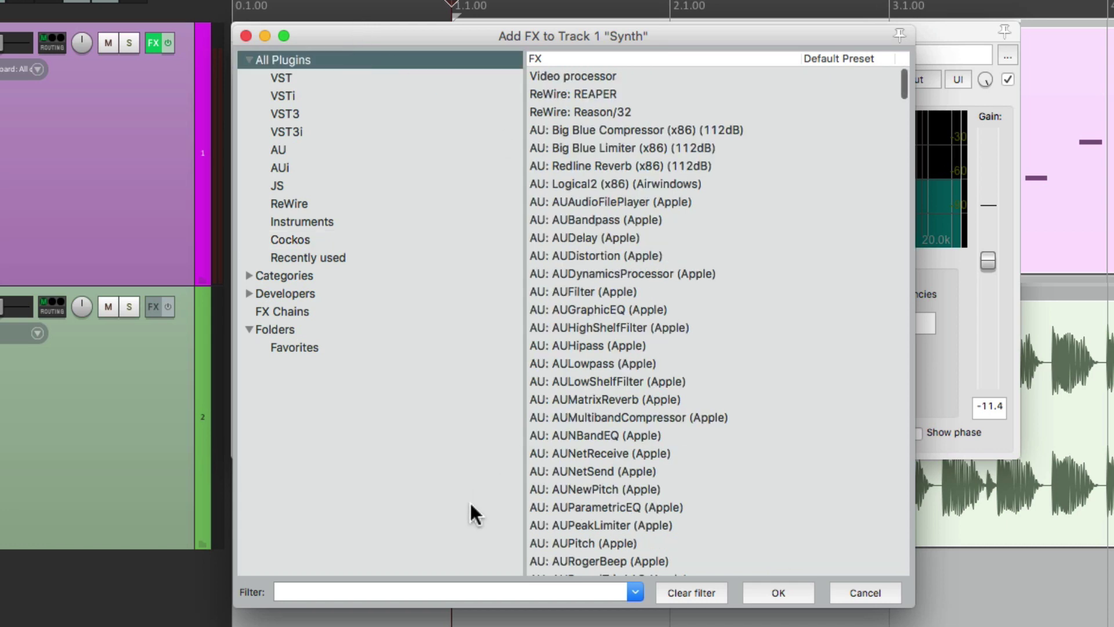
pyautogui.click(439, 587)
pyautogui.write('volume')
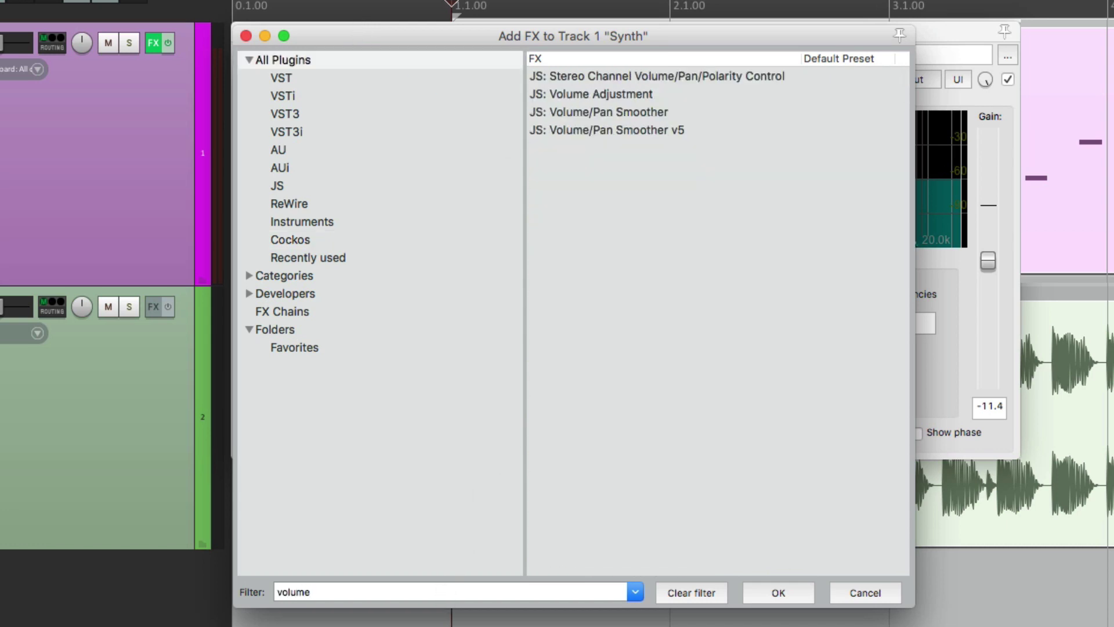
pyautogui.click(695, 131)
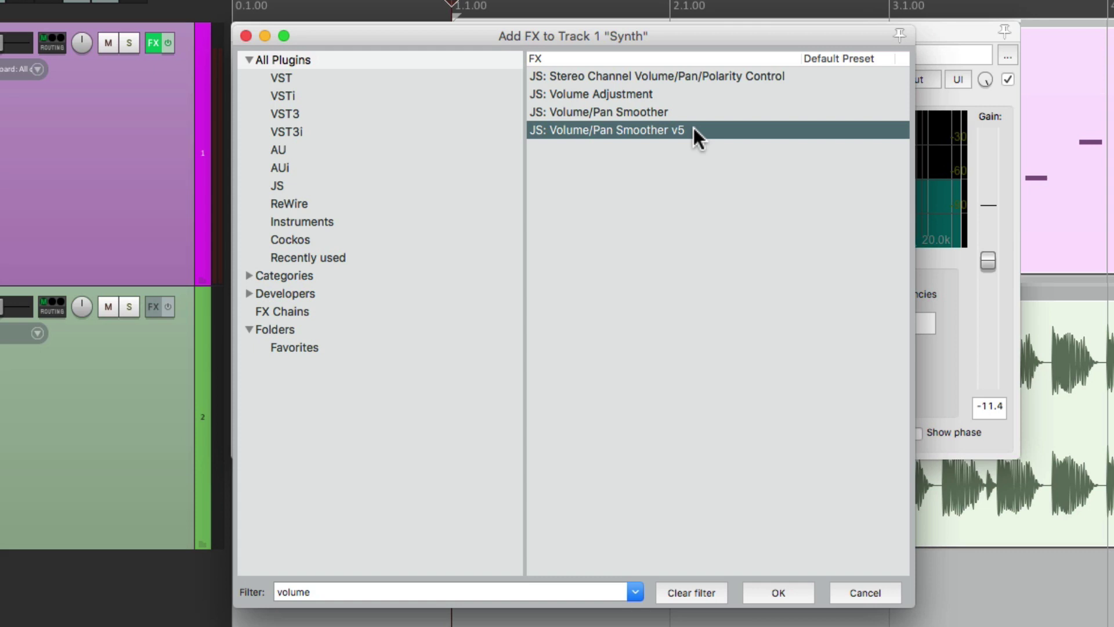
pyautogui.doubleClick(694, 129)
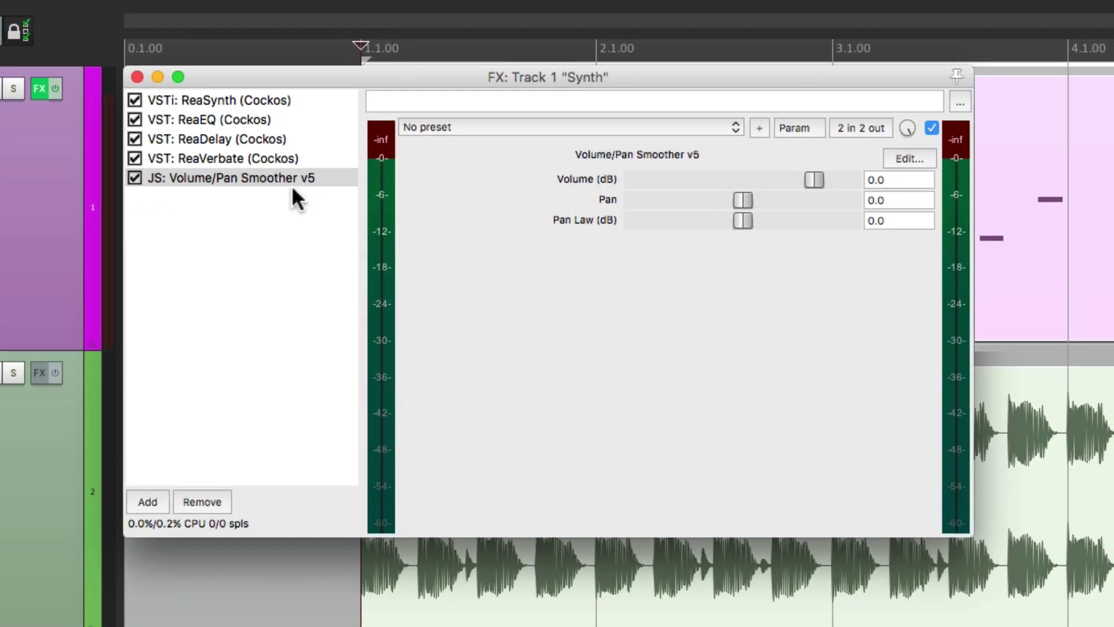
pyautogui.moveTo(267, 174); pyautogui.dragTo(287, 146)
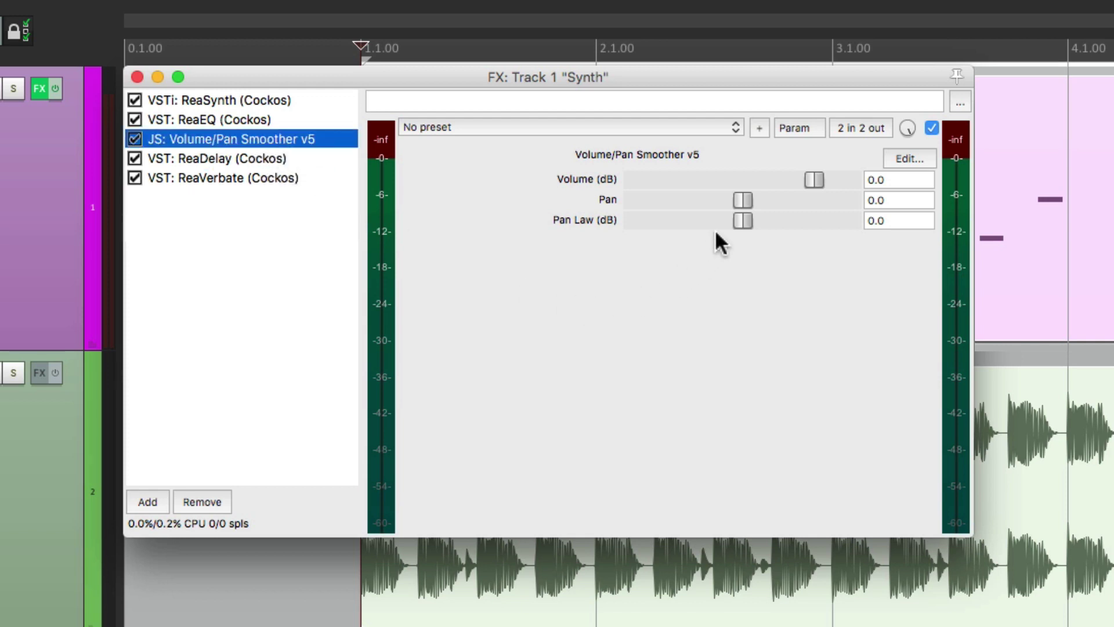
# Modulate the Smoother's Pan with a centered sine LFO at 2.25 Hz and audition it.
pyautogui.click(739, 198)
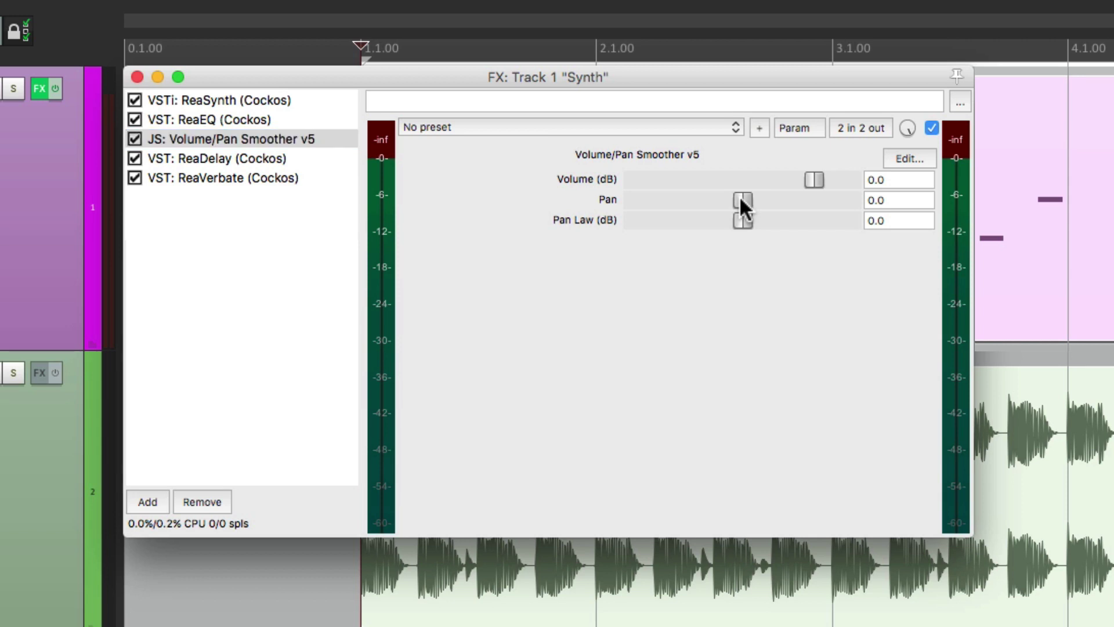
pyautogui.click(795, 129)
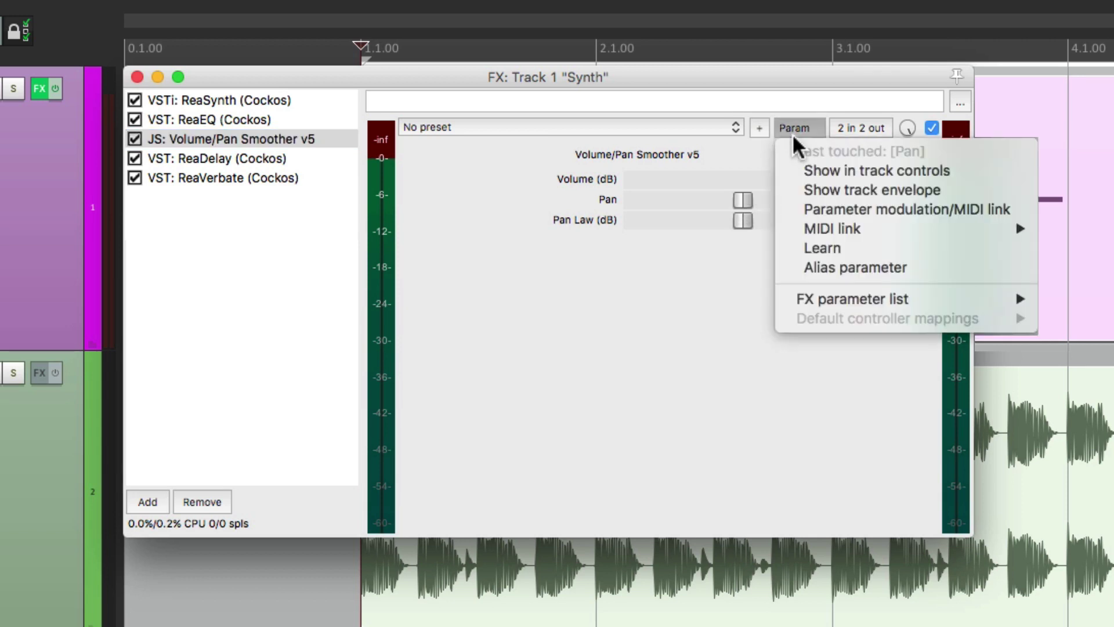
pyautogui.click(794, 207)
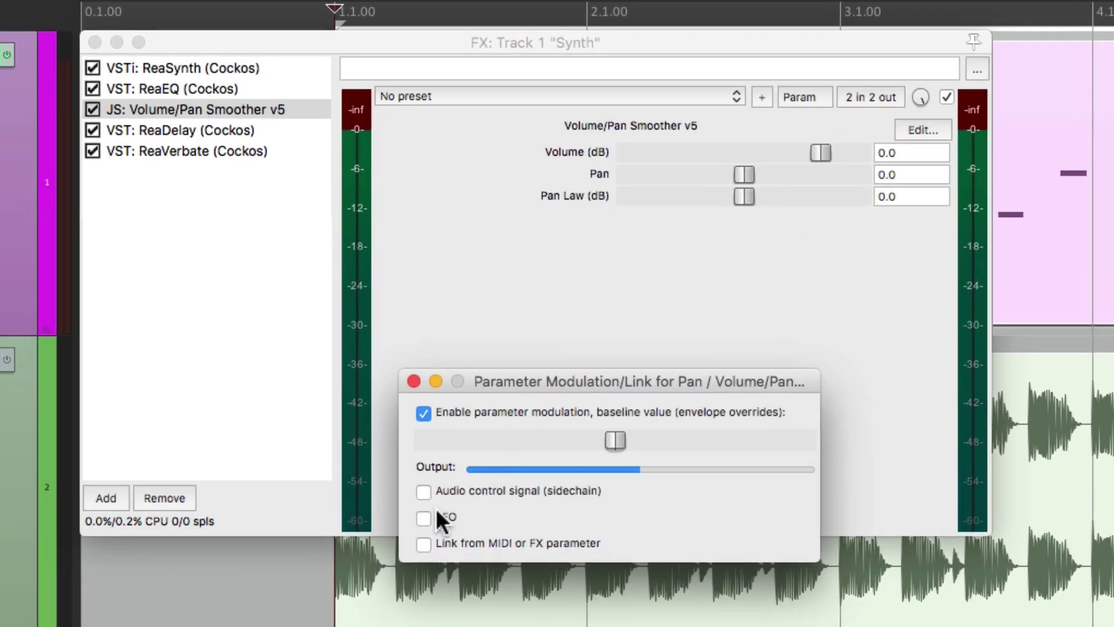
pyautogui.click(431, 515)
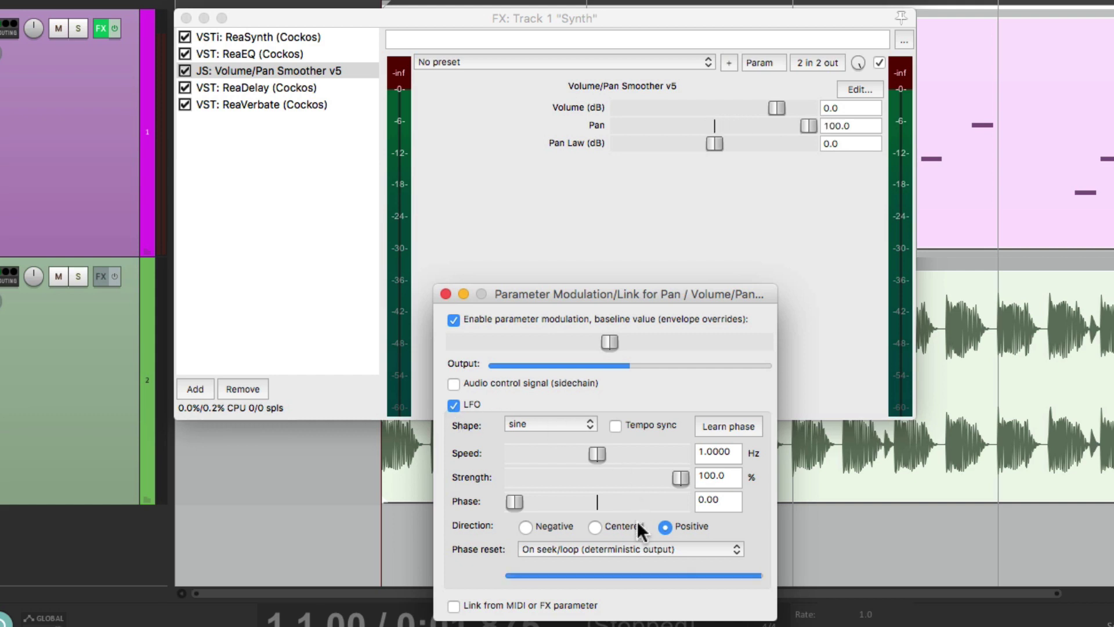
pyautogui.click(592, 527)
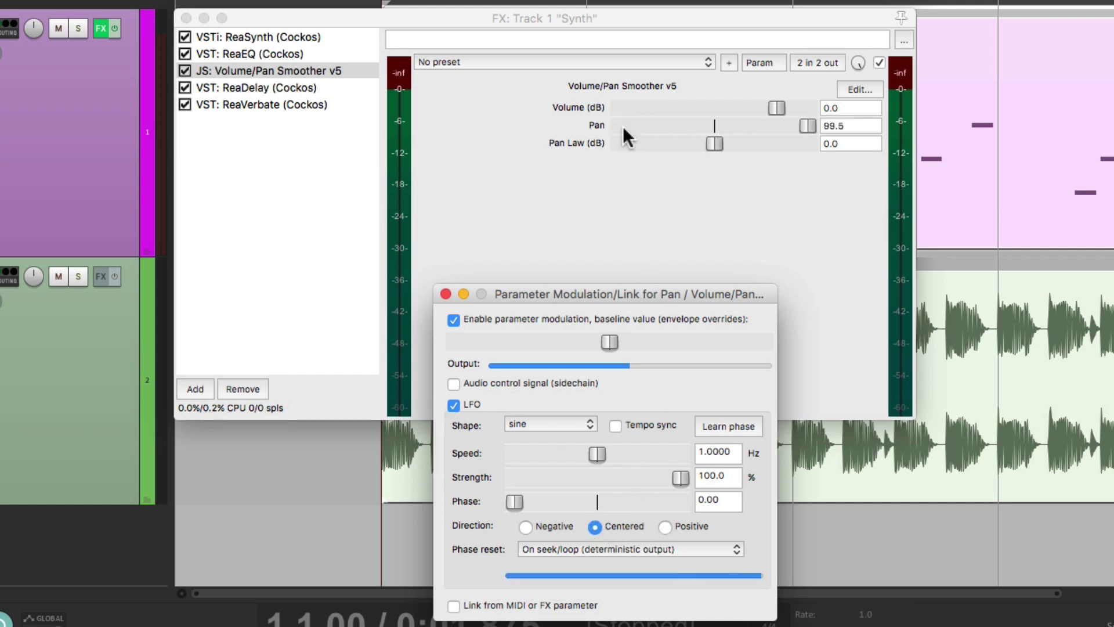
pyautogui.moveTo(601, 454)
pyautogui.mouseDown()
pyautogui.moveTo(565, 451)
pyautogui.moveTo(611, 451)
pyautogui.mouseUp()
pyautogui.press('space')
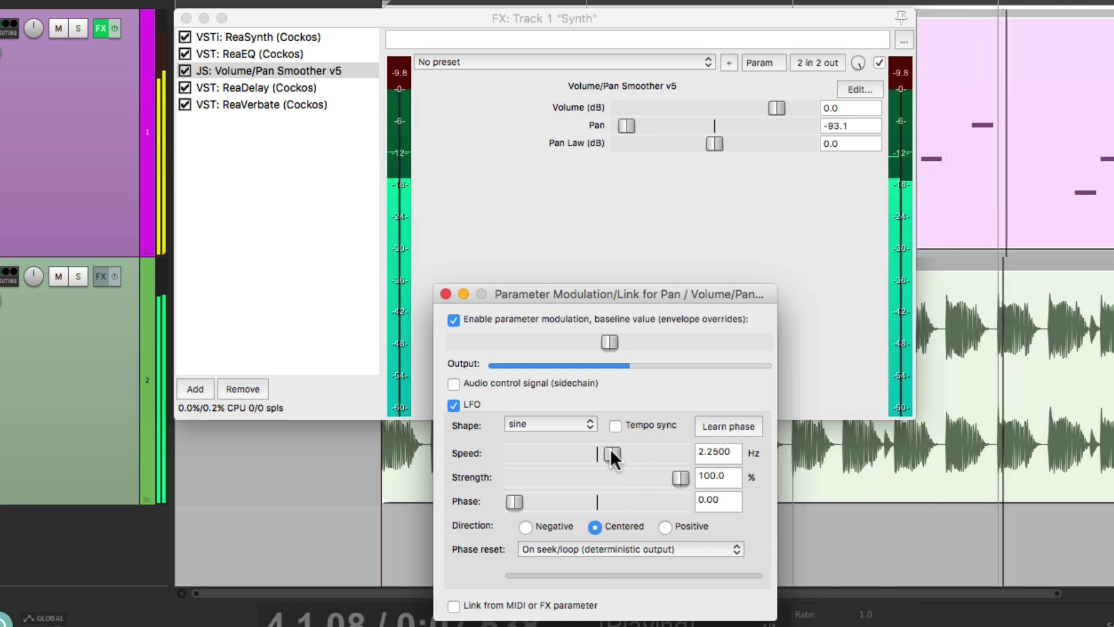
pyautogui.press('space')
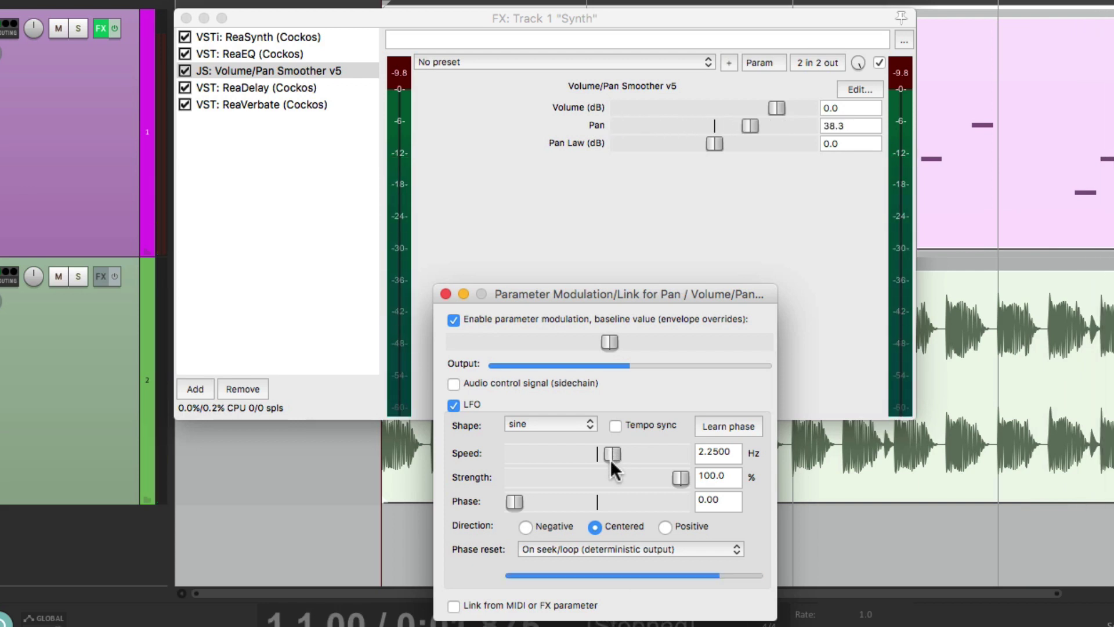